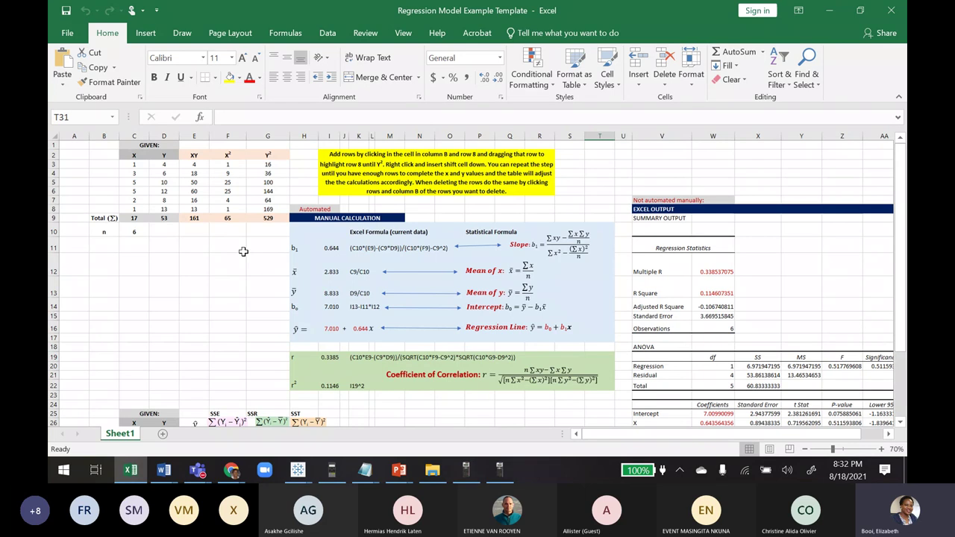
# Examine the given X and Y data table and the formula for the X total
pyautogui.click(130, 154)
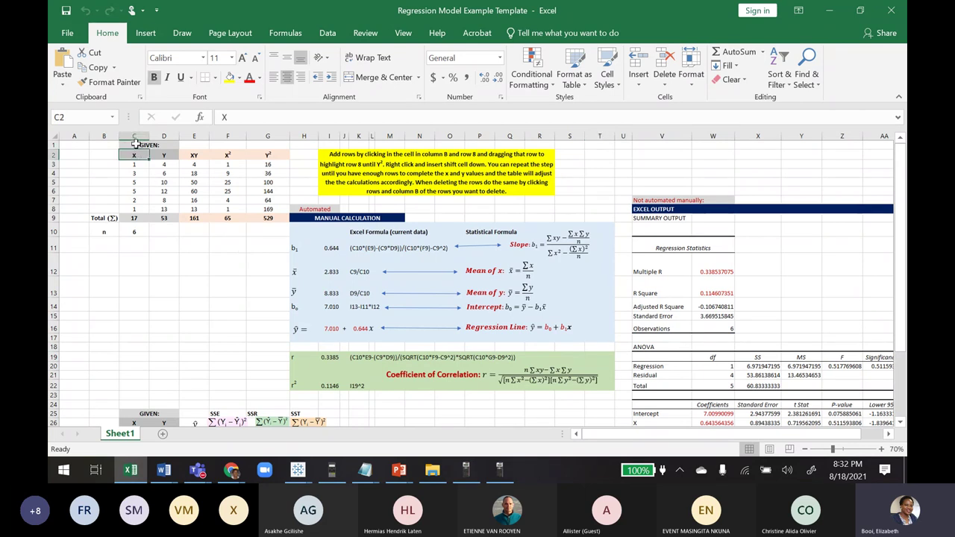
pyautogui.moveTo(135, 144); pyautogui.dragTo(152, 209)
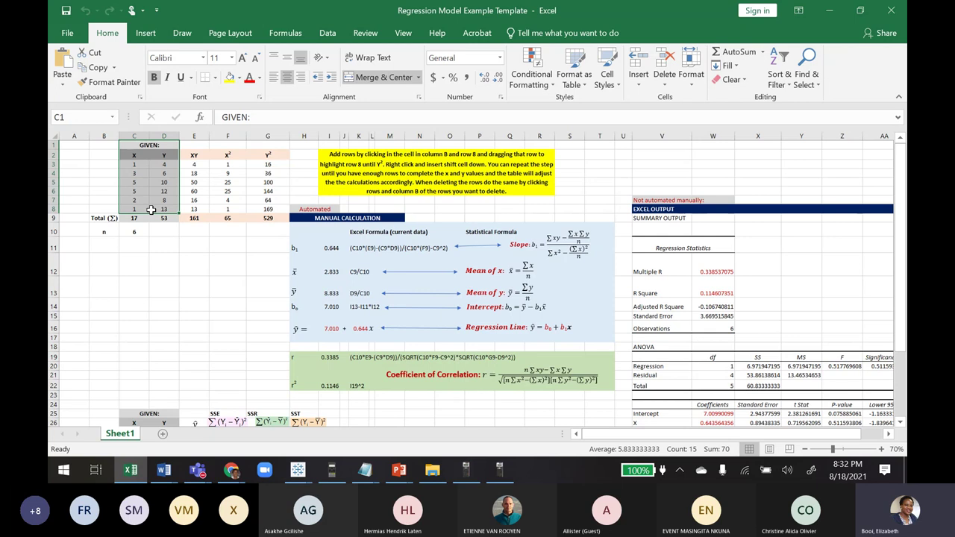
pyautogui.click(129, 218)
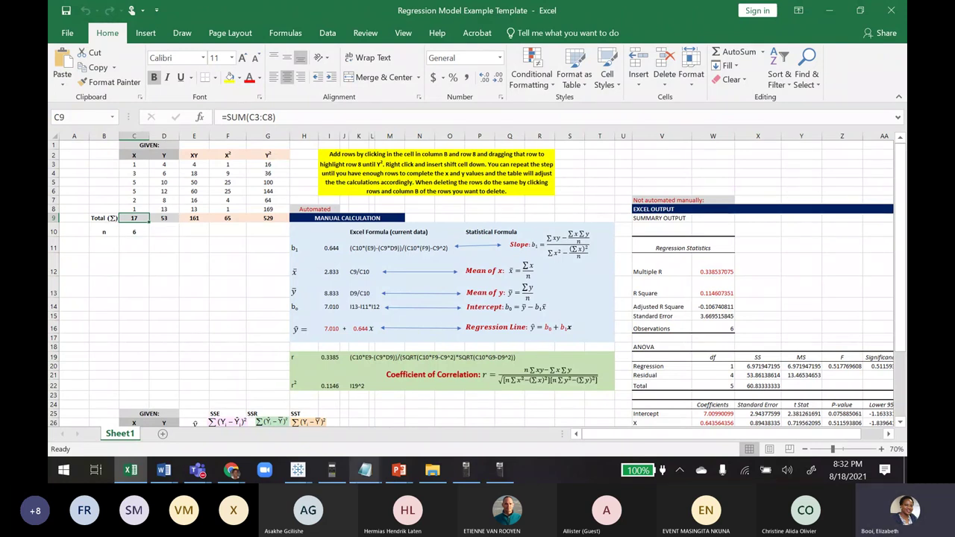
# Switch to the Study Unit 11 Summary Notes presentation in PowerPoint and show slide 24's full regression line calculation in Reading View
pyautogui.moveTo(399, 475)
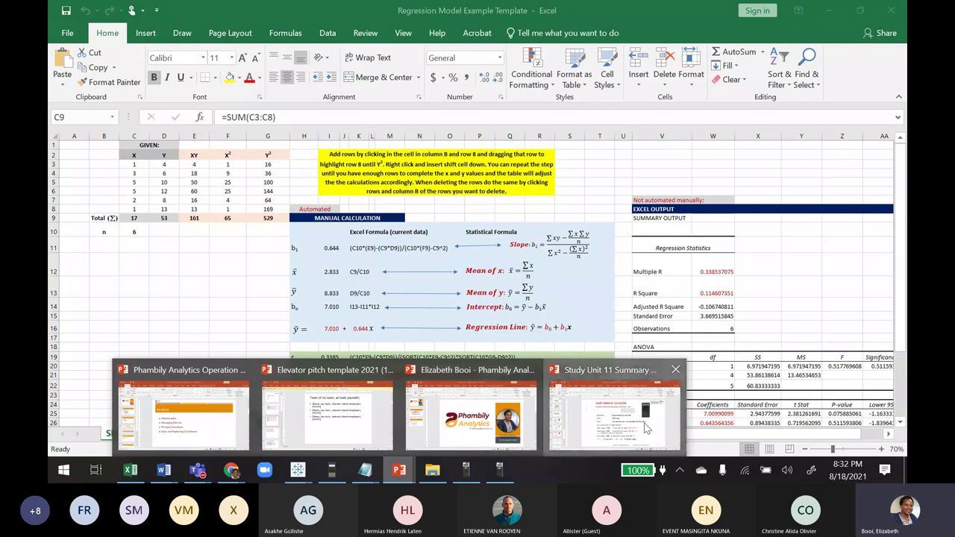
pyautogui.click(709, 403)
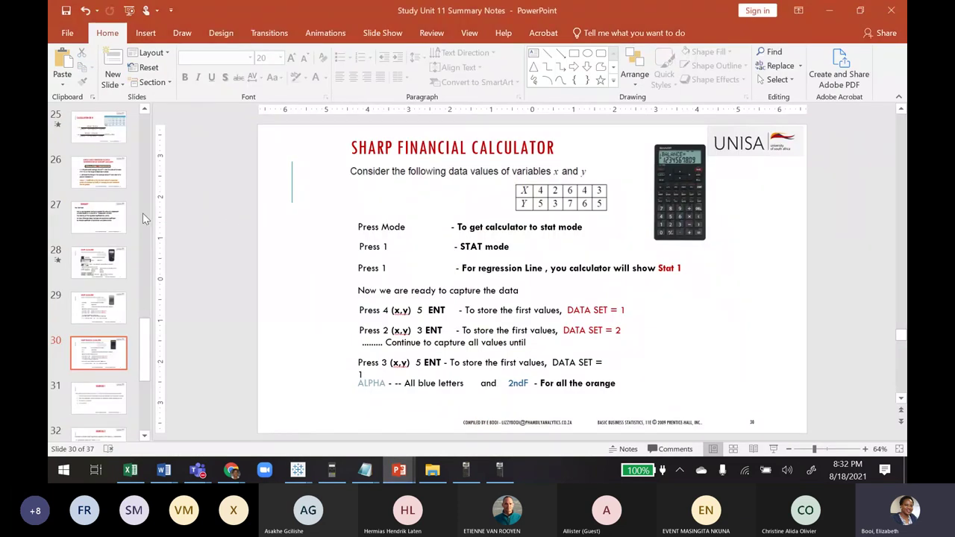
pyautogui.click(145, 110)
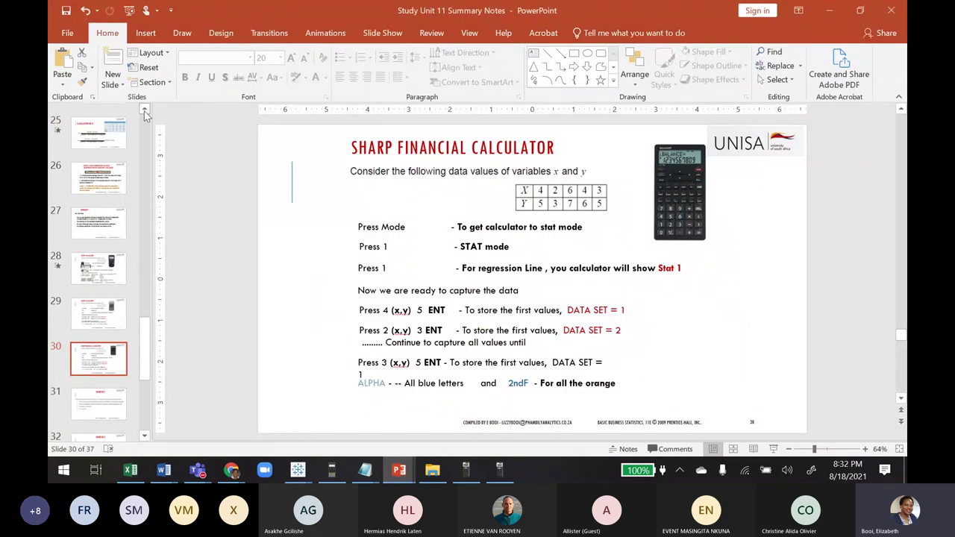
pyautogui.click(145, 110)
pyautogui.click(98, 127)
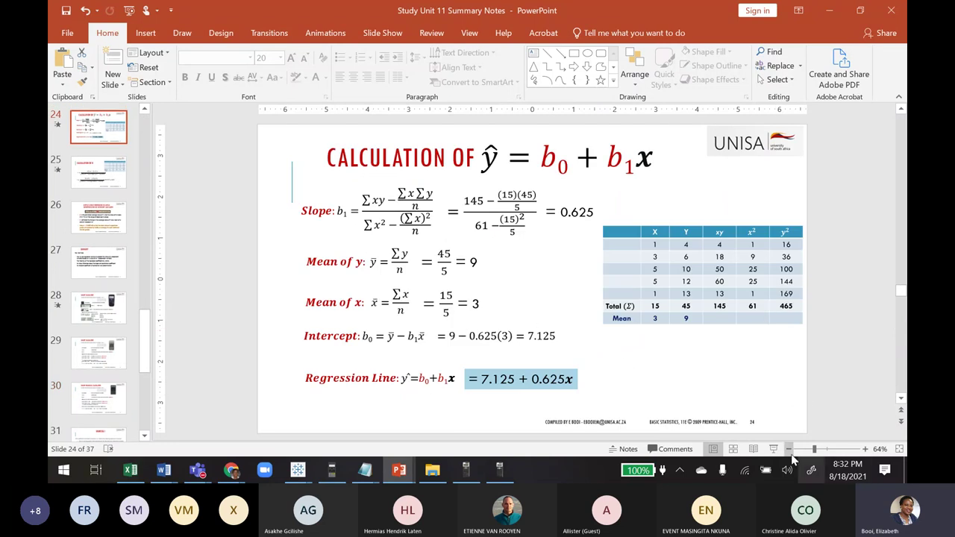
pyautogui.click(754, 449)
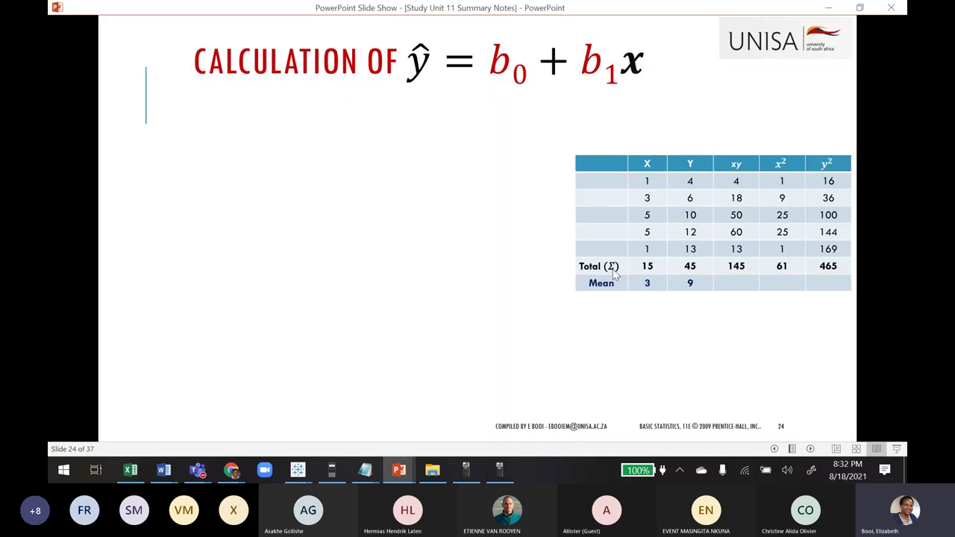
pyautogui.click(806, 372)
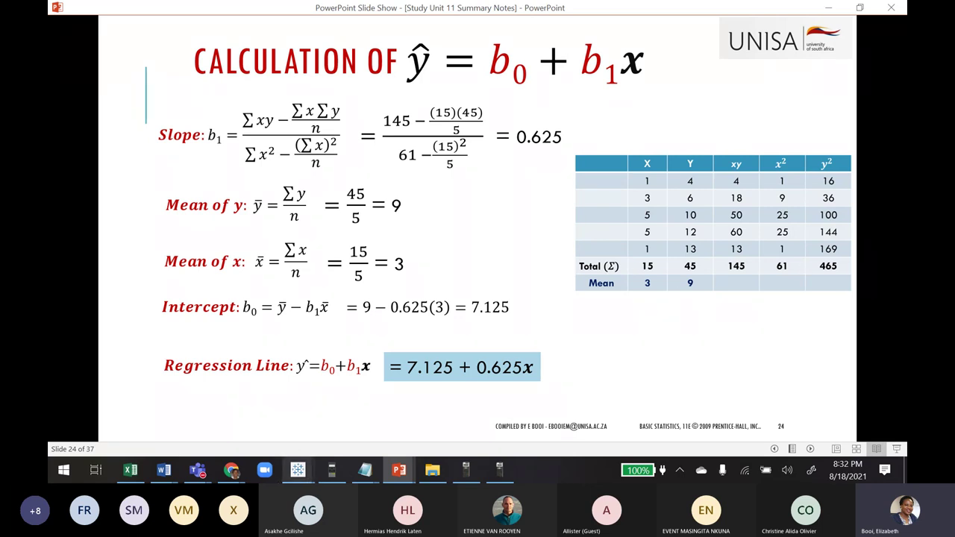
# Return to the Regression Model Example Template workbook in Excel, enlarge the sheet to 90% and review the X and Y totals
pyautogui.click(131, 470)
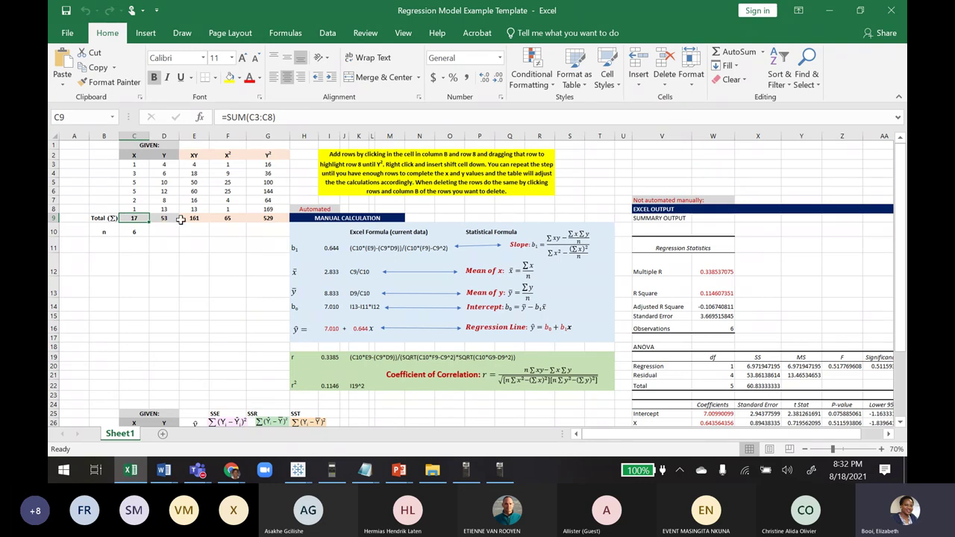
pyautogui.click(881, 450)
pyautogui.click(882, 450)
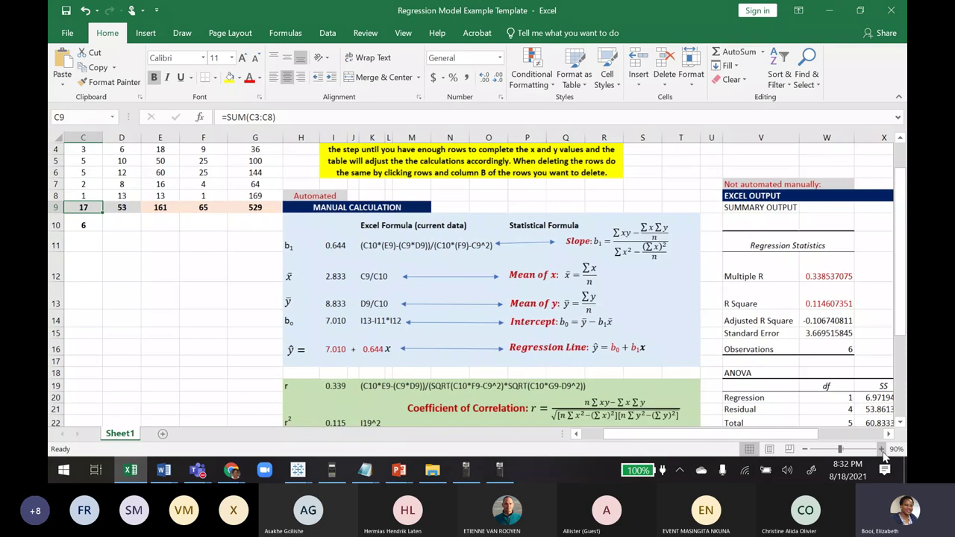
pyautogui.scroll(1, 905, 259)
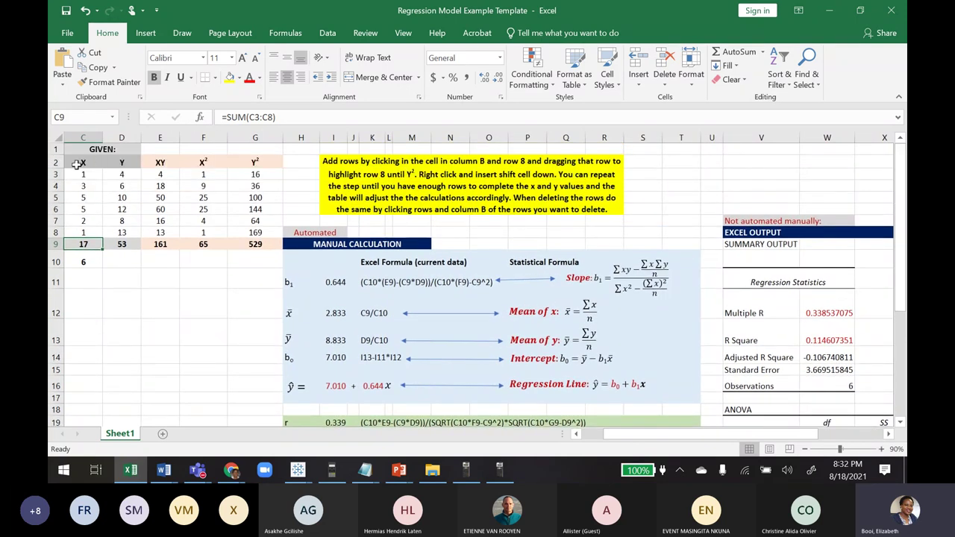
pyautogui.moveTo(85, 244); pyautogui.dragTo(134, 244)
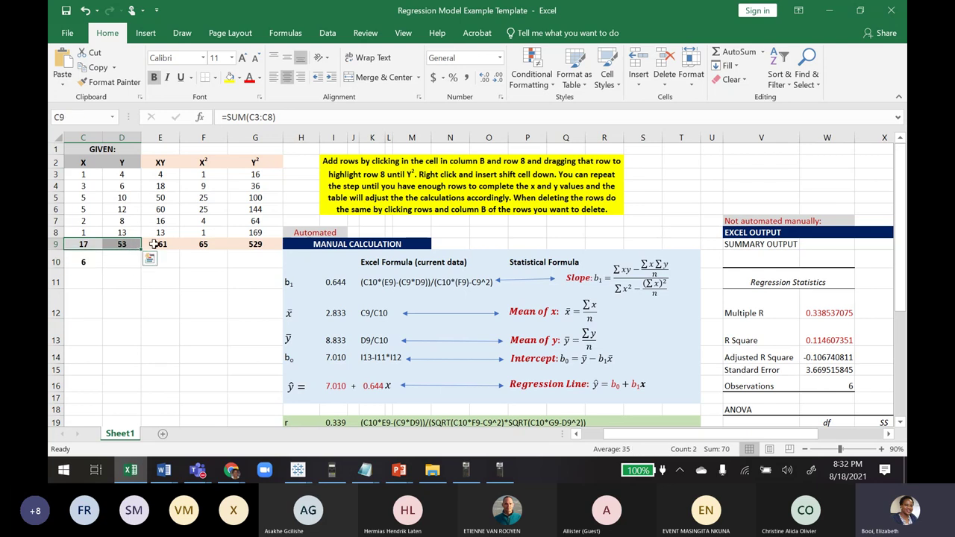
# Inspect the formulas behind the first XY, X² and Y² values and the Y² total
pyautogui.click(159, 160)
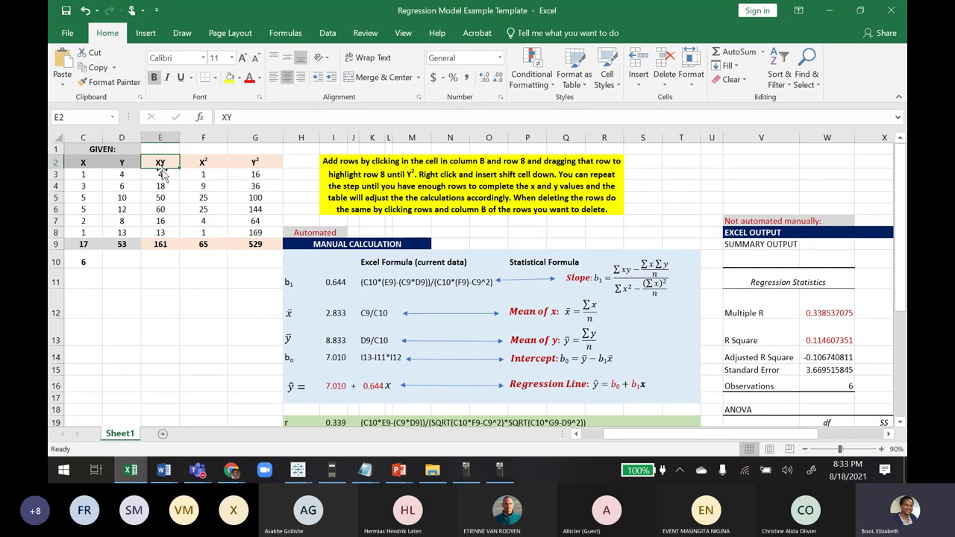
pyautogui.doubleClick(164, 174)
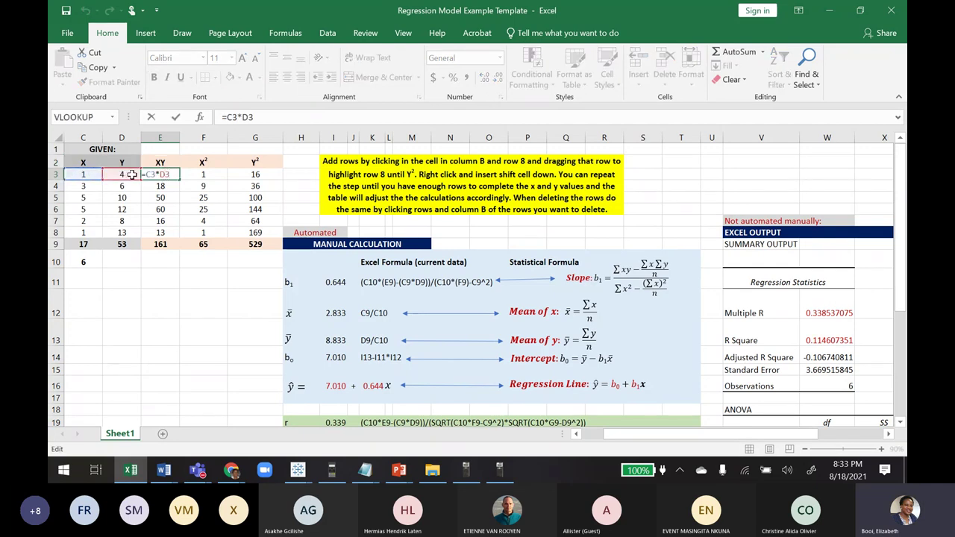
pyautogui.press('Return')
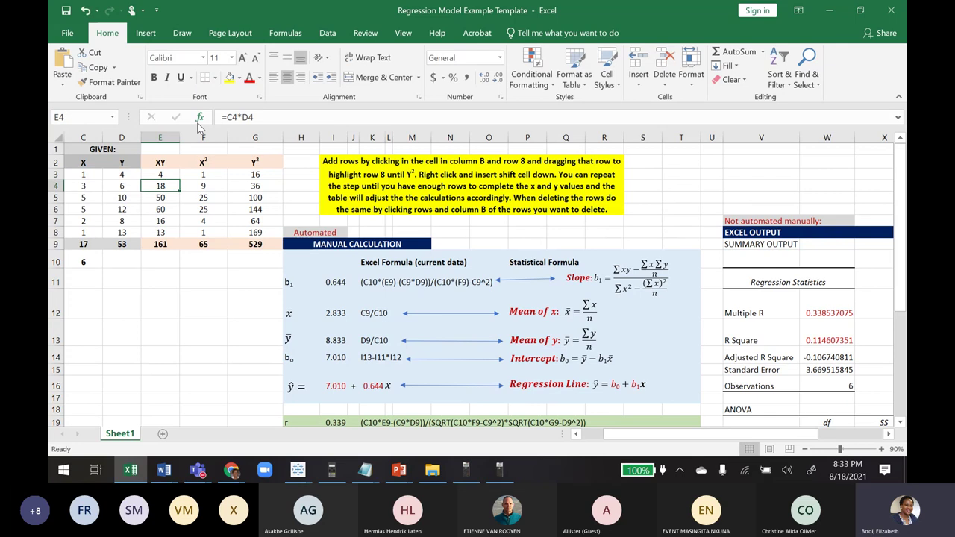
pyautogui.doubleClick(198, 177)
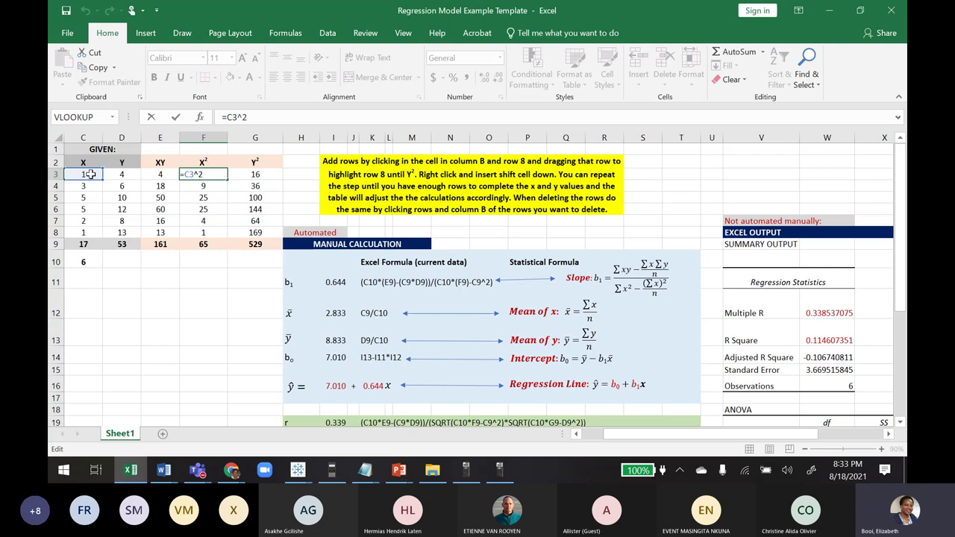
pyautogui.press('Return')
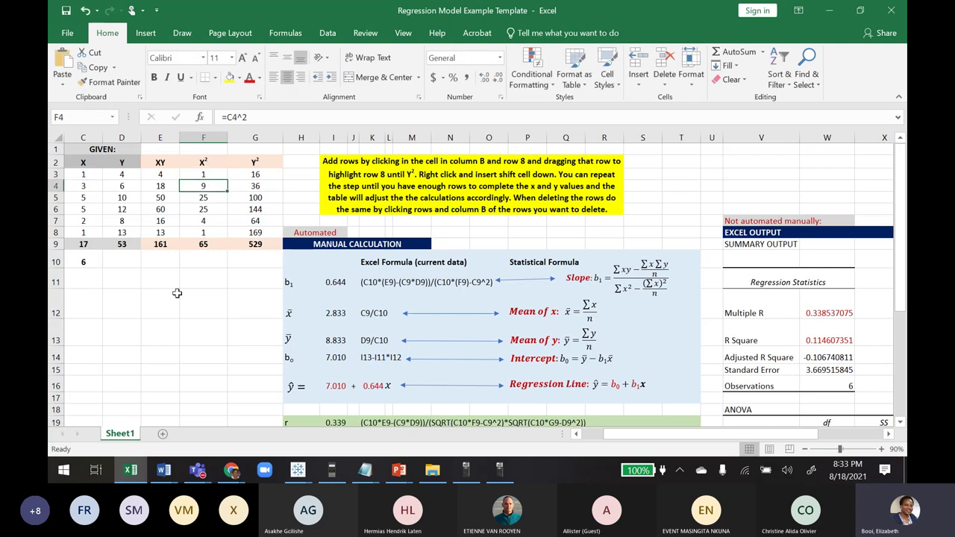
pyautogui.doubleClick(256, 174)
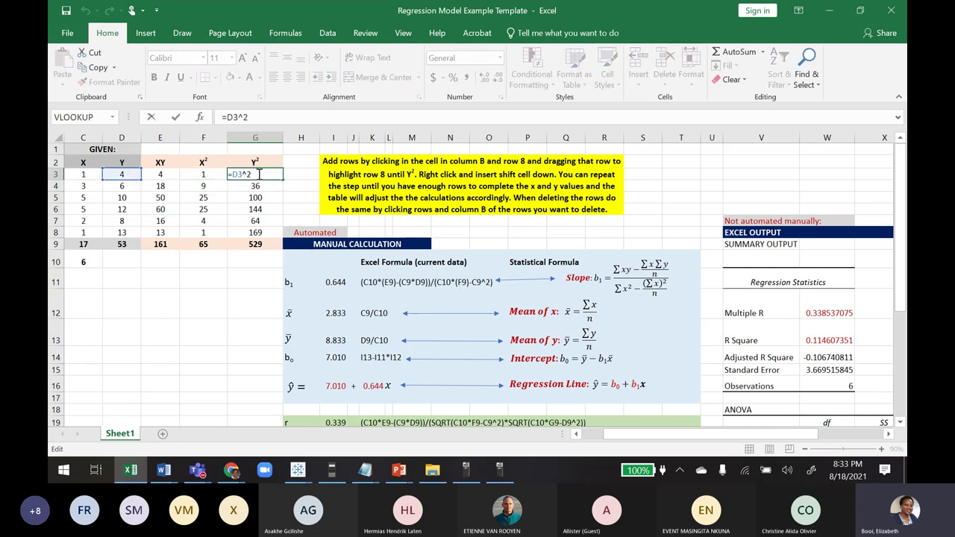
pyautogui.press('Return')
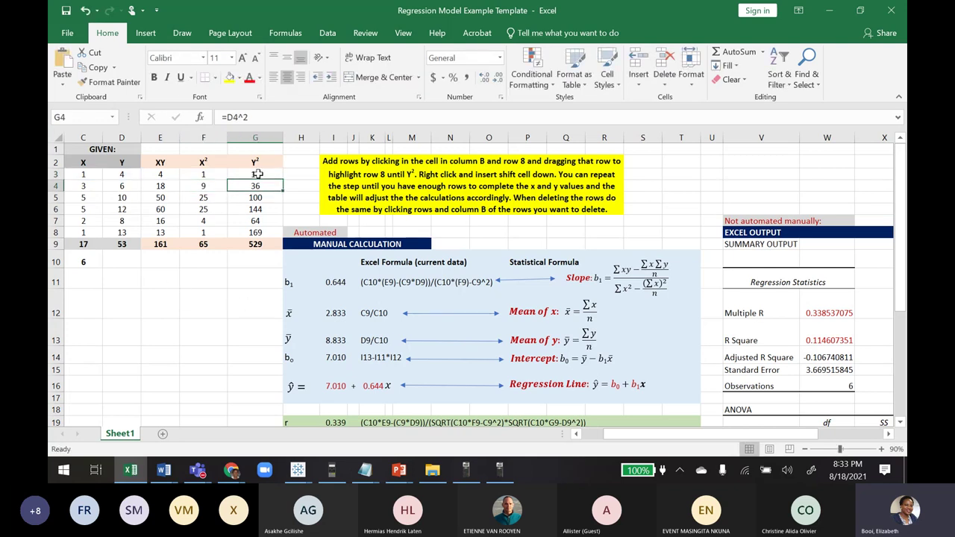
pyautogui.click(247, 245)
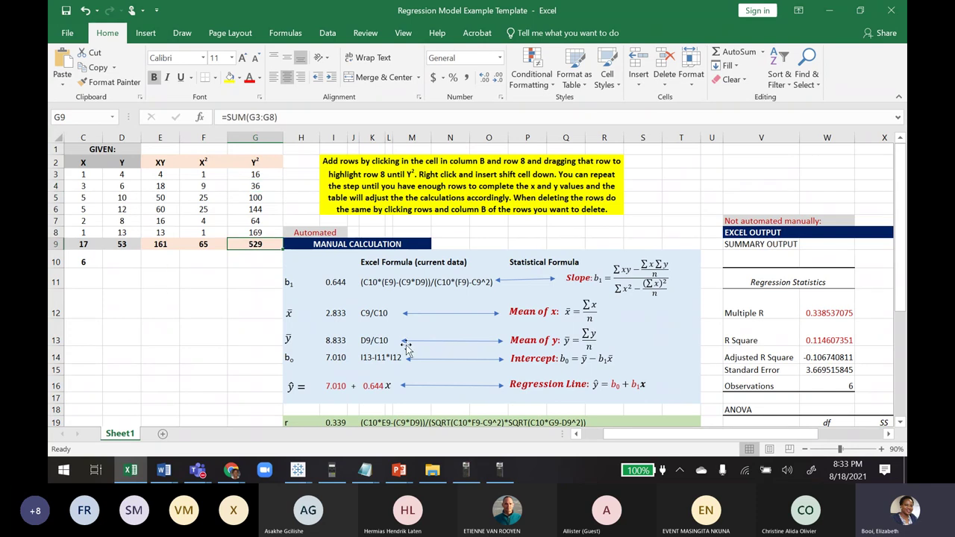
# Review the given X and Y values and the formula that counts the observations n
pyautogui.moveTo(901, 182)
pyautogui.mouseDown()
pyautogui.moveTo(903, 200)
pyautogui.moveTo(901, 172)
pyautogui.mouseUp()
pyautogui.moveTo(638, 433); pyautogui.dragTo(616, 433)
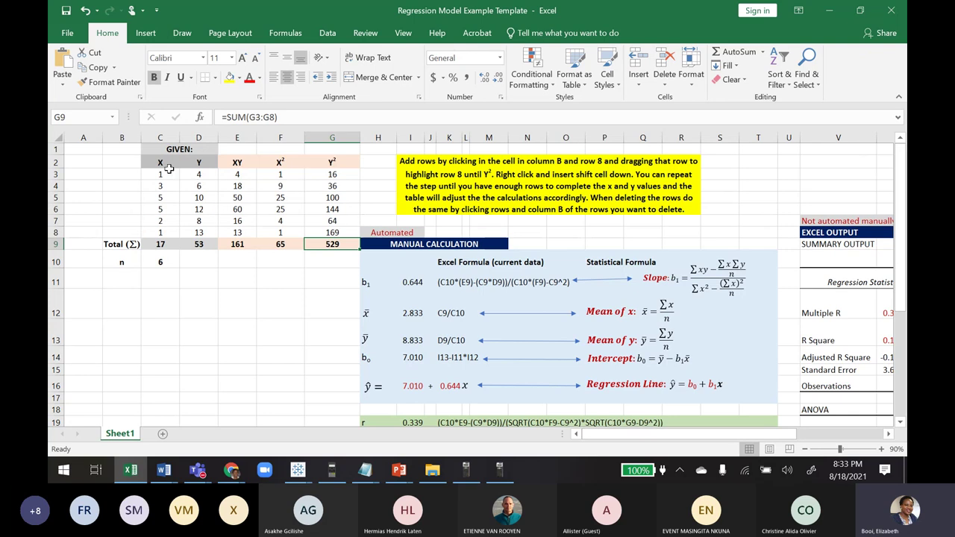
pyautogui.moveTo(153, 177); pyautogui.dragTo(198, 227)
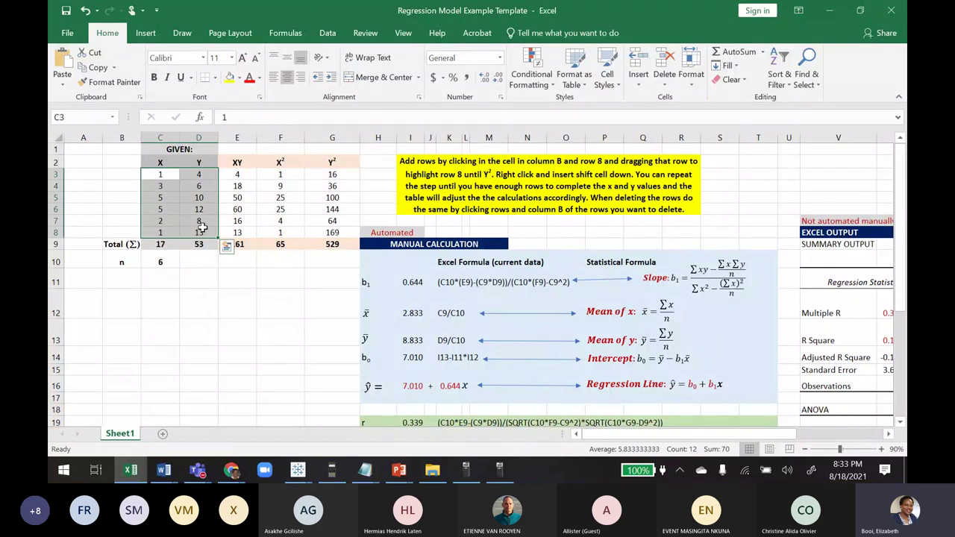
pyautogui.click(161, 211)
pyautogui.click(155, 259)
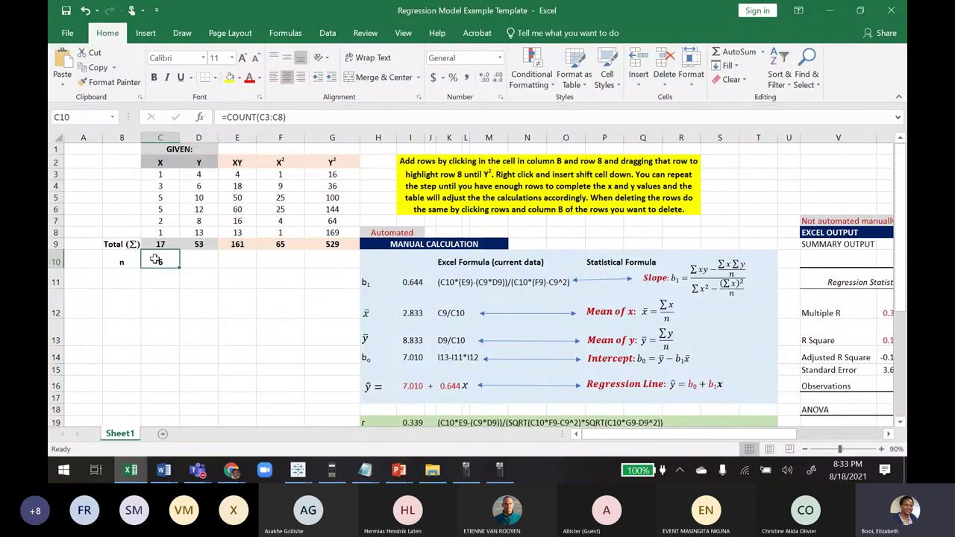
pyautogui.click(124, 261)
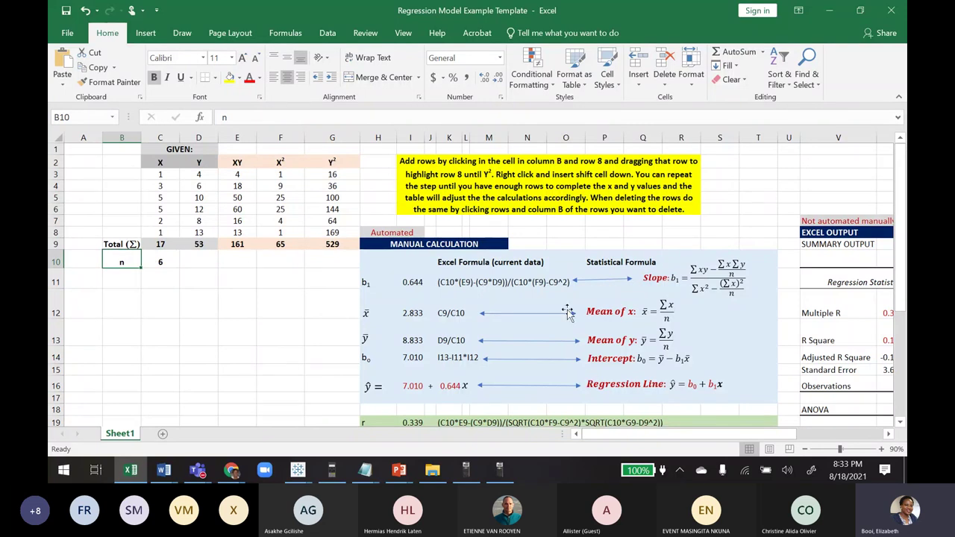
# Delete cells B7:G7, the data row with X 2 and Y 8, shifting the cells below up
pyautogui.click(113, 220)
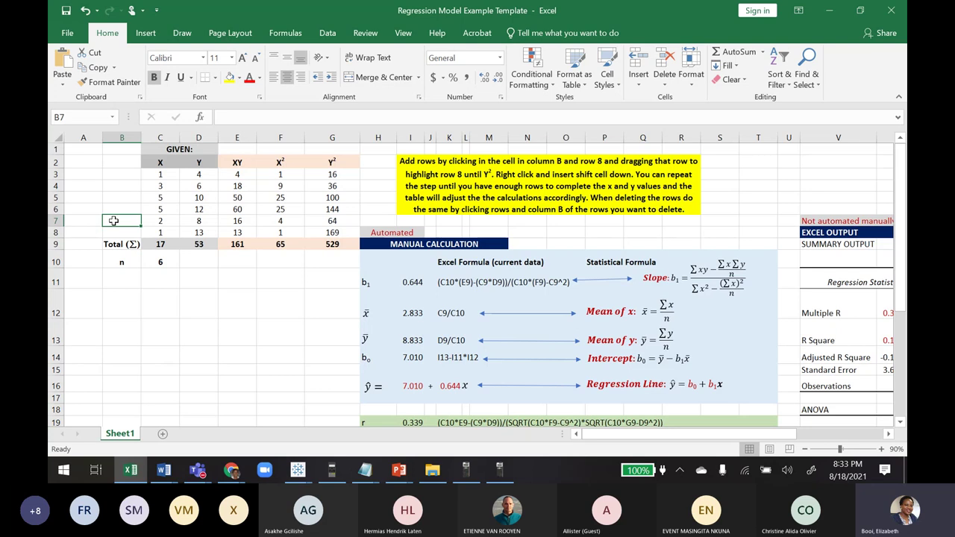
pyautogui.moveTo(114, 220); pyautogui.dragTo(349, 221)
pyautogui.click(349, 221)
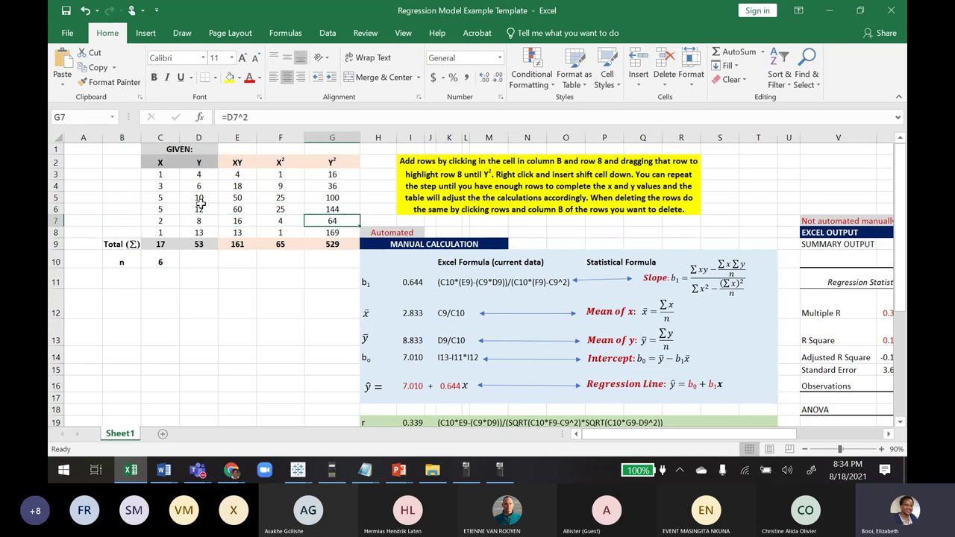
pyautogui.click(110, 220)
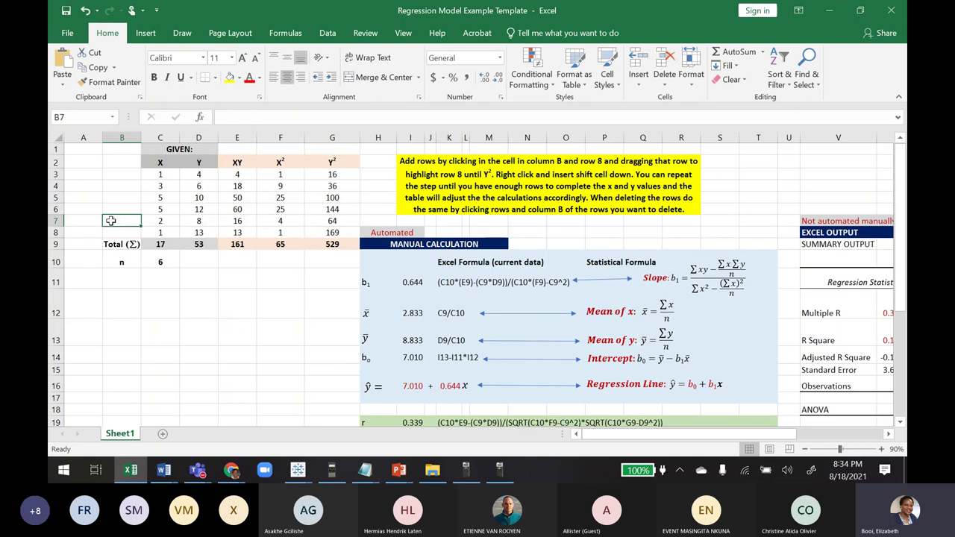
pyautogui.moveTo(110, 220); pyautogui.dragTo(346, 220)
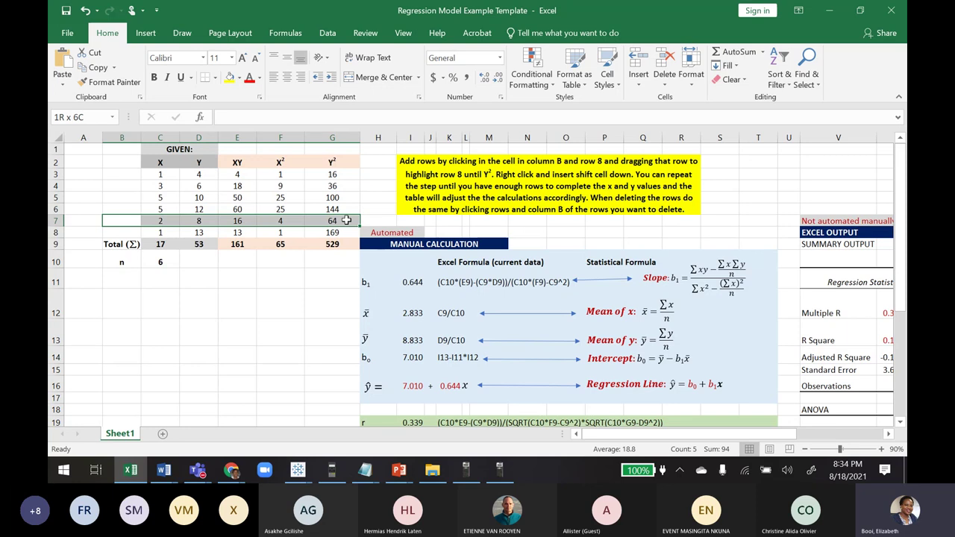
pyautogui.moveTo(347, 220); pyautogui.dragTo(347, 220)
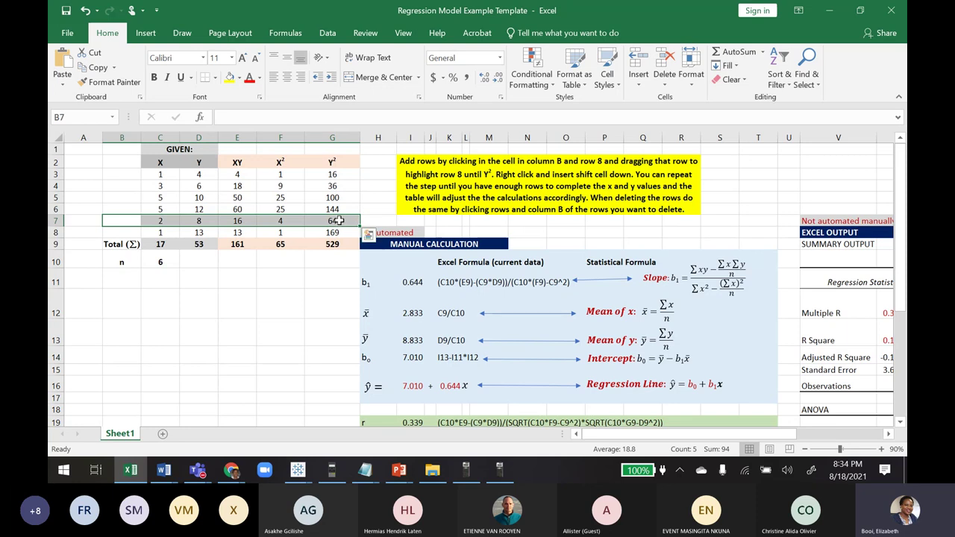
pyautogui.rightClick(338, 220)
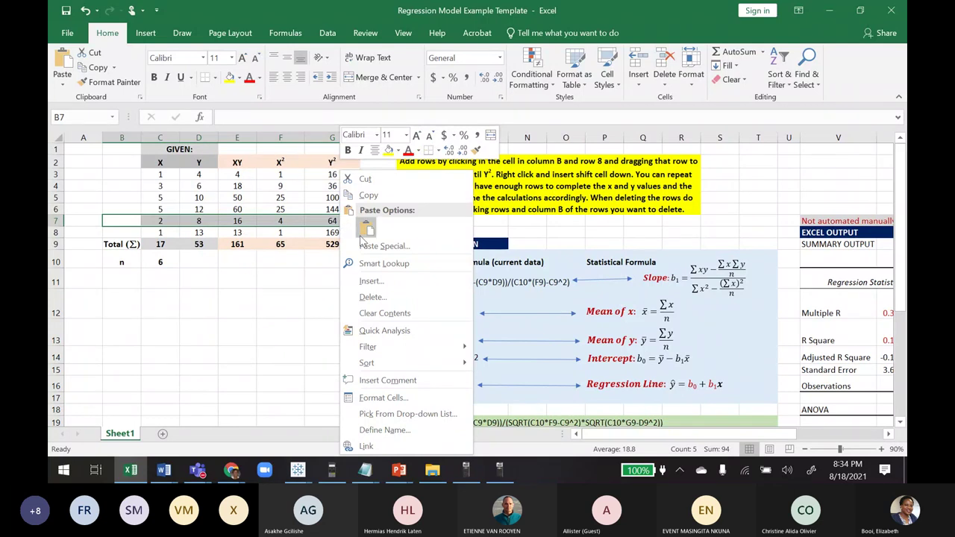
pyautogui.click(373, 296)
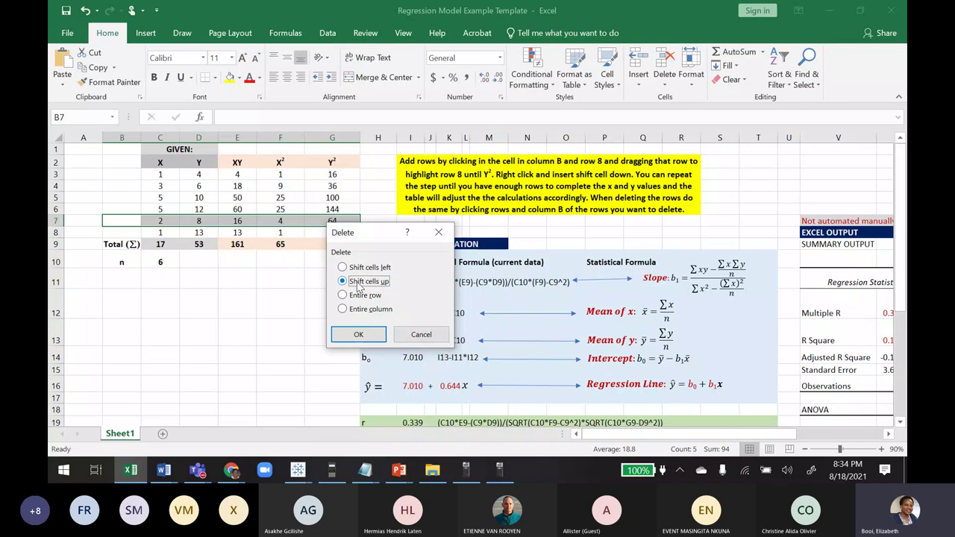
pyautogui.click(363, 340)
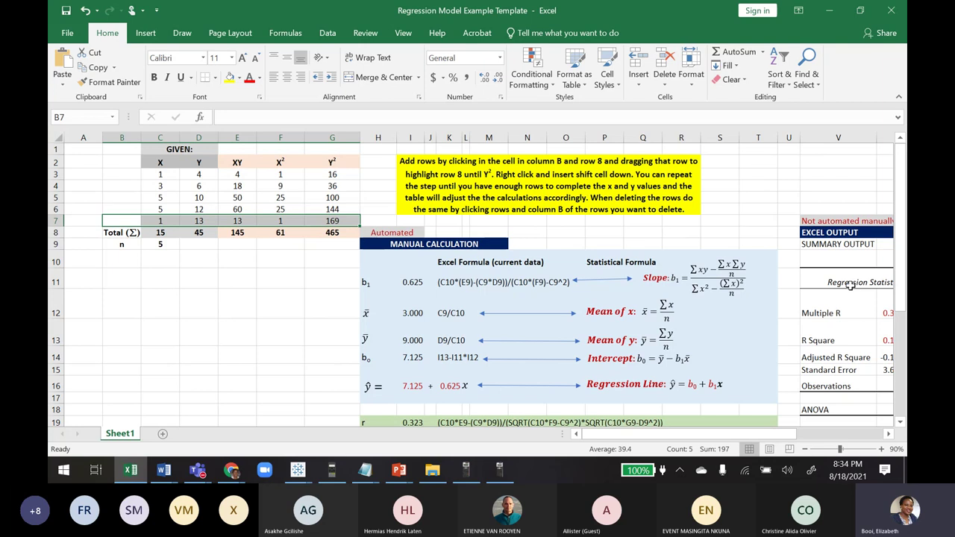
# View the SSE, SSR and SST table below the manual calculations
pyautogui.moveTo(901, 158); pyautogui.dragTo(901, 172)
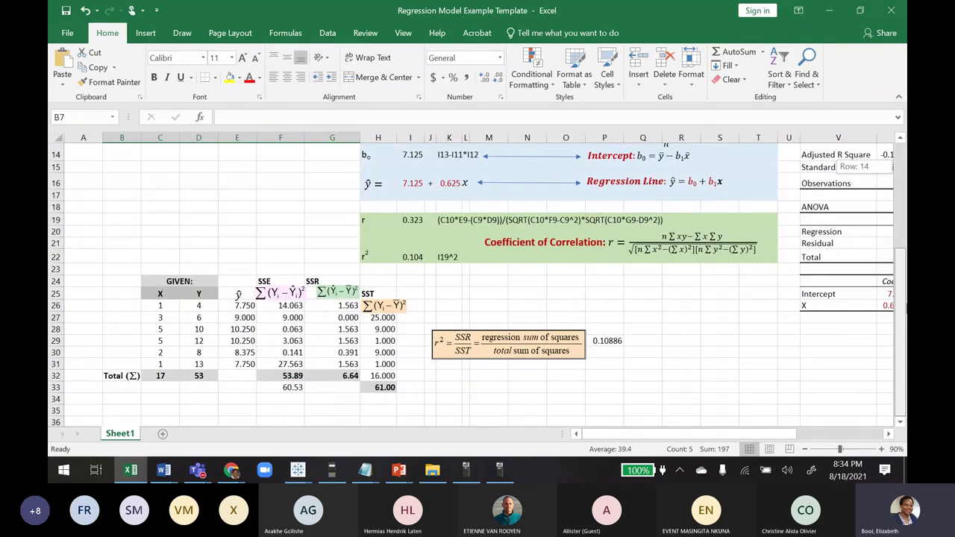
pyautogui.moveTo(901, 277)
pyautogui.mouseDown()
pyautogui.moveTo(900, 250)
pyautogui.moveTo(889, 281)
pyautogui.mouseUp()
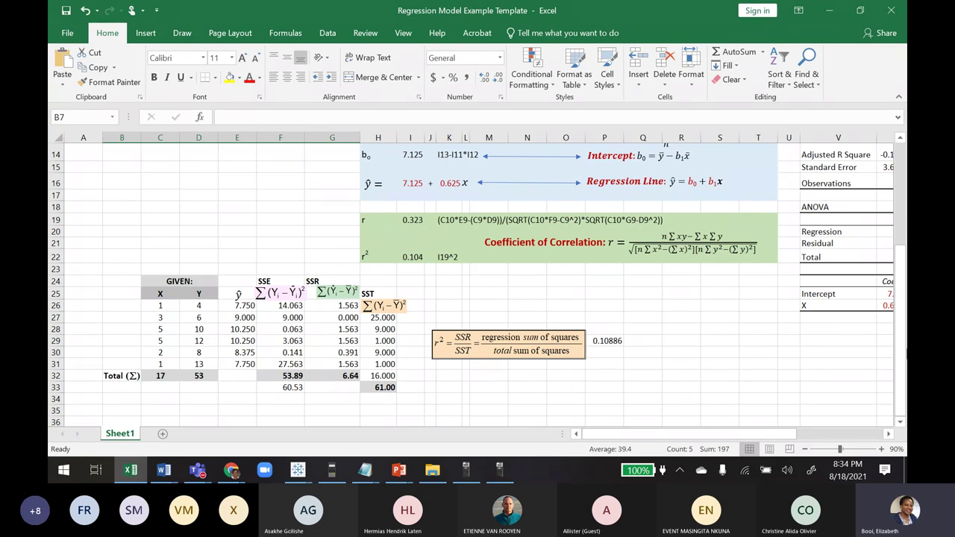
# Insert blank cells at B7:G7 in the data table, shifting the existing cells down
pyautogui.moveTo(903, 358); pyautogui.dragTo(896, 197)
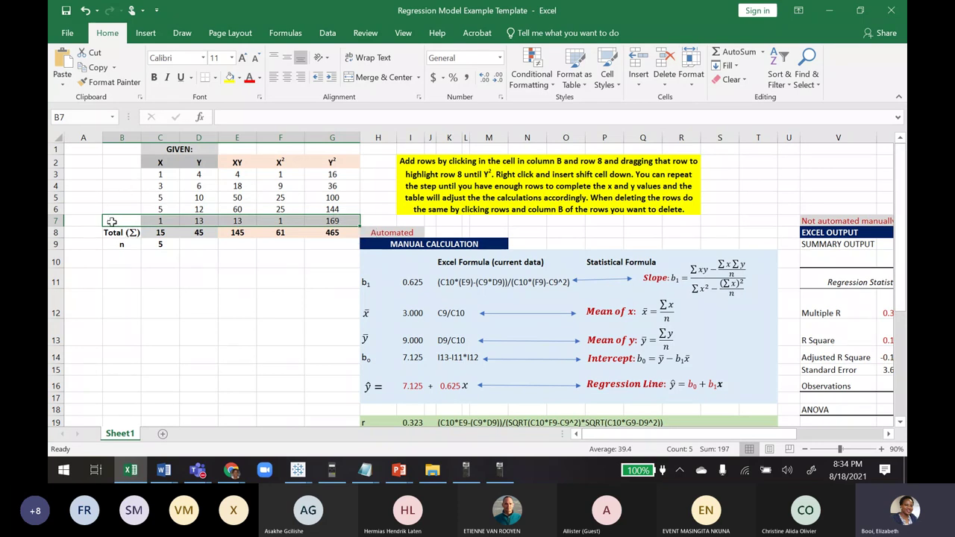
pyautogui.moveTo(115, 222); pyautogui.dragTo(356, 221)
pyautogui.rightClick(344, 218)
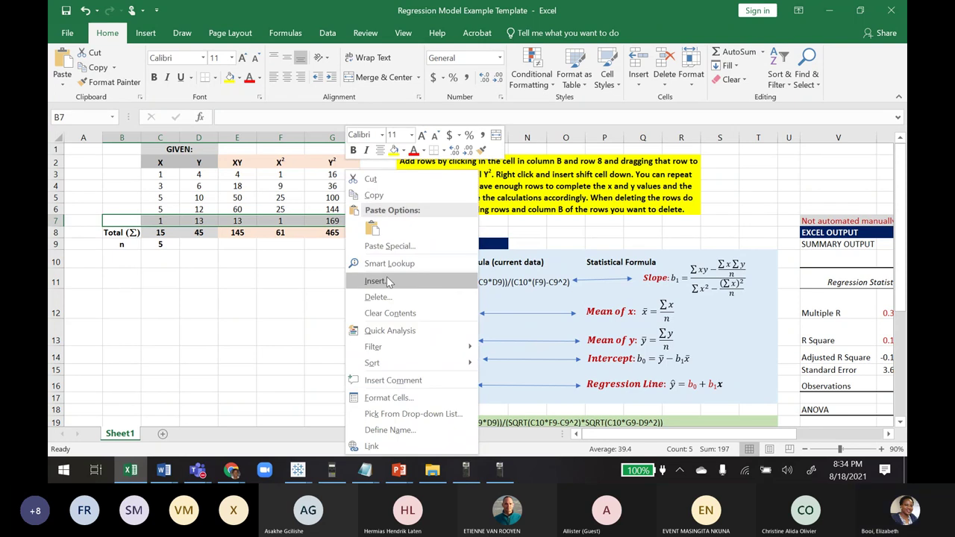
pyautogui.click(375, 281)
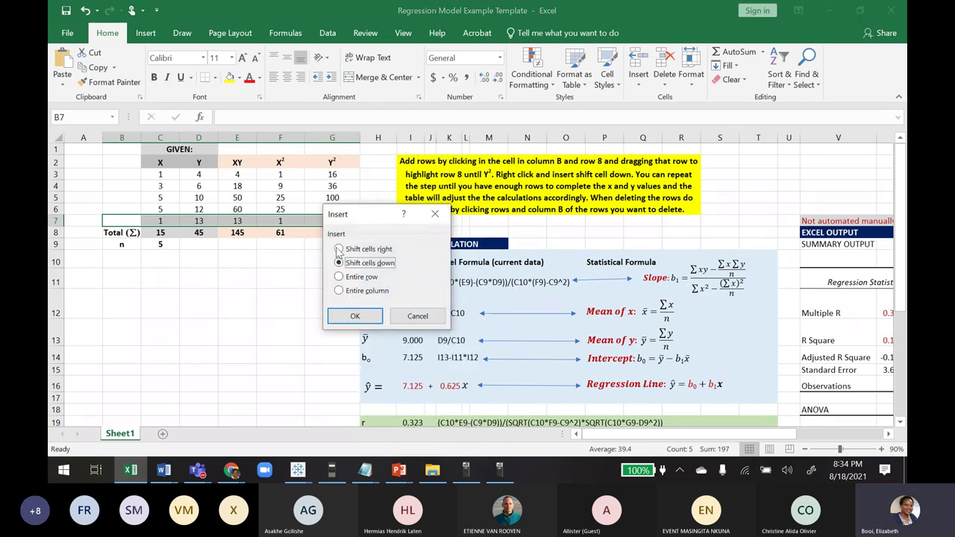
pyautogui.click(357, 315)
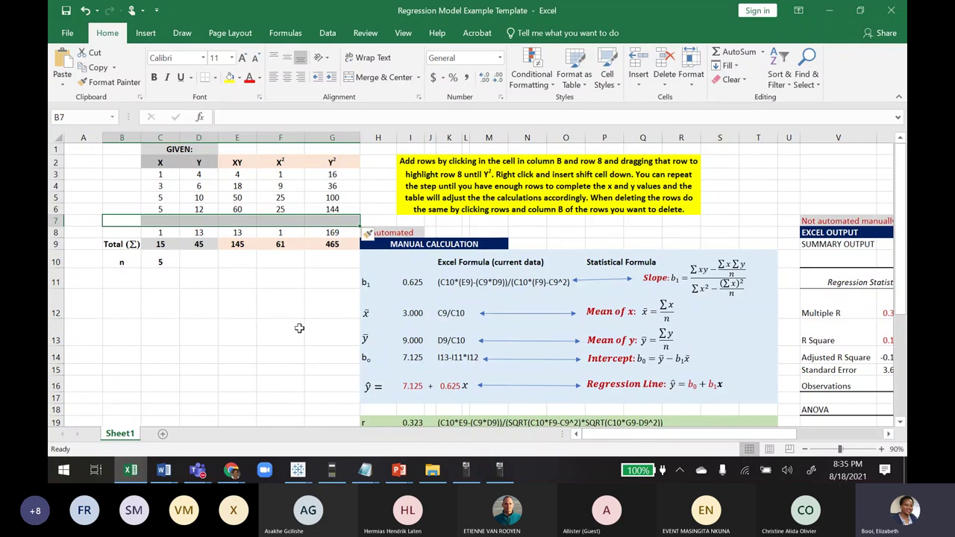
# Undo the cell insertion and the earlier deletion of the data row with X 2 and Y 8
pyautogui.click(160, 300)
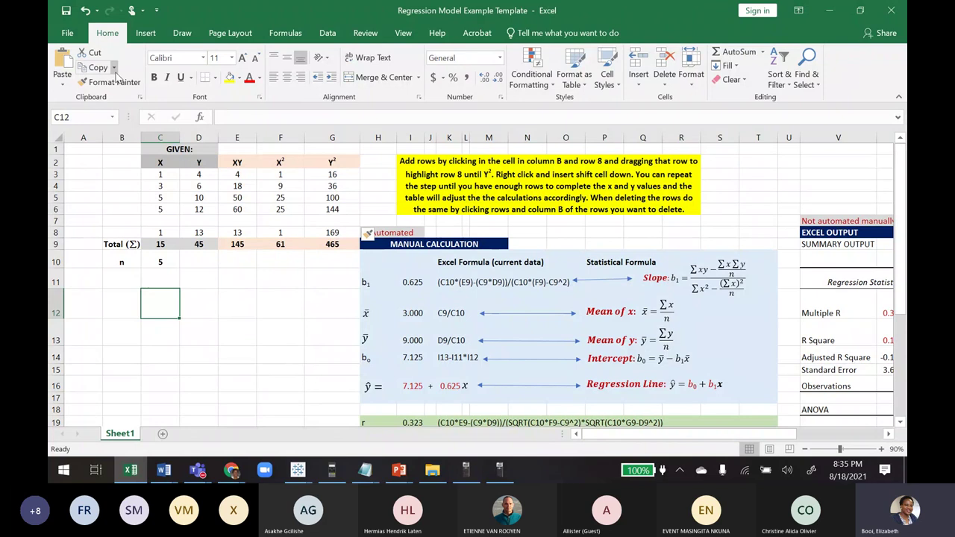
pyautogui.click(85, 12)
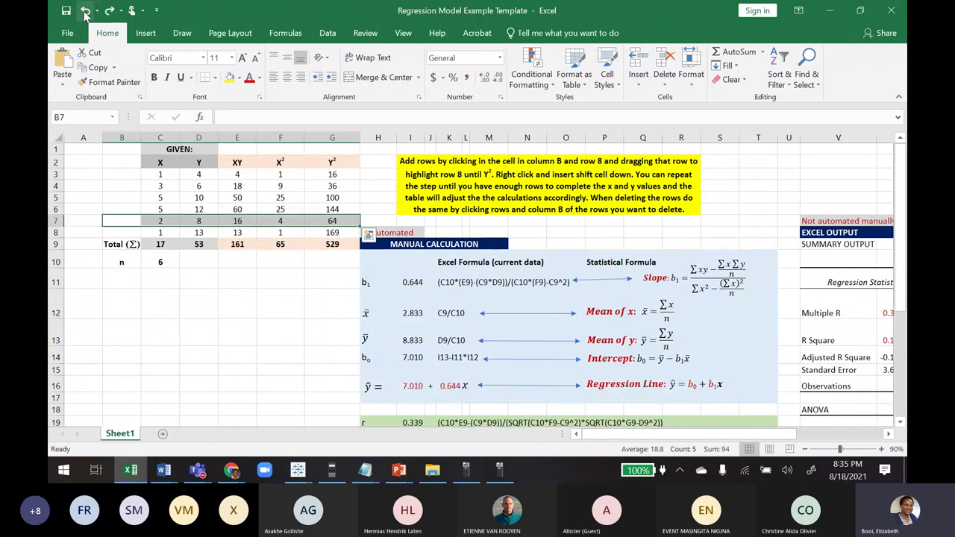
pyautogui.click(228, 295)
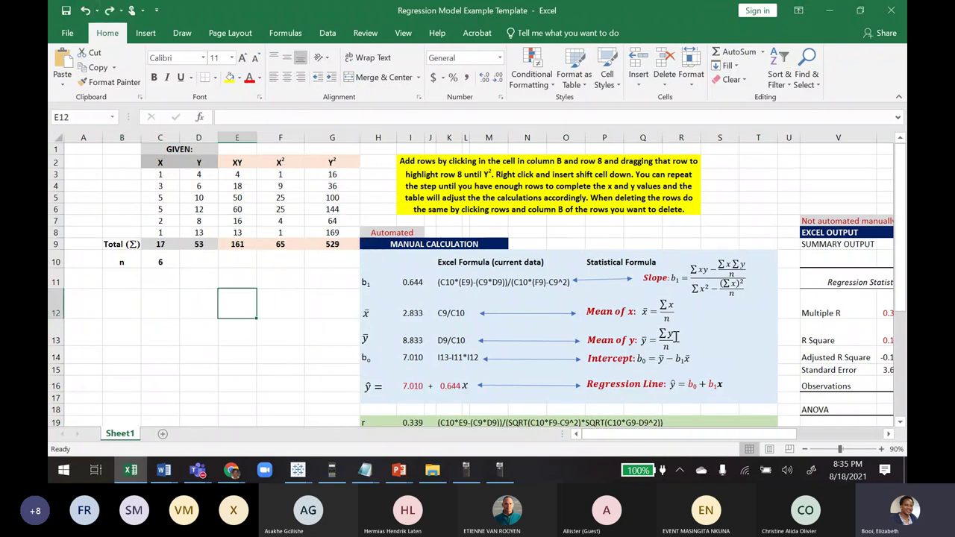
# Switch to the PowerPoint slide show and review the worked calculation of the slope, means, intercept and regression line
pyautogui.moveTo(902, 227)
pyautogui.mouseDown()
pyautogui.moveTo(901, 237)
pyautogui.moveTo(901, 228)
pyautogui.mouseUp()
pyautogui.click(366, 282)
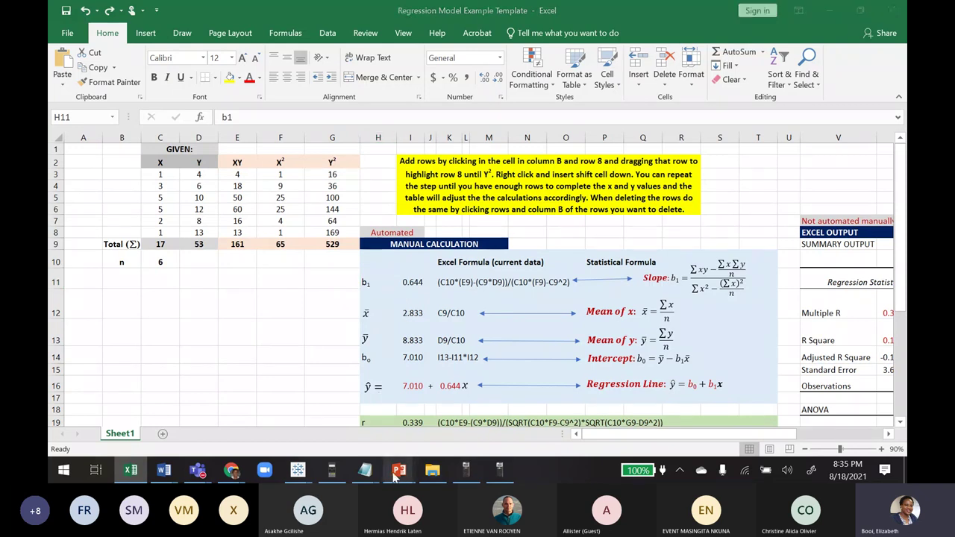
pyautogui.moveTo(400, 470)
pyautogui.click(623, 407)
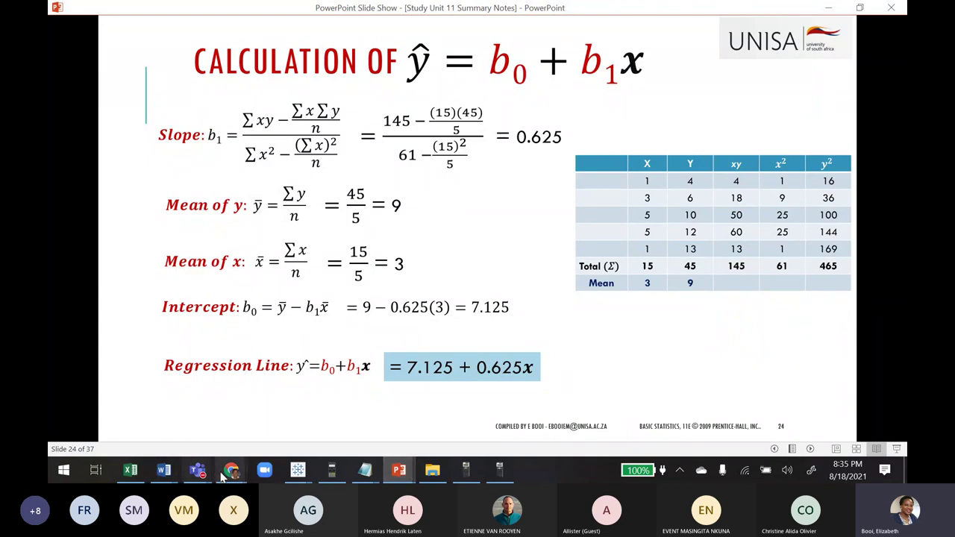
# Return to the Excel template and inspect the slope b₁ formula in I11 and the cells it references
pyautogui.click(131, 470)
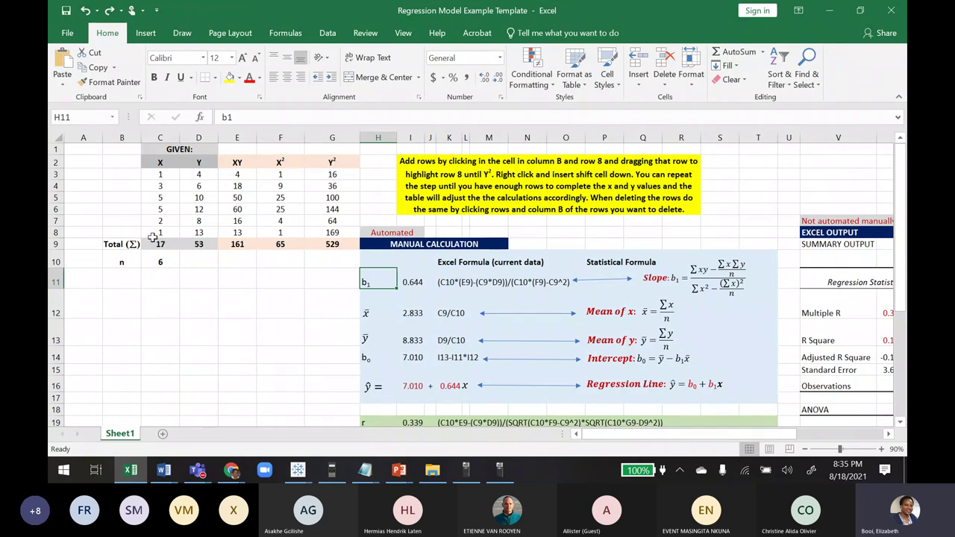
pyautogui.click(410, 279)
pyautogui.doubleClick(411, 280)
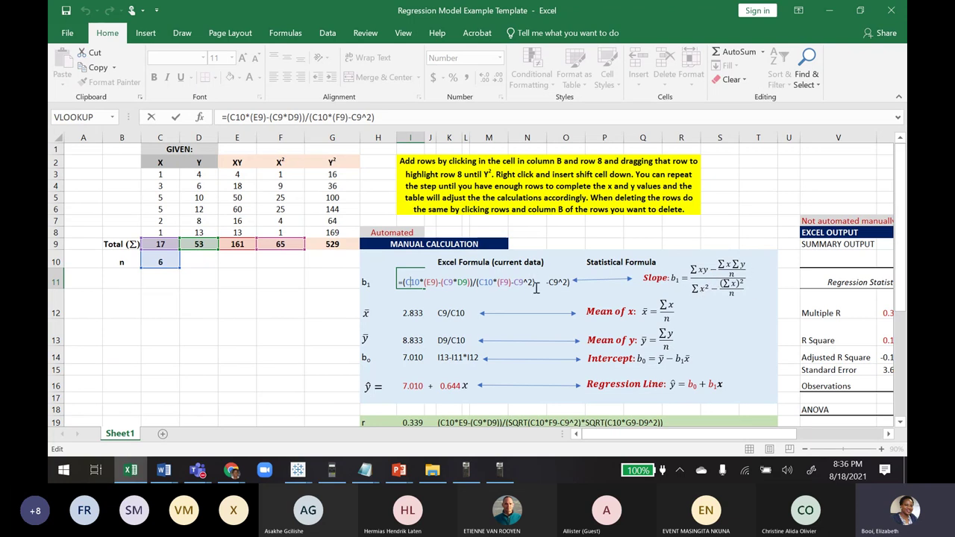
pyautogui.press('Return')
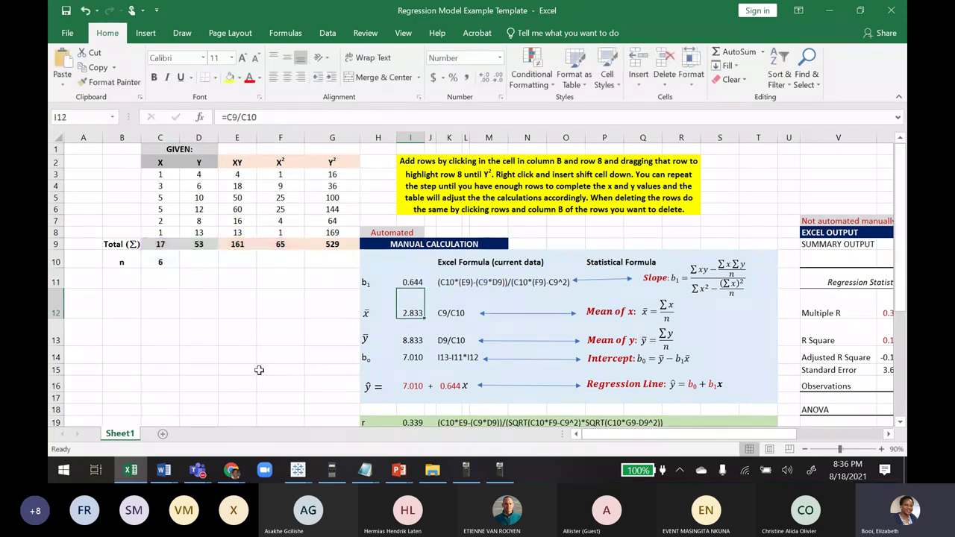
pyautogui.click(412, 282)
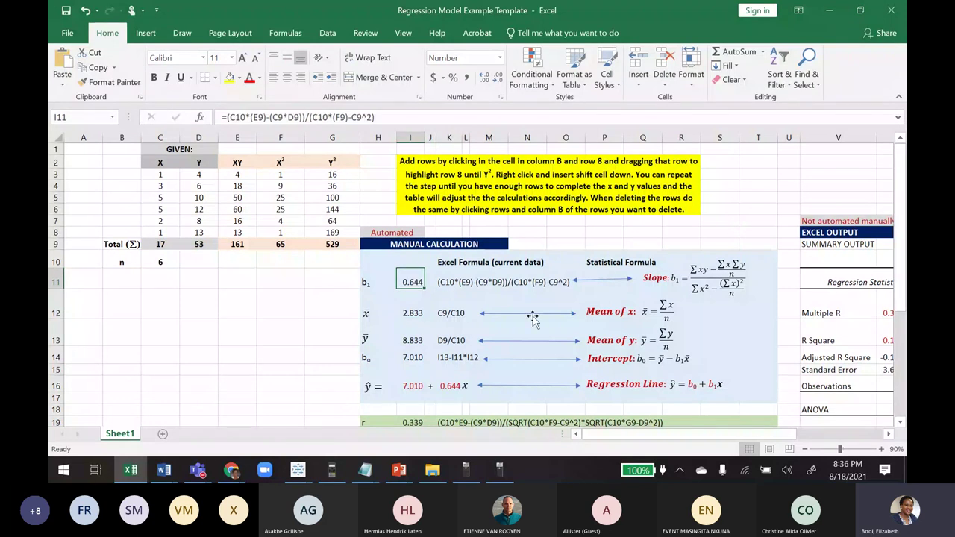
# Inspect the formulas for the mean of x in I12 and the mean of y in I13
pyautogui.click(408, 317)
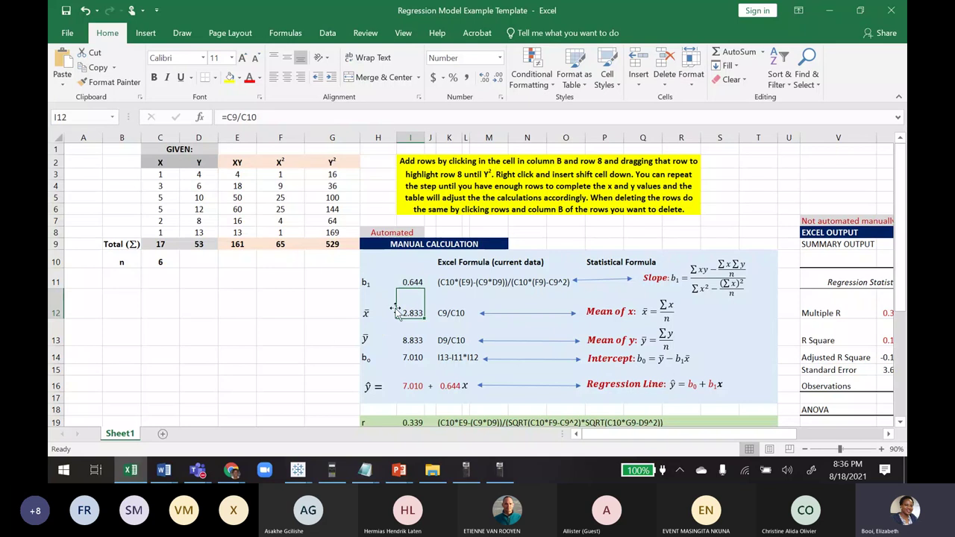
pyautogui.click(429, 313)
pyautogui.doubleClick(412, 313)
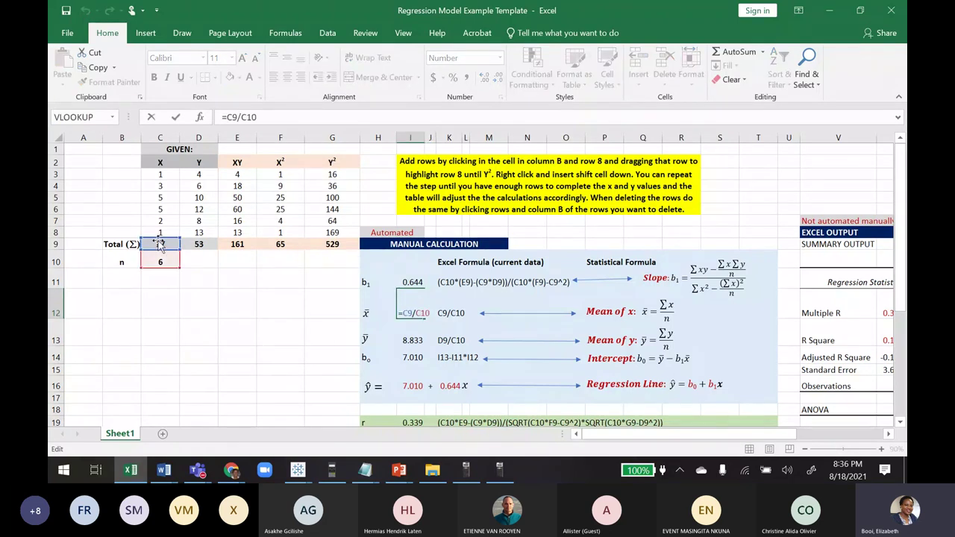
pyautogui.press('Return')
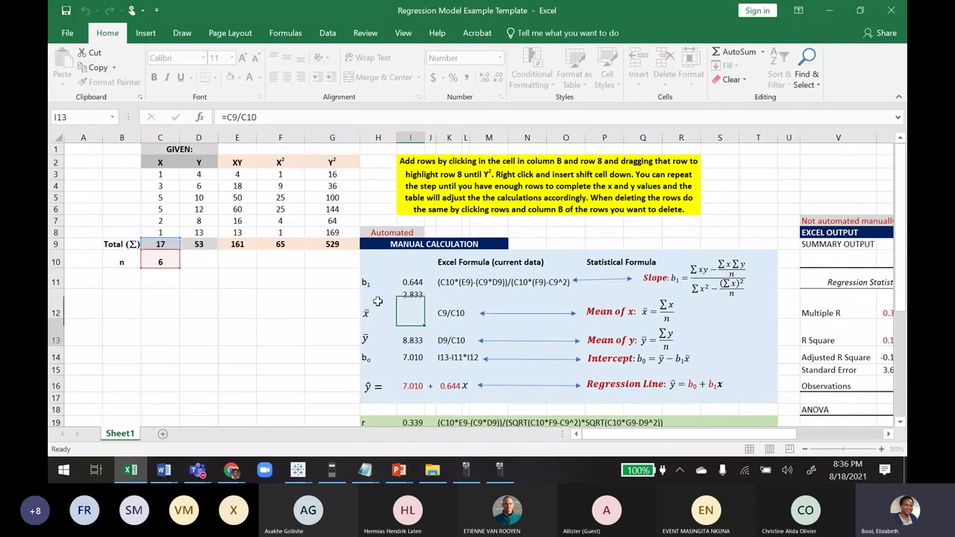
pyautogui.doubleClick(412, 338)
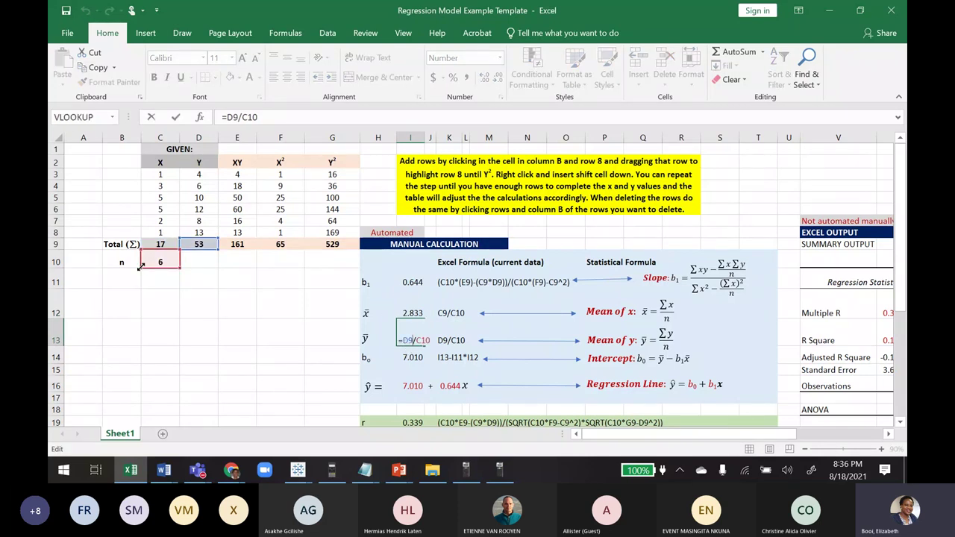
pyautogui.press('Return')
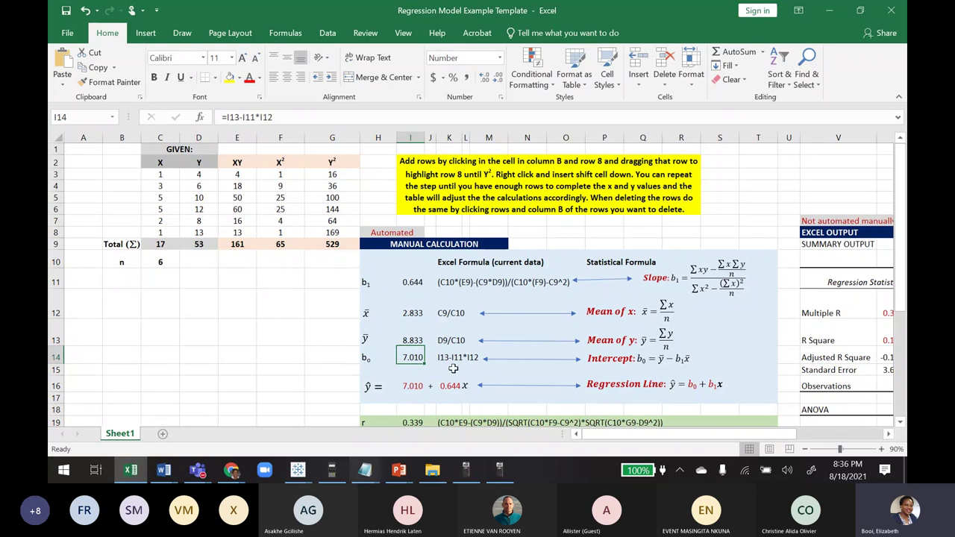
# Inspect the intercept b₀ formula in I14 and trace how the regression line in row 16 references the intercept and slope
pyautogui.doubleClick(410, 356)
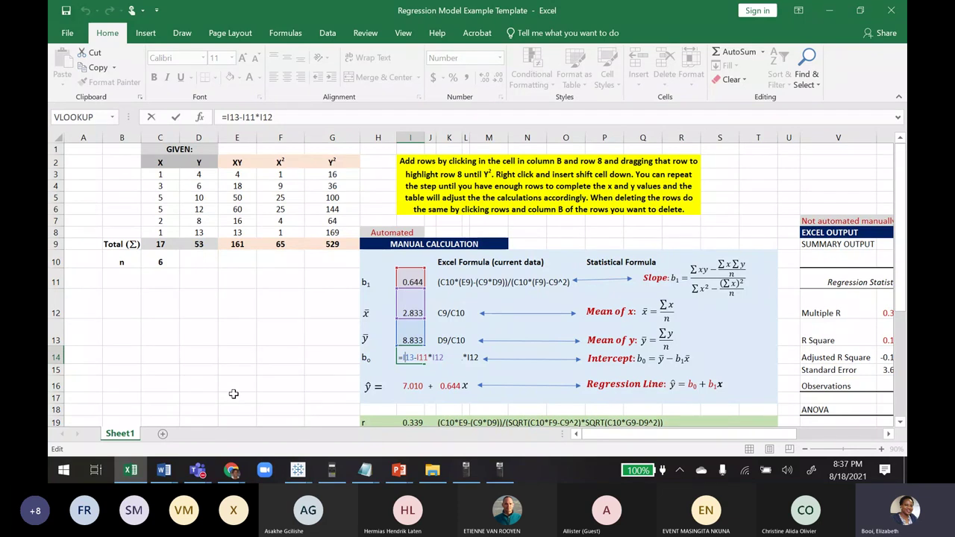
pyautogui.press('Return')
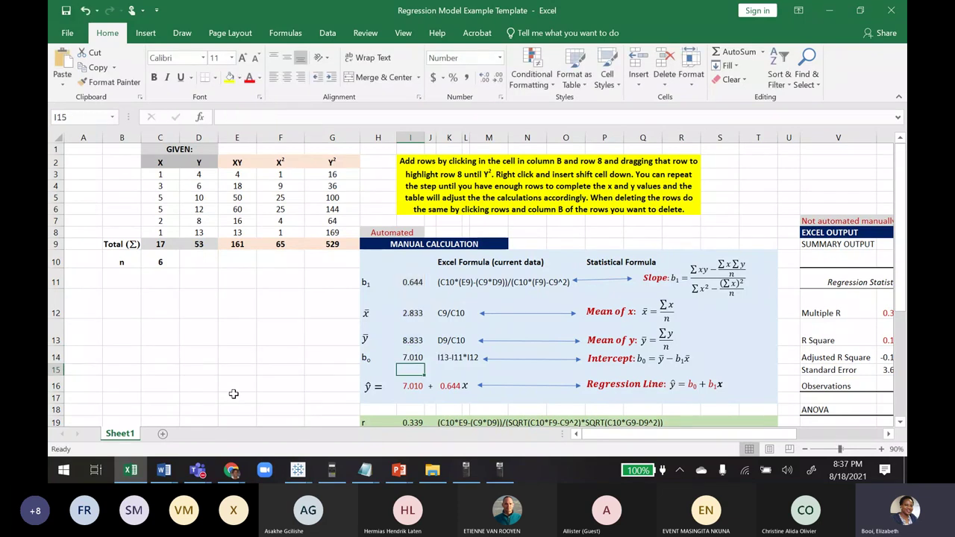
pyautogui.click(403, 385)
pyautogui.click(411, 358)
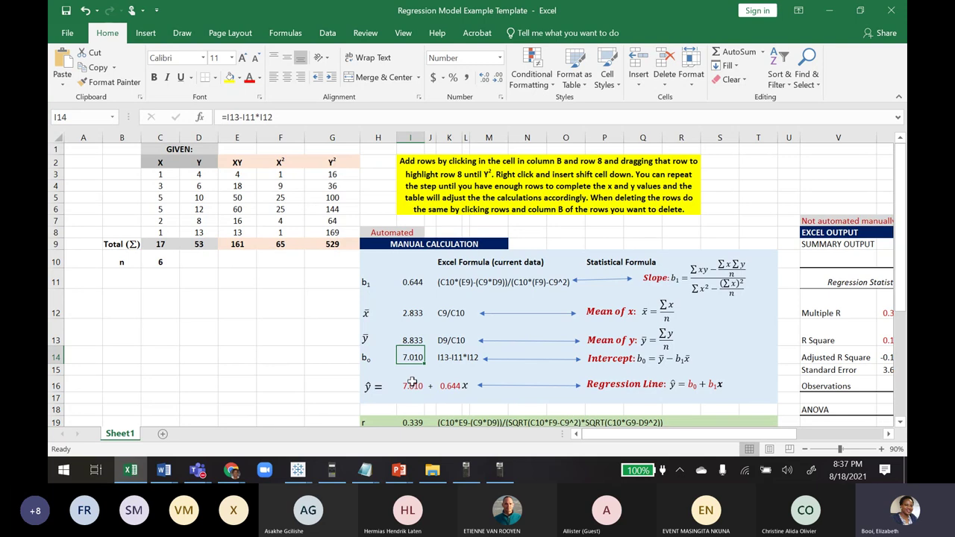
pyautogui.click(412, 387)
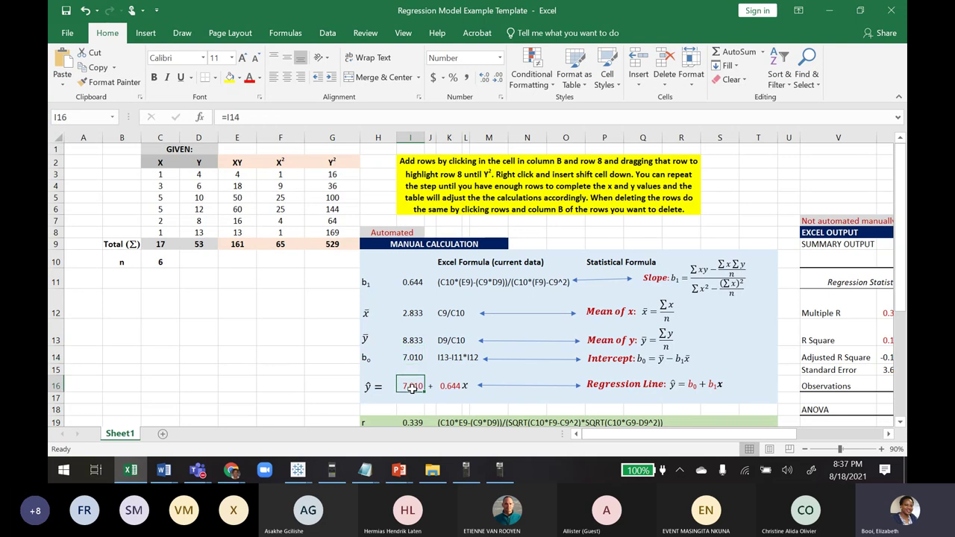
pyautogui.click(460, 385)
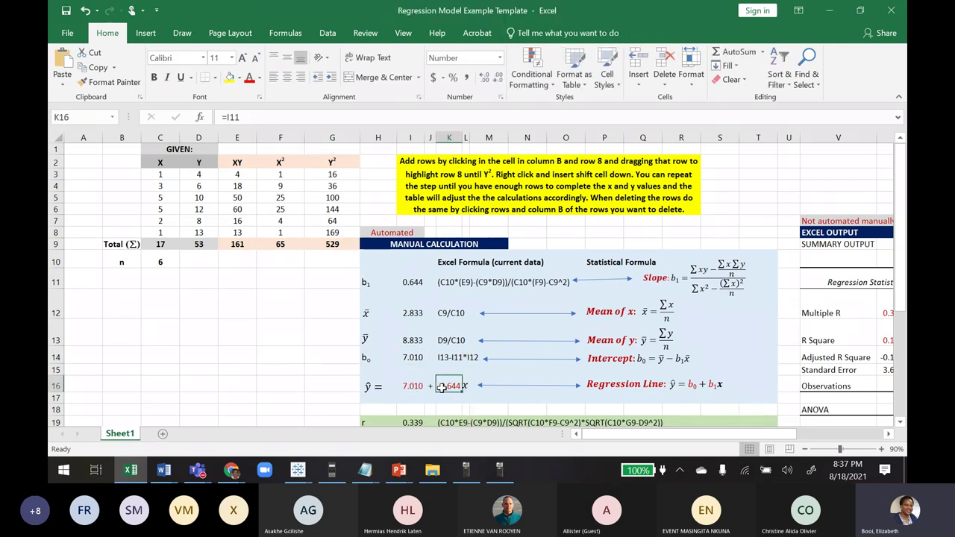
pyautogui.click(411, 285)
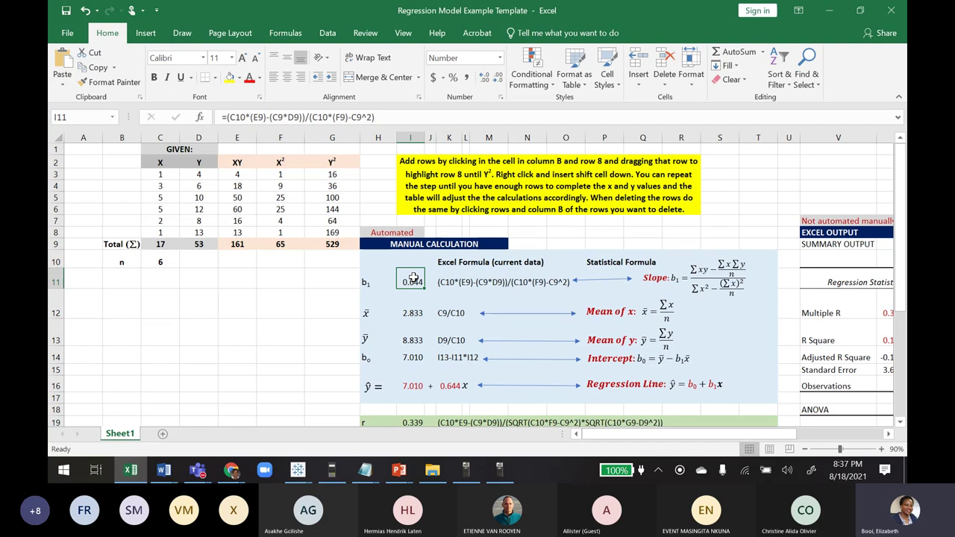
# Examine how the plus sign in J16 of the regression line is entered as text, leaving it as is
pyautogui.click(432, 385)
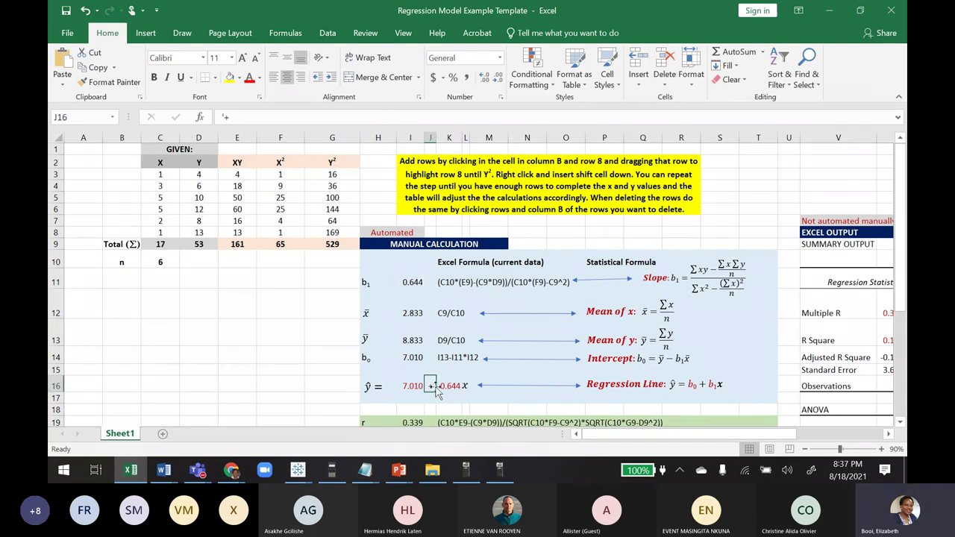
pyautogui.click(243, 116)
pyautogui.click(224, 117)
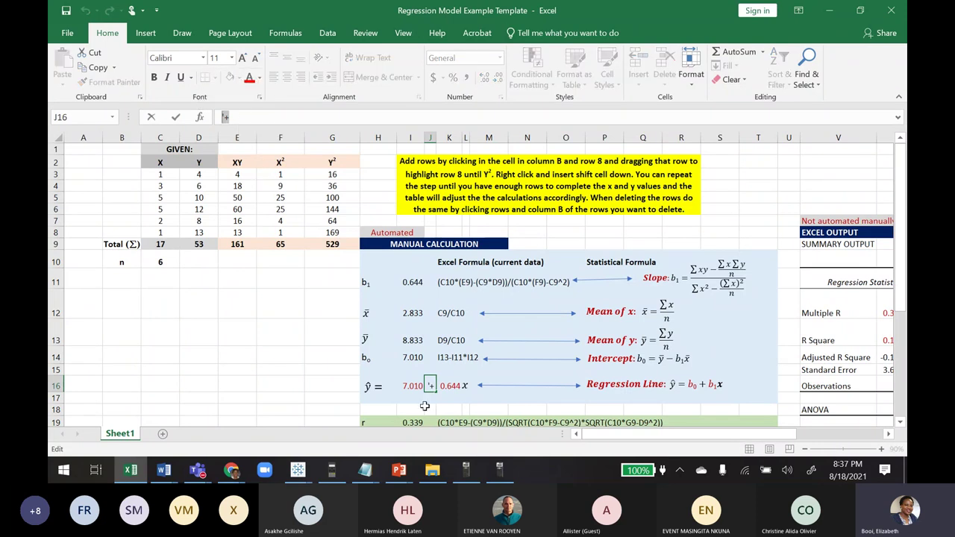
pyautogui.click(446, 387)
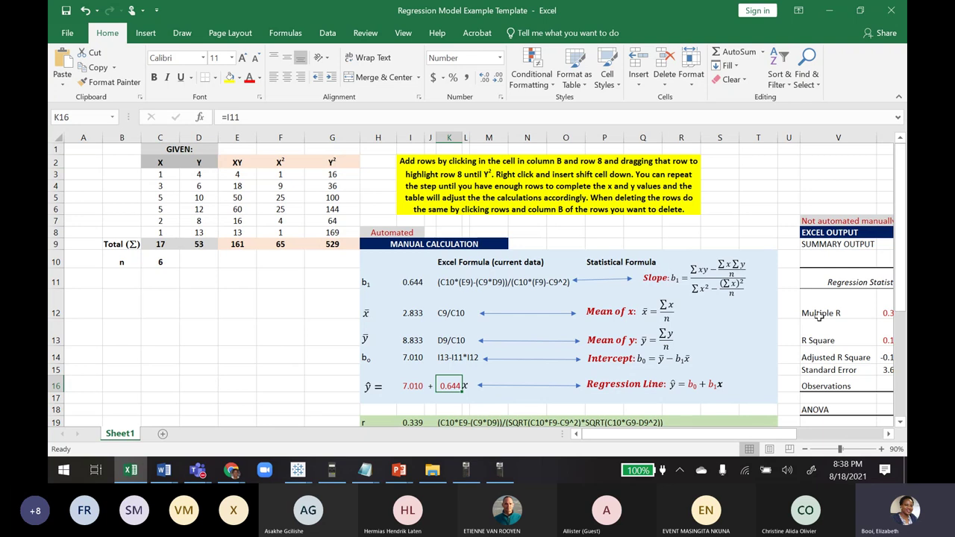
# Inspect the coefficient of correlation formula in I19 and the r² formula in I22
pyautogui.moveTo(905, 282); pyautogui.dragTo(905, 288)
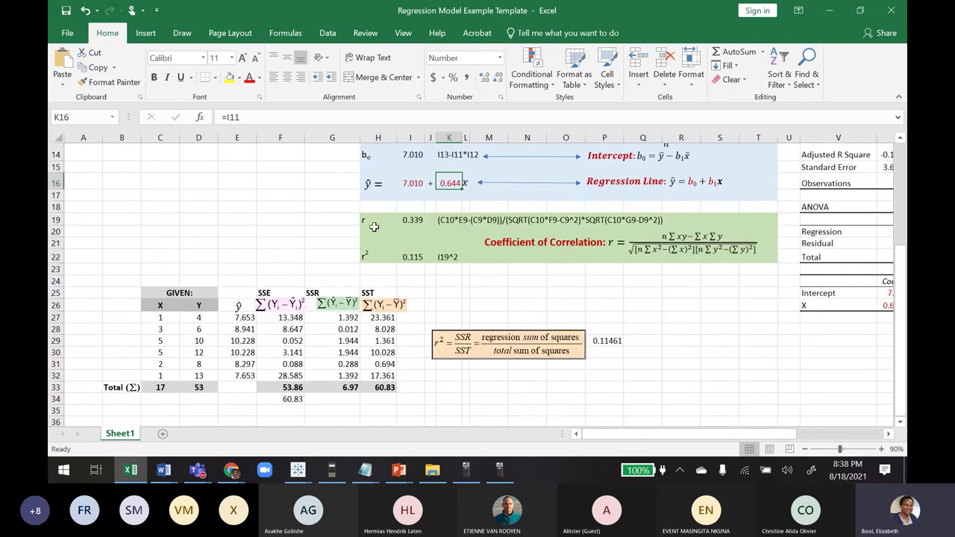
pyautogui.click(413, 221)
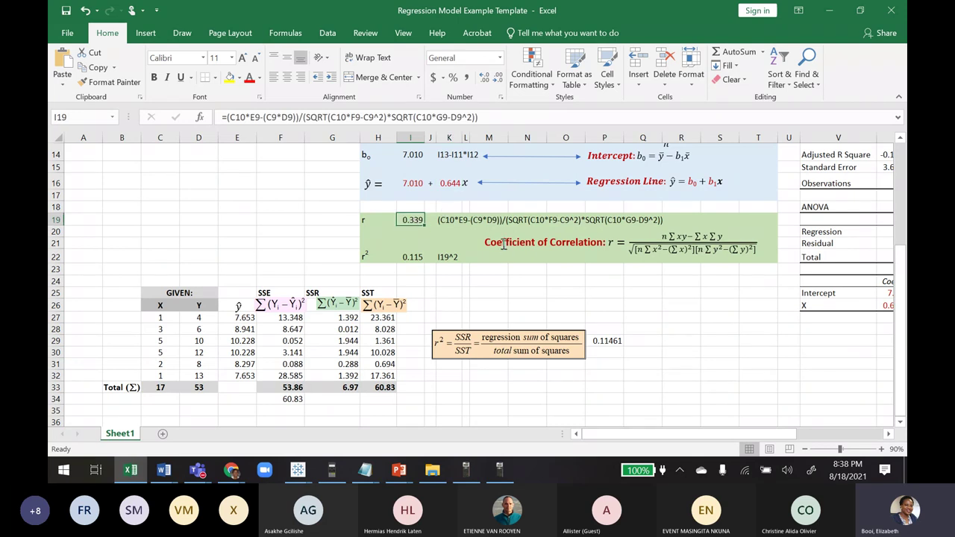
pyautogui.doubleClick(405, 219)
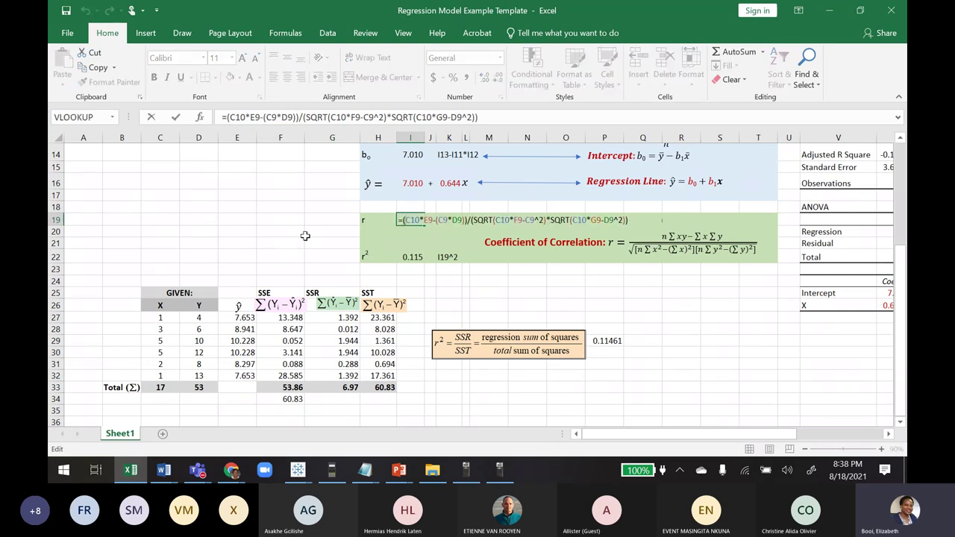
pyautogui.press('Return')
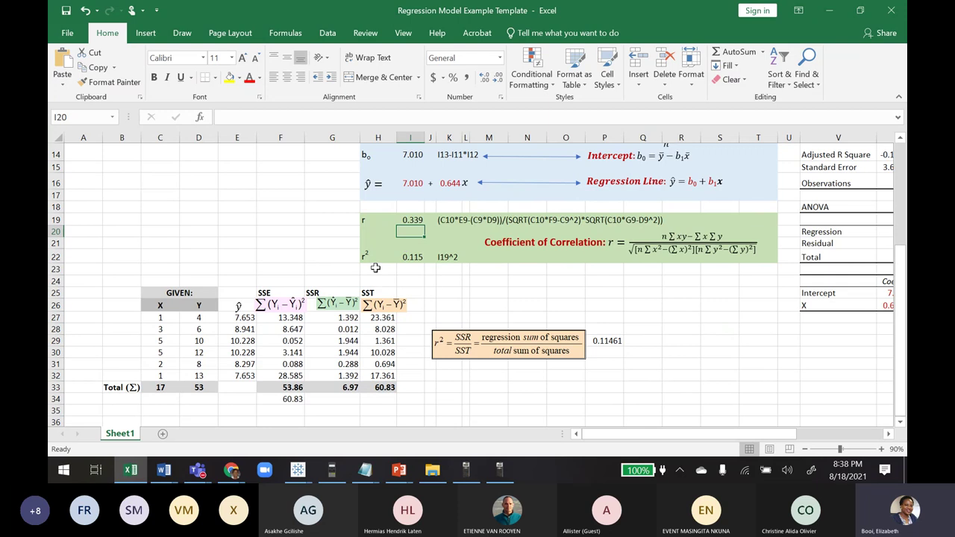
pyautogui.doubleClick(413, 257)
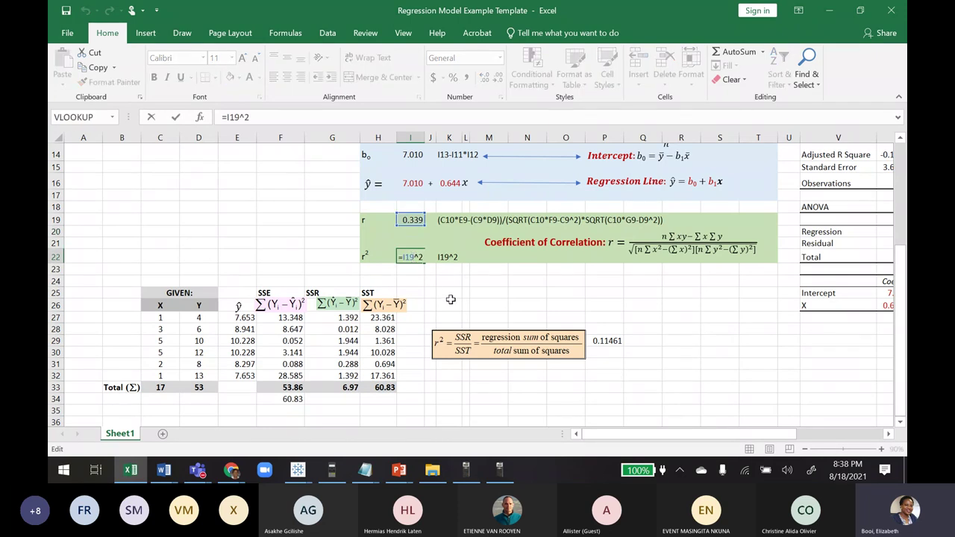
pyautogui.press('Return')
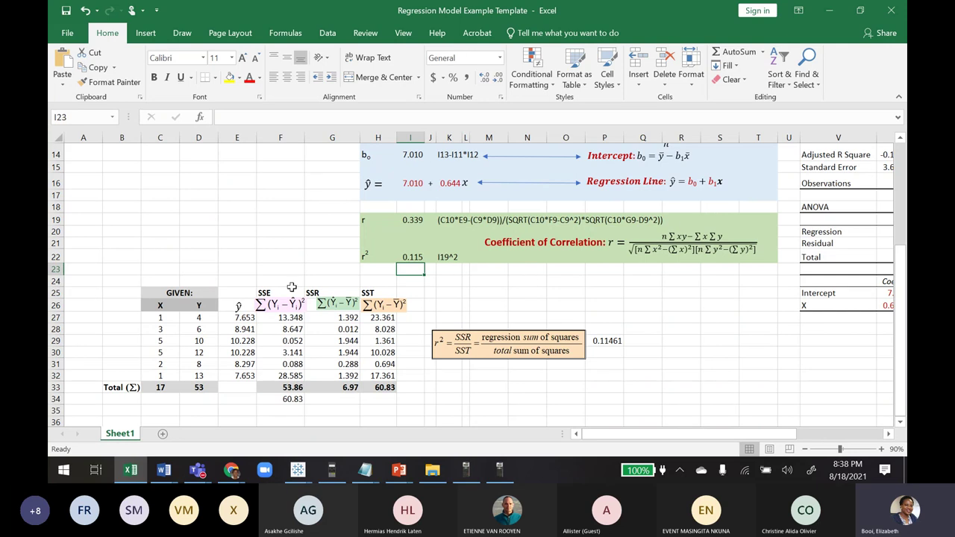
# Review the ŷ column and given X and Y values in the SSE, SSR and SST table
pyautogui.moveTo(903, 284); pyautogui.dragTo(906, 365)
pyautogui.click(230, 306)
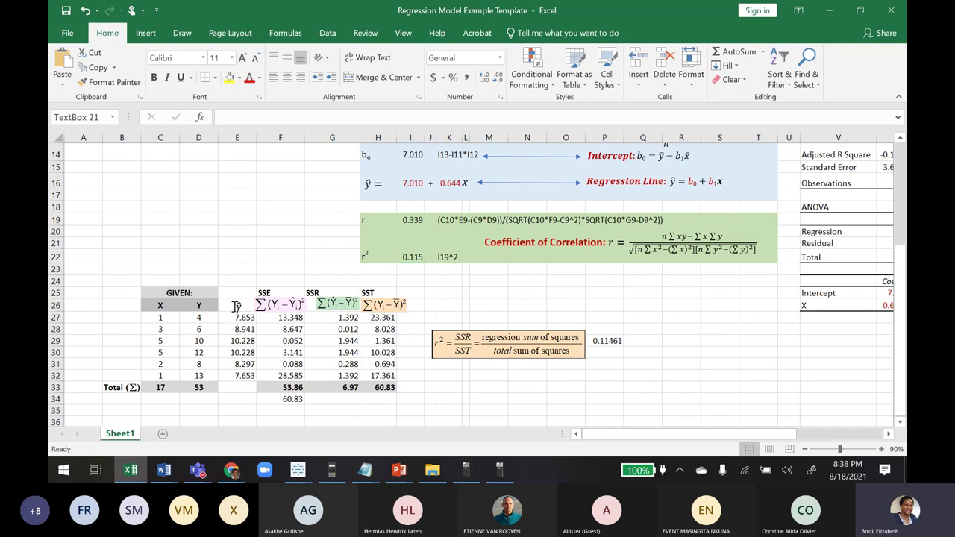
pyautogui.click(164, 176)
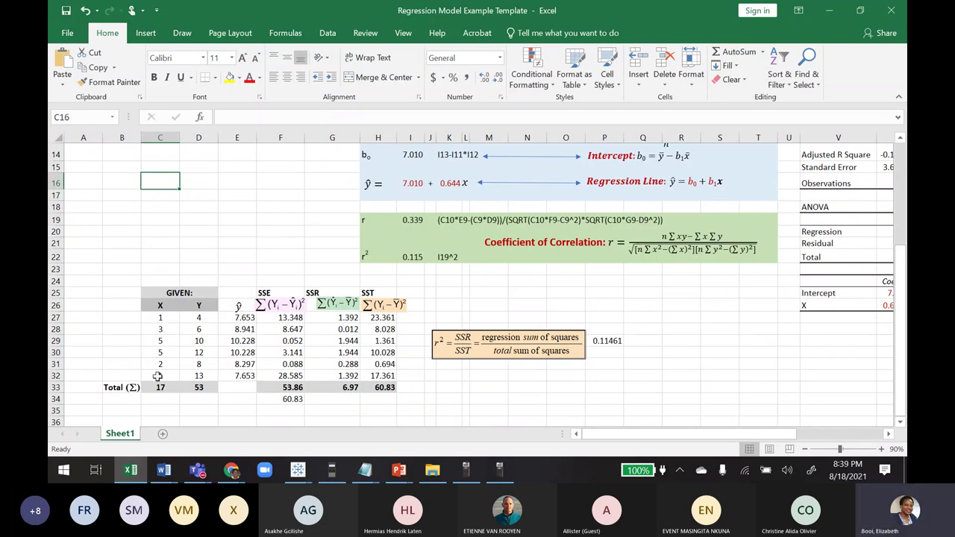
# Inspect the ŷ formulas in E27 and E29 to see how they combine the fixed intercept and slope with each row's X value
pyautogui.doubleClick(237, 317)
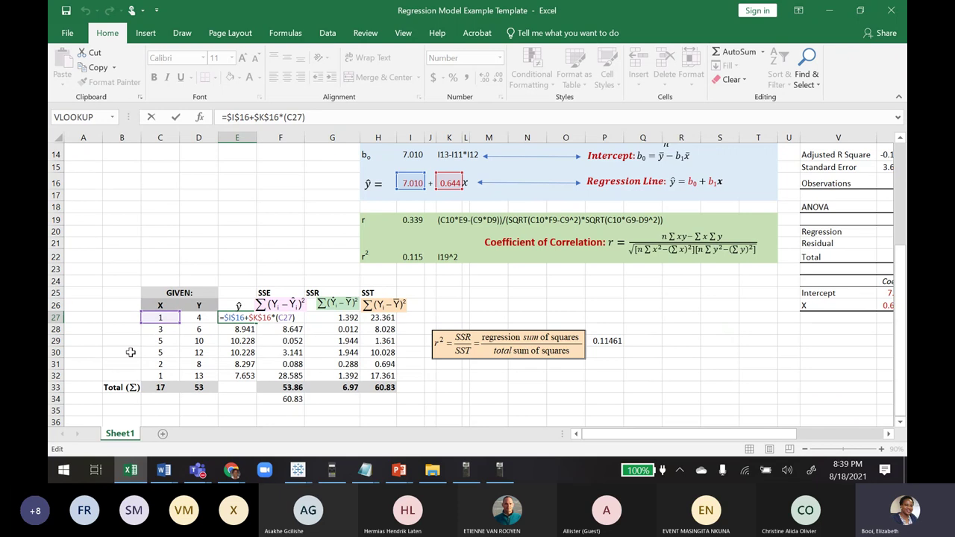
pyautogui.press('Return')
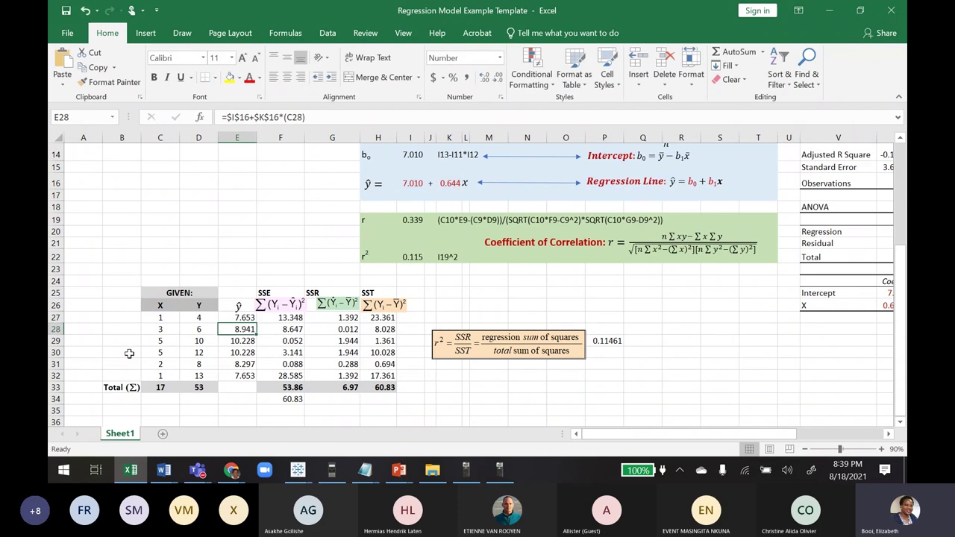
pyautogui.click(240, 308)
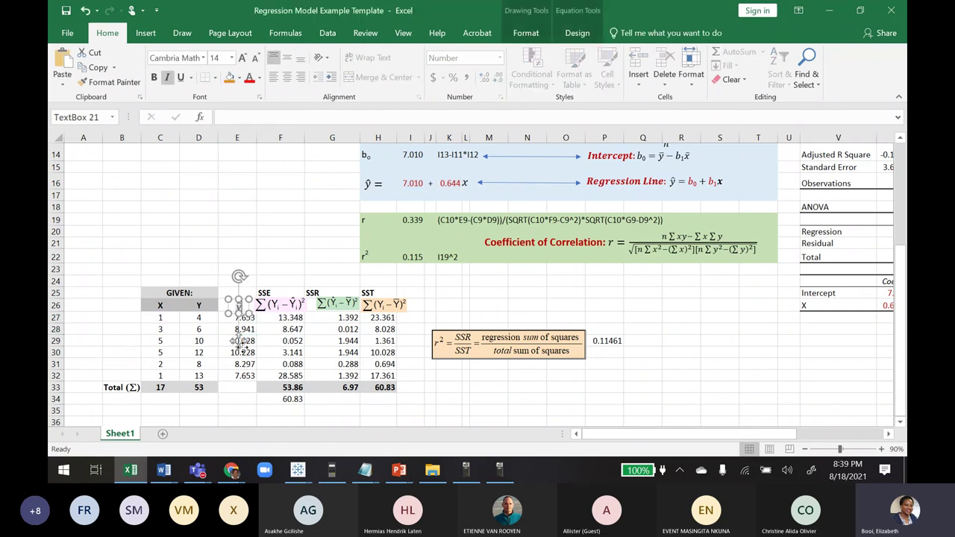
pyautogui.click(238, 317)
pyautogui.click(234, 341)
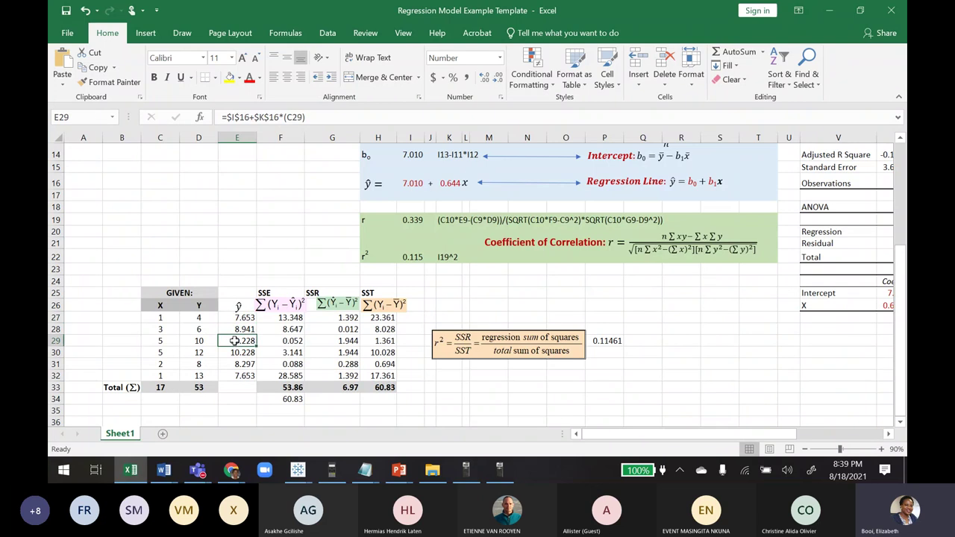
pyautogui.doubleClick(234, 341)
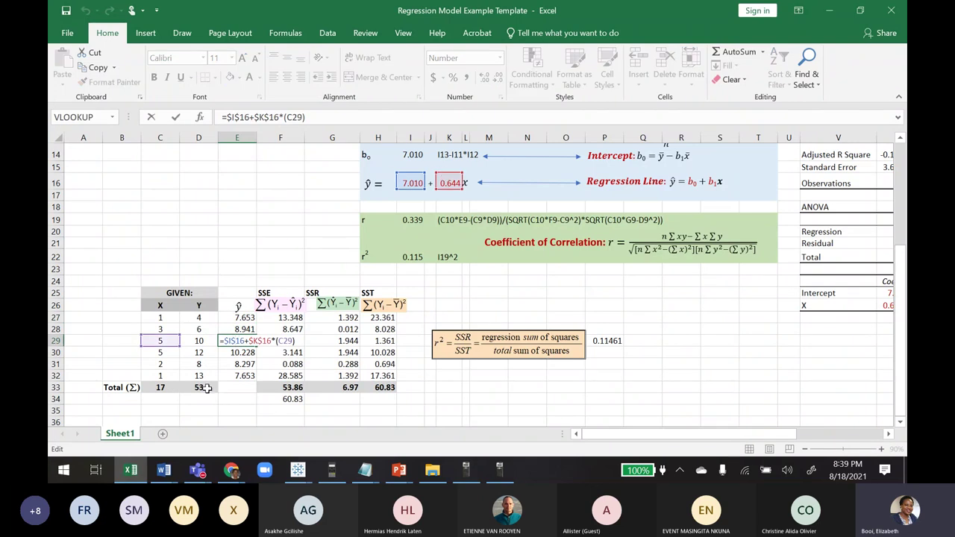
pyautogui.press('Return')
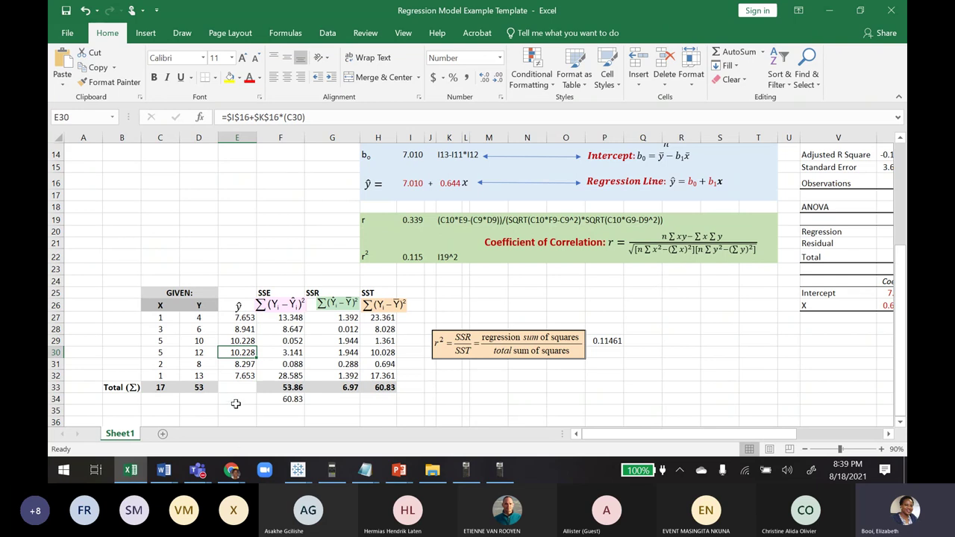
# Enter a new X value of 4 in C35 and copy the ŷ formula from E32 into E35 to predict its Y
pyautogui.click(158, 412)
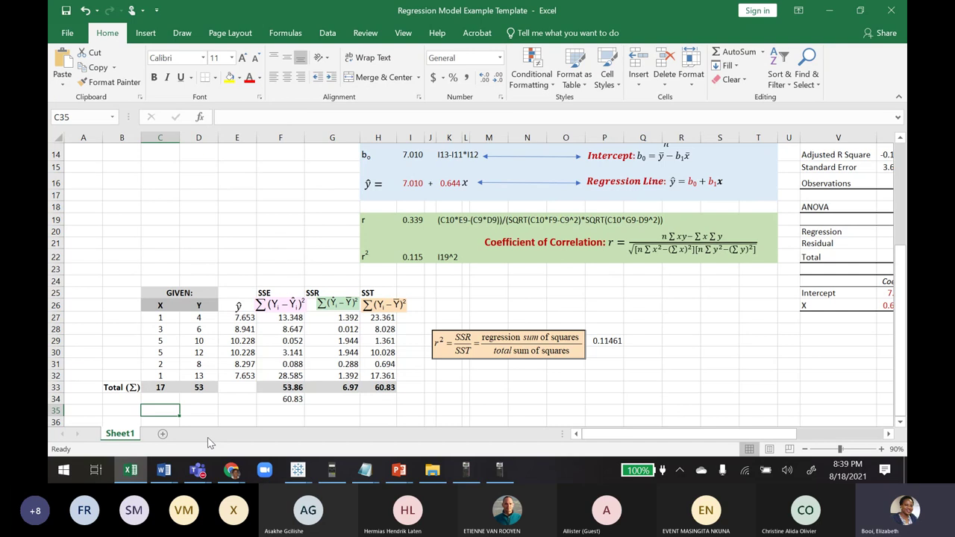
pyautogui.write('4')
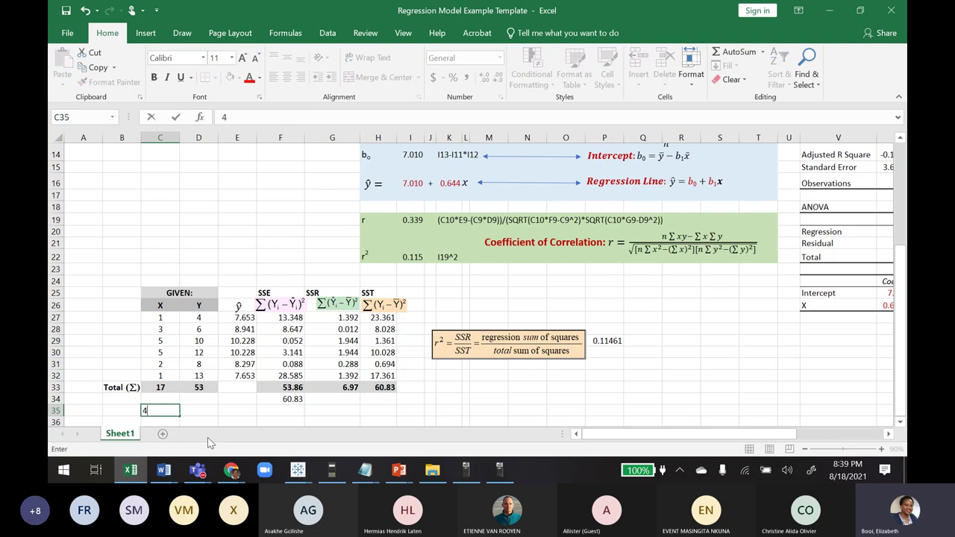
pyautogui.click(246, 375)
pyautogui.hotkey('ctrl', 'c')
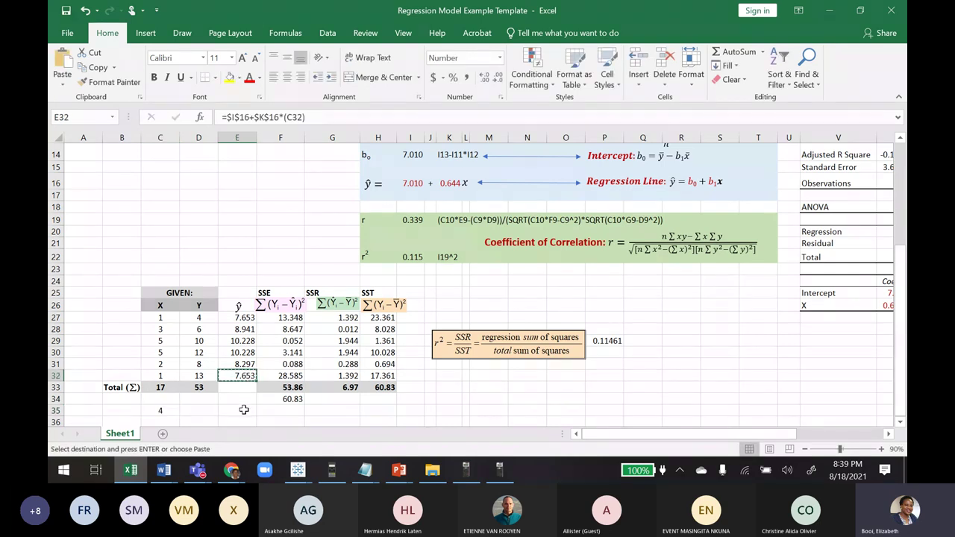
pyautogui.click(244, 410)
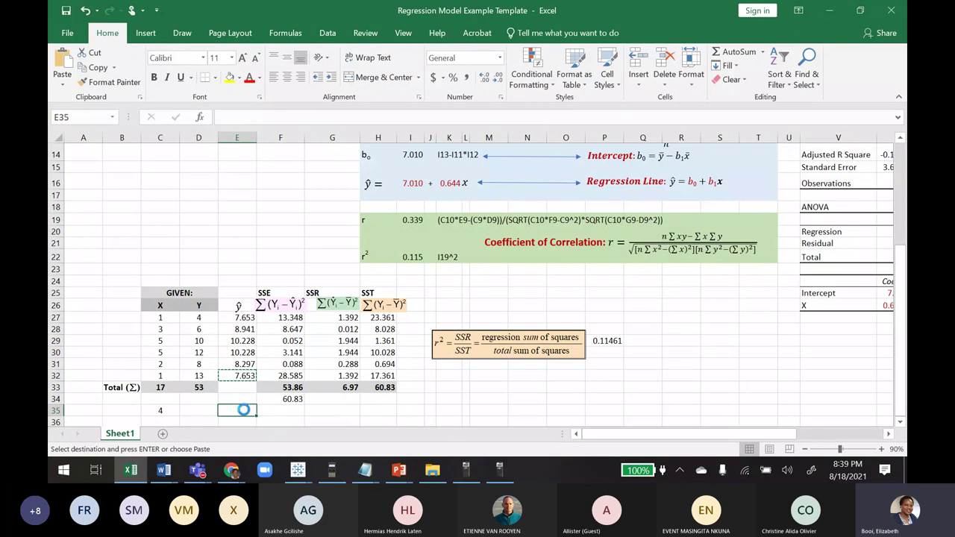
pyautogui.hotkey('ctrl', 'v')
pyautogui.click(350, 401)
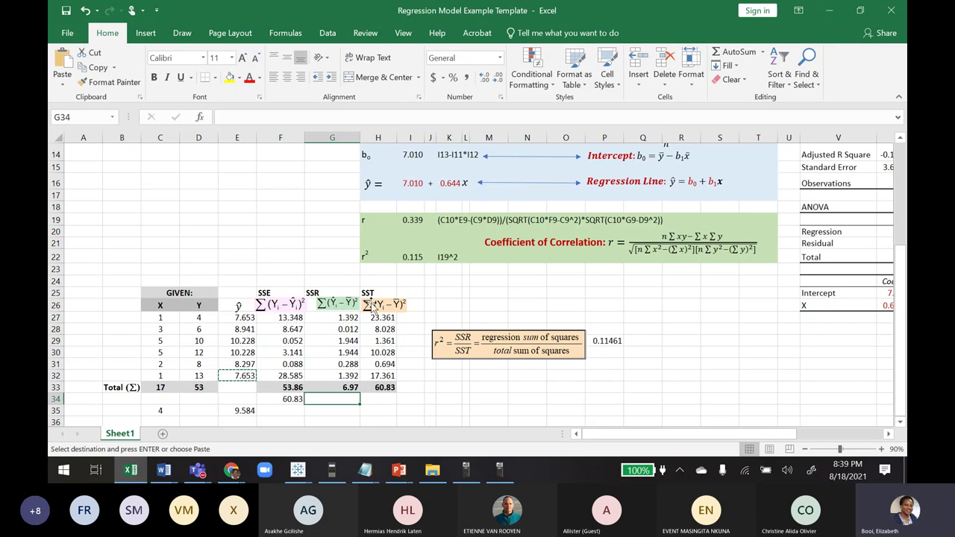
# Inspect the SSE squared-difference formula in F27 and the SSE total formula in F33
pyautogui.doubleClick(286, 317)
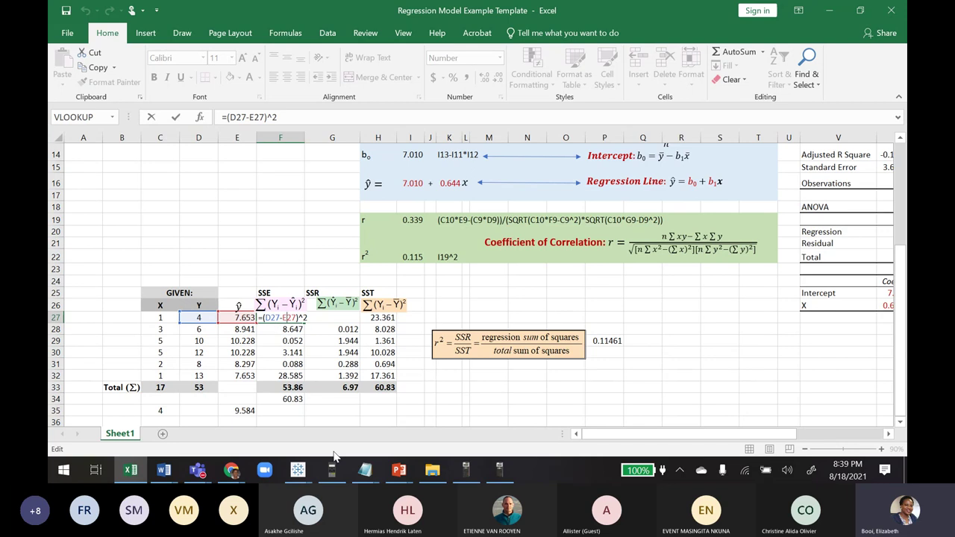
pyautogui.press('Return')
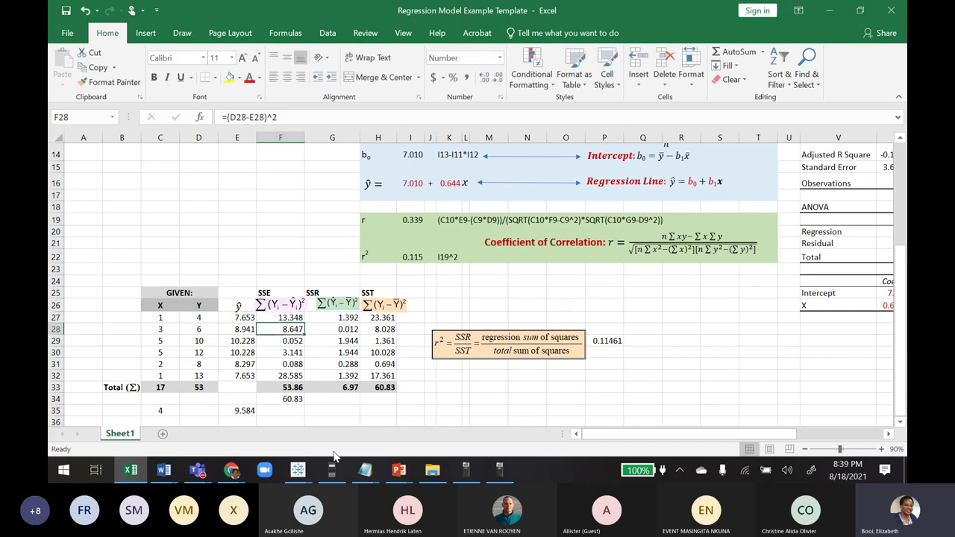
pyautogui.click(279, 387)
pyautogui.hotkey('alt', '=')
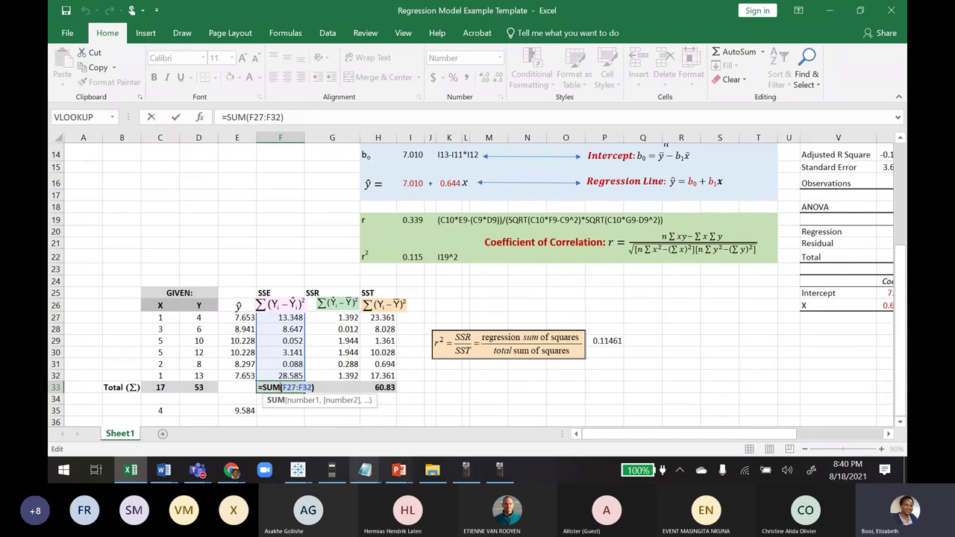
pyautogui.press('Return')
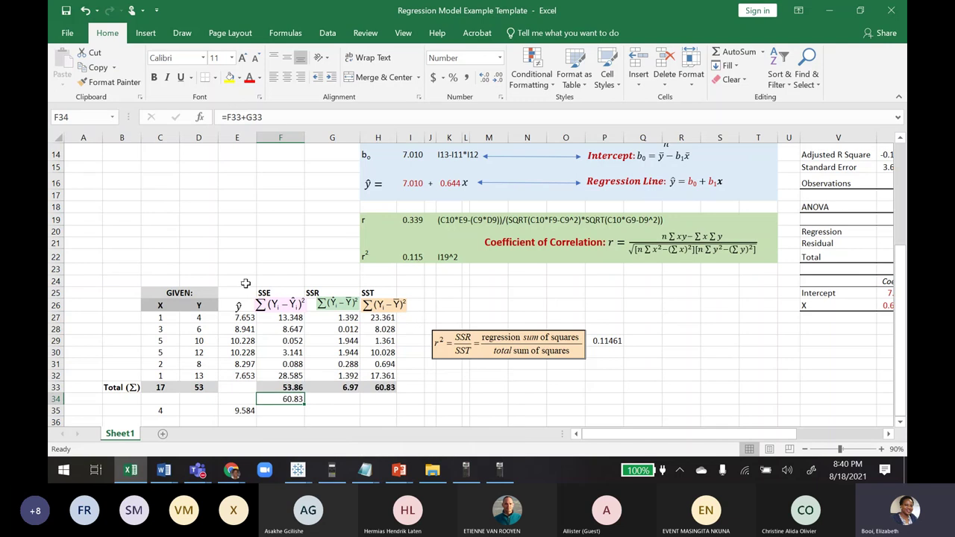
# Inspect the SSR formula in G27 and trace its absolute reference to the mean of y in I13
pyautogui.click(328, 329)
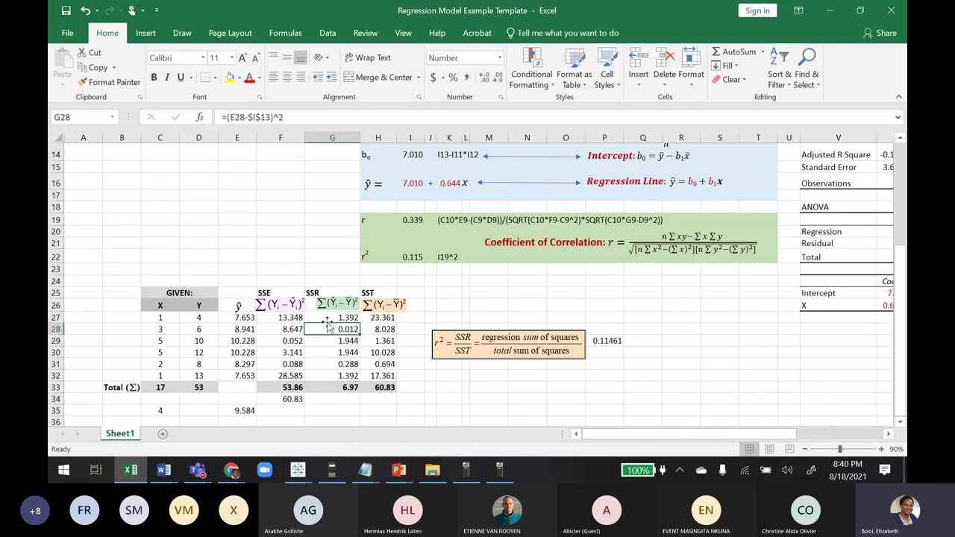
pyautogui.doubleClick(328, 318)
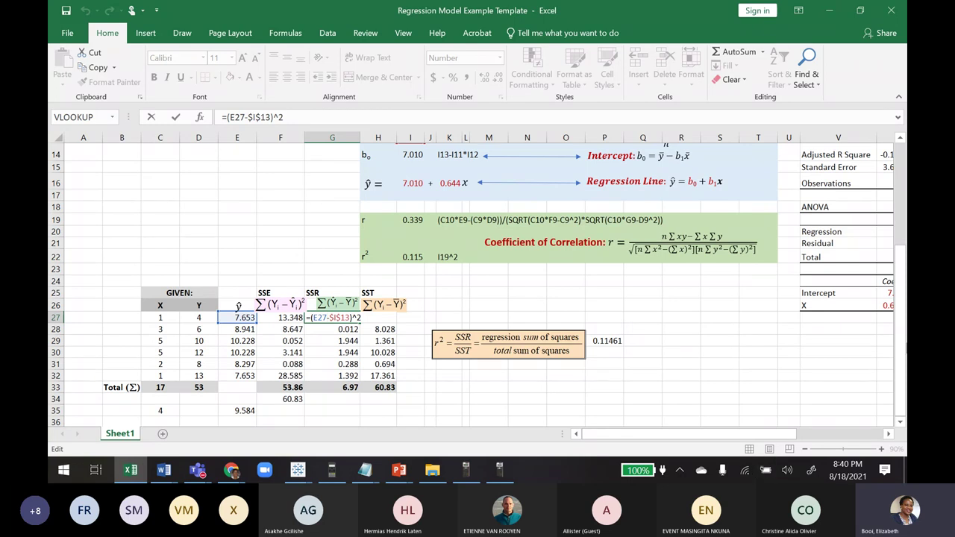
pyautogui.scroll(2, 739, 270)
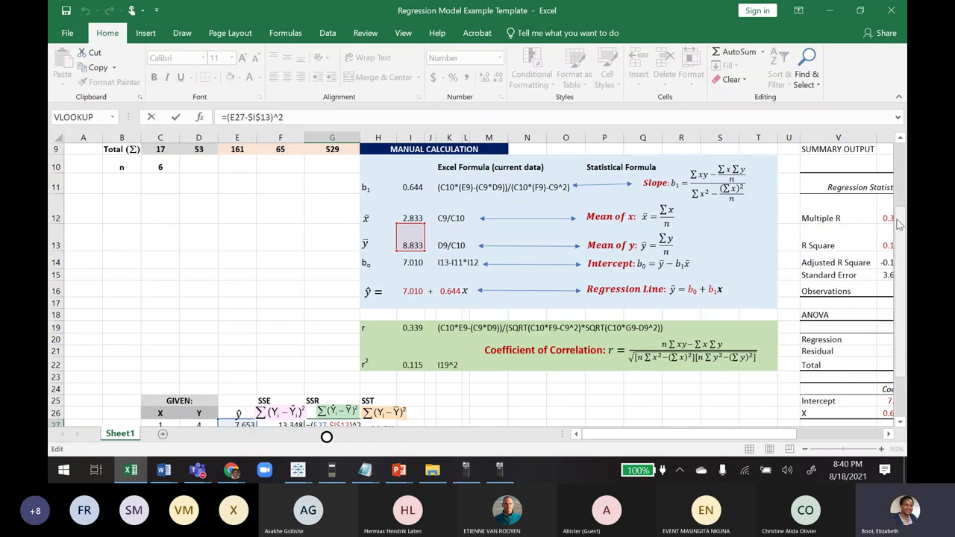
pyautogui.scroll(-2, 866, 233)
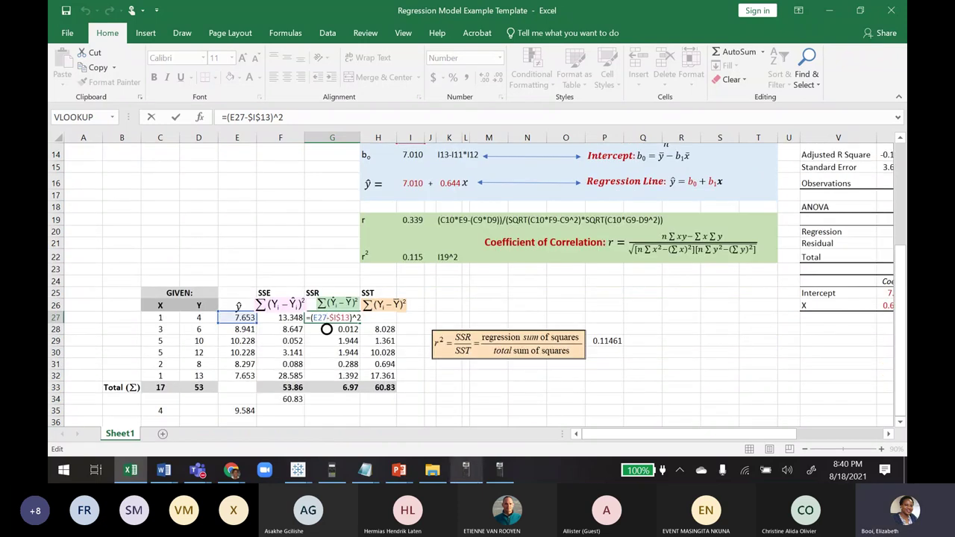
pyautogui.press('Return')
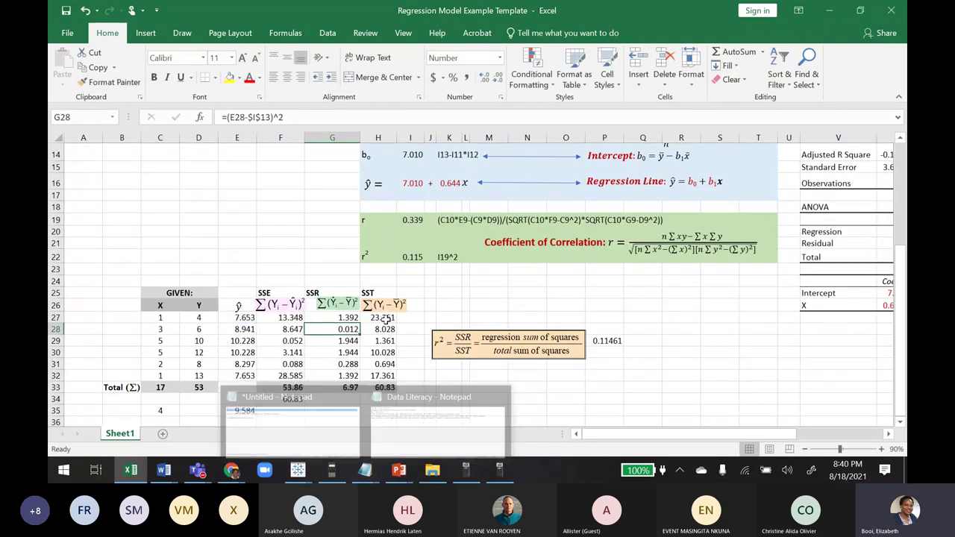
# Inspect the SST formula in H27, which squares the difference between each given Y and the mean of y
pyautogui.click(386, 318)
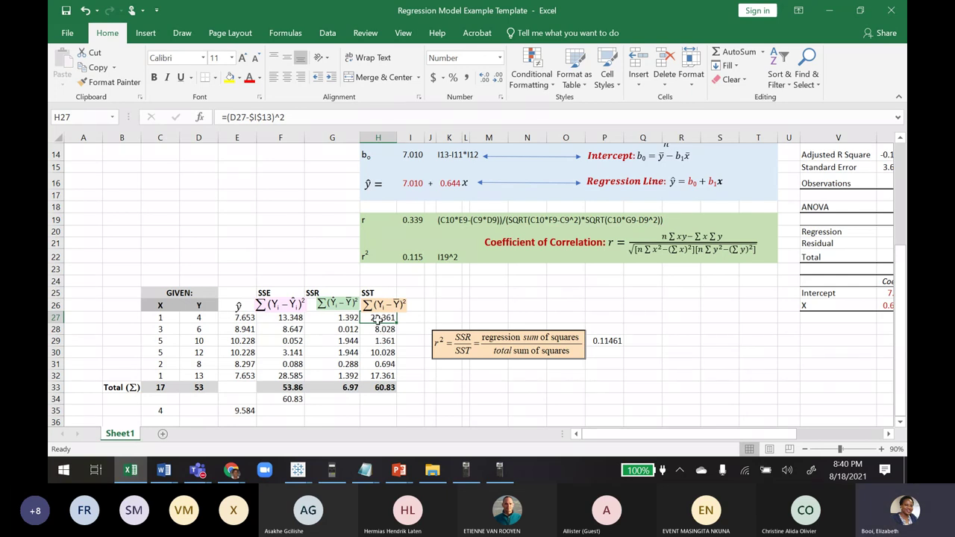
pyautogui.doubleClick(377, 317)
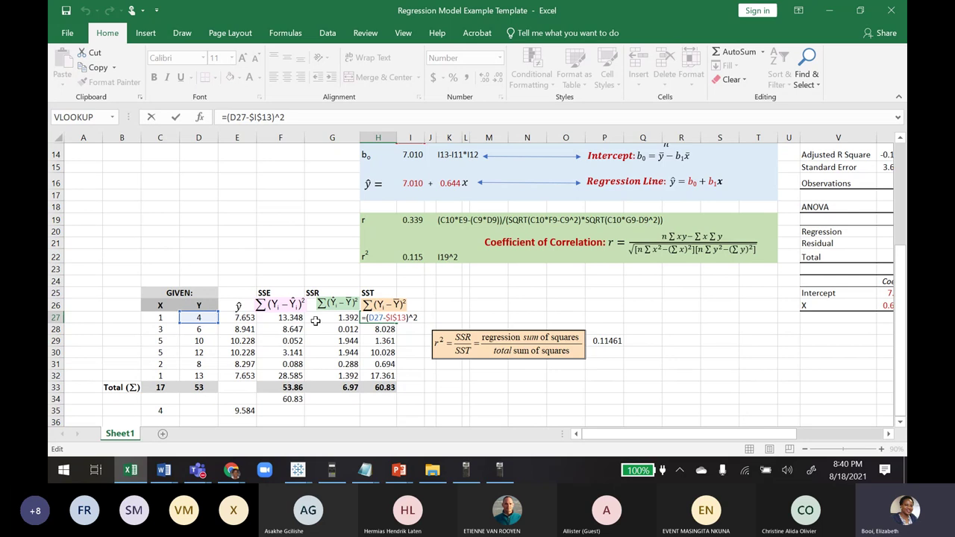
pyautogui.moveTo(901, 316)
pyautogui.mouseDown()
pyautogui.moveTo(901, 303)
pyautogui.moveTo(902, 321)
pyautogui.mouseUp()
pyautogui.press('Return')
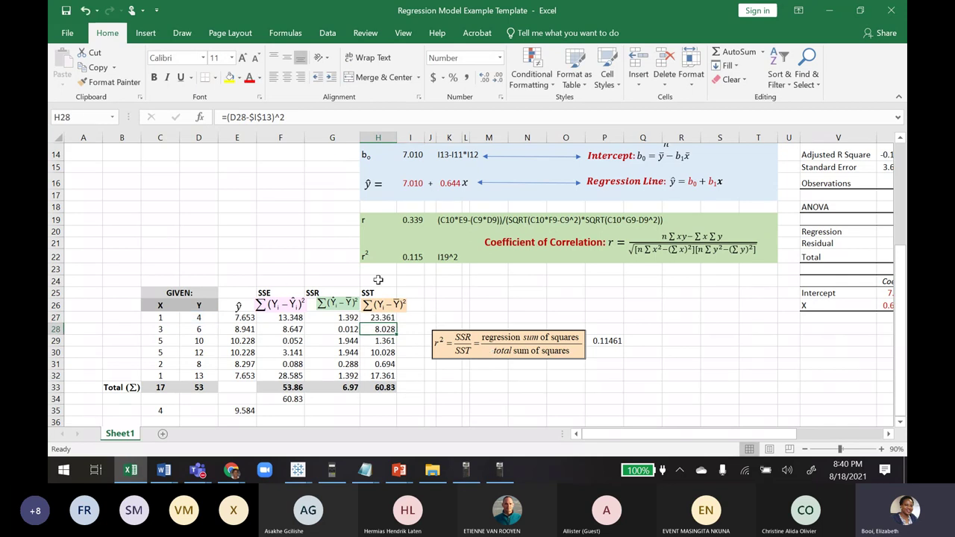
# Check the F34 formula that adds the SSE and SSR totals against the SST total in H33
pyautogui.click(454, 349)
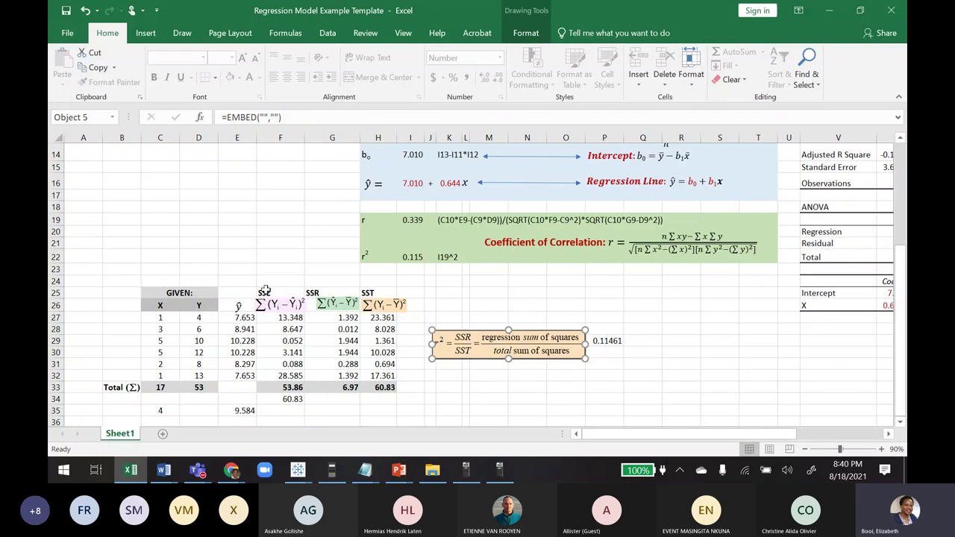
pyautogui.click(289, 401)
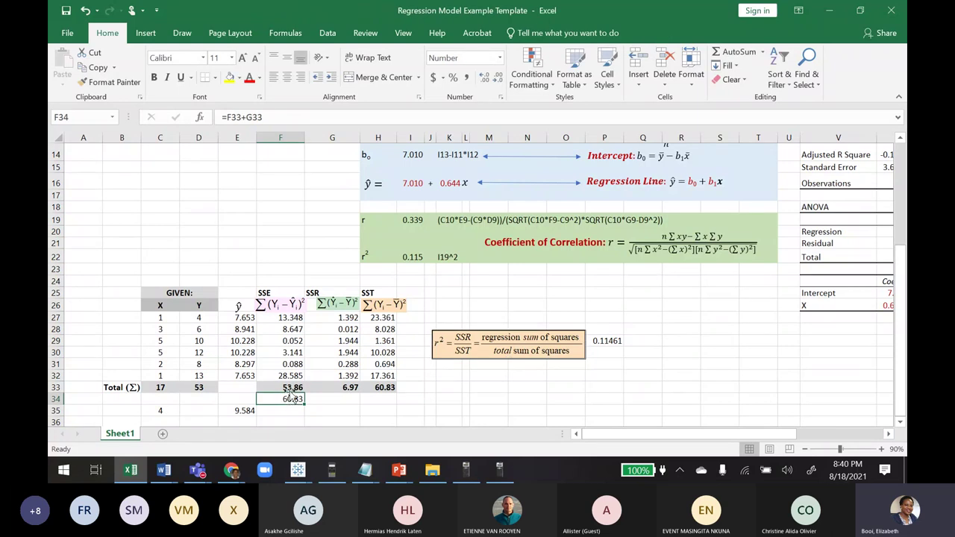
pyautogui.click(282, 388)
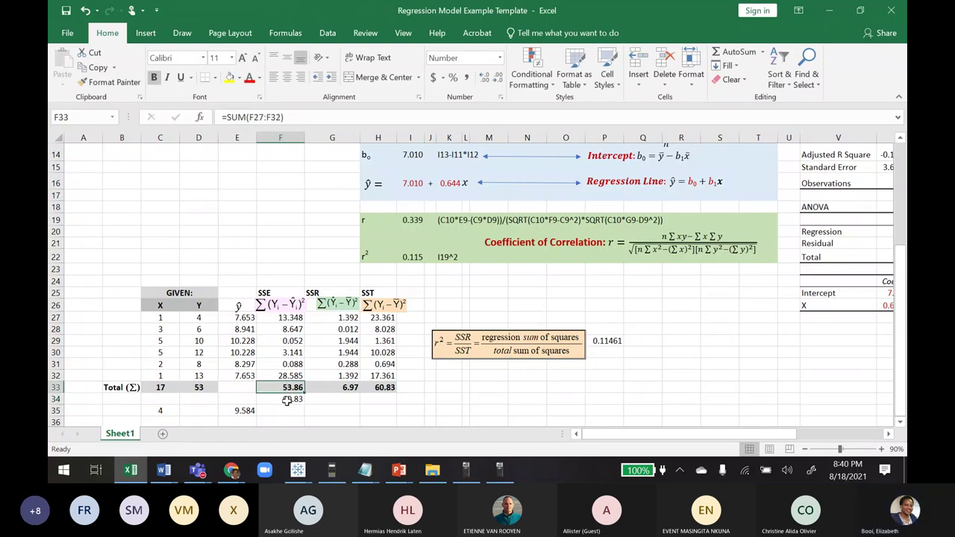
pyautogui.doubleClick(280, 398)
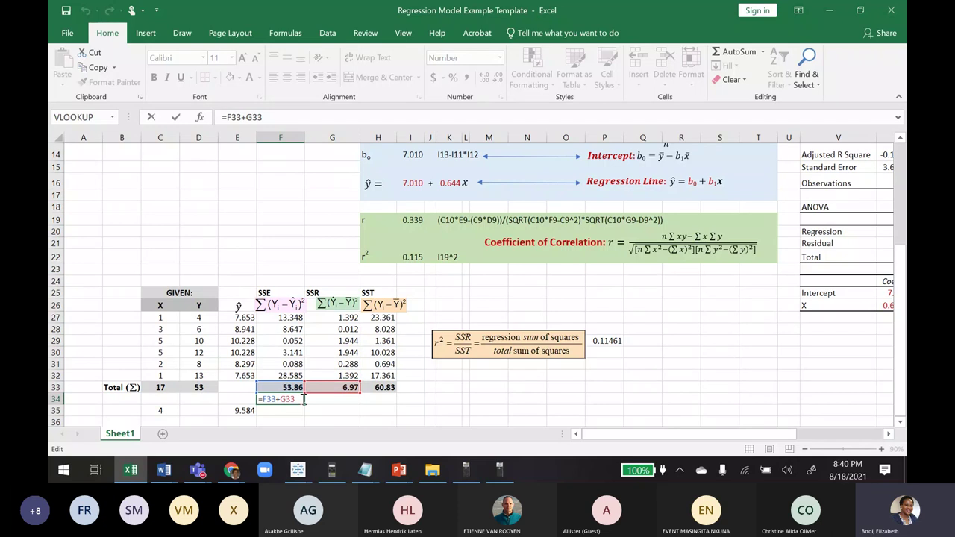
pyautogui.press('Return')
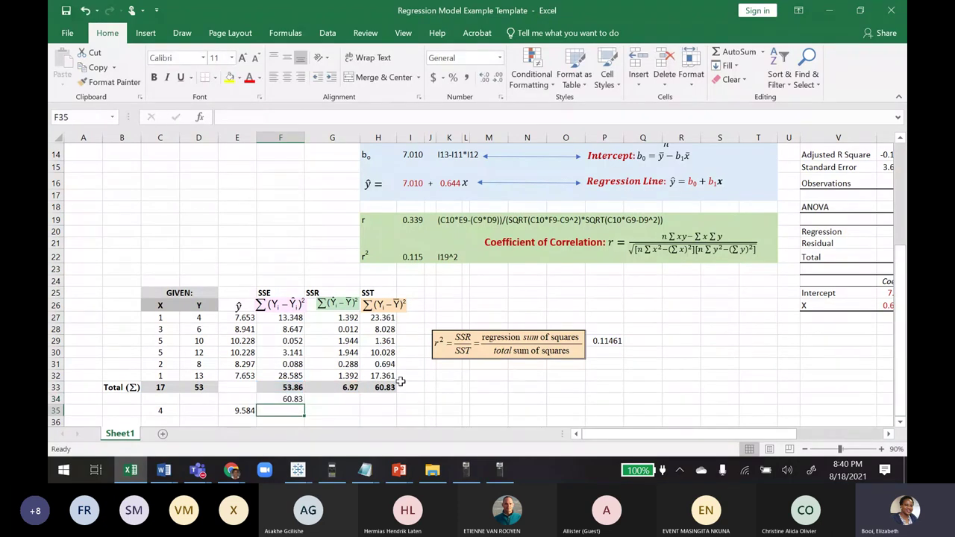
pyautogui.click(377, 389)
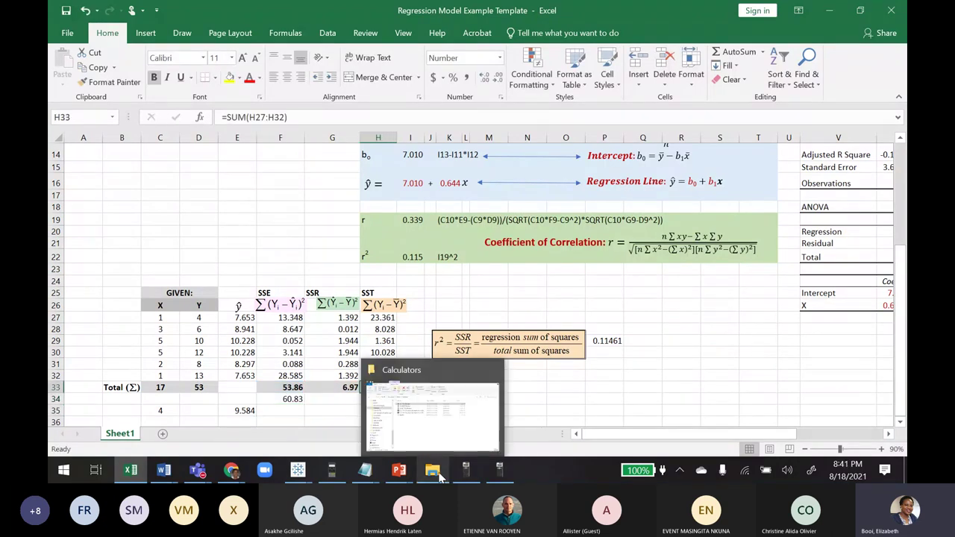
pyautogui.click(670, 402)
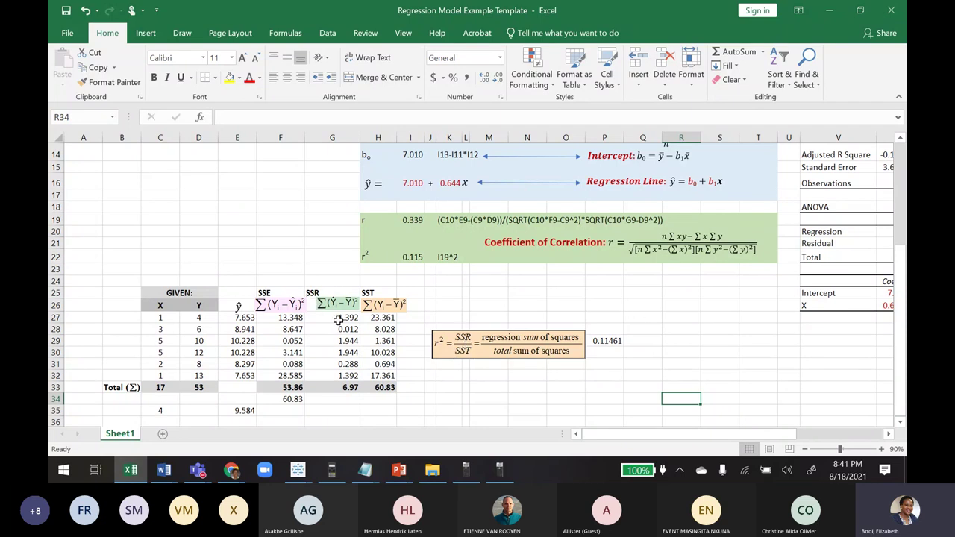
# Inspect the SSR/SST formula for r² in P29 and compare its result with the r² in I22
pyautogui.doubleClick(602, 341)
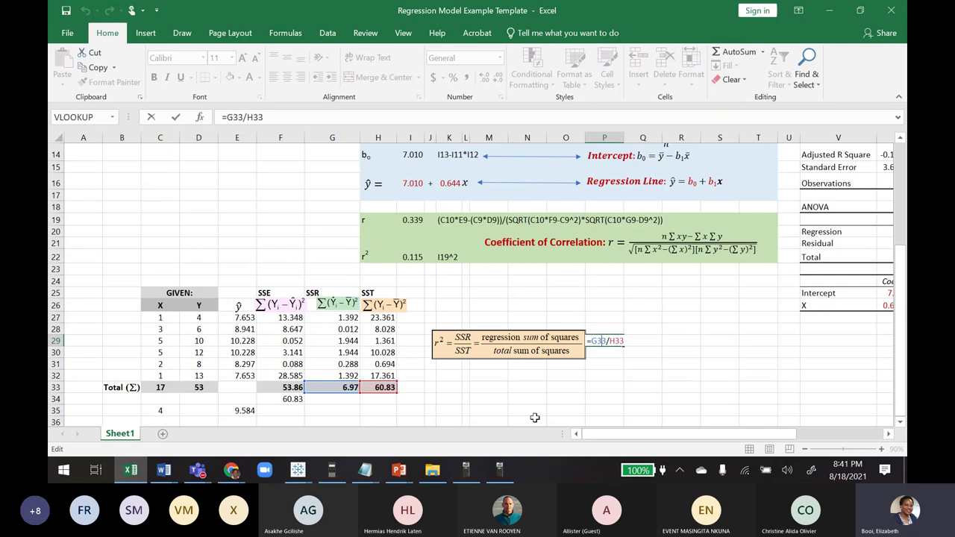
pyautogui.press('Return')
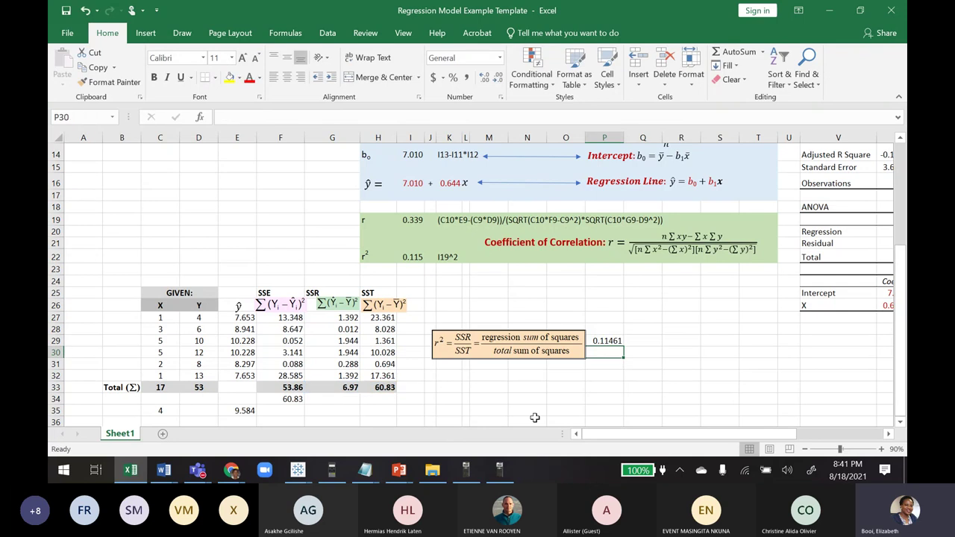
pyautogui.click(610, 341)
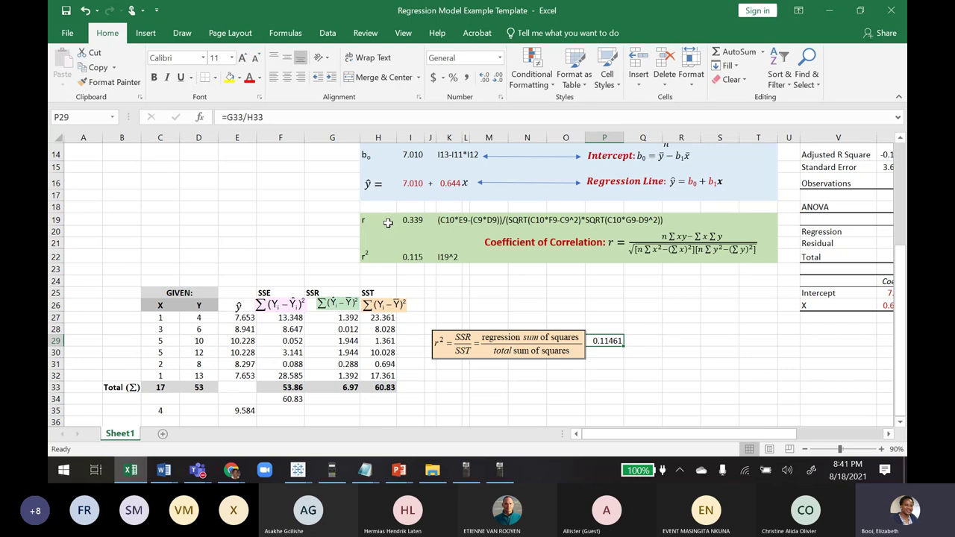
pyautogui.click(403, 258)
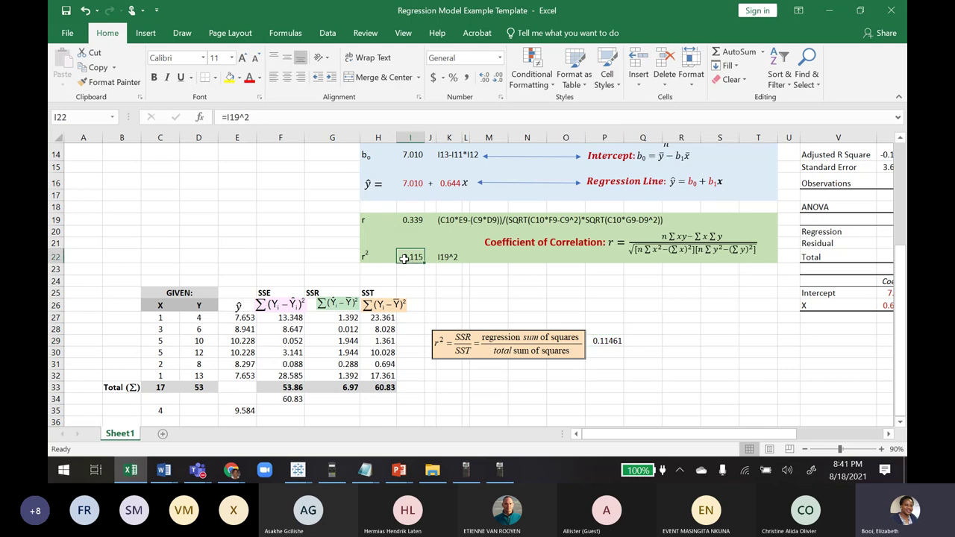
pyautogui.click(603, 342)
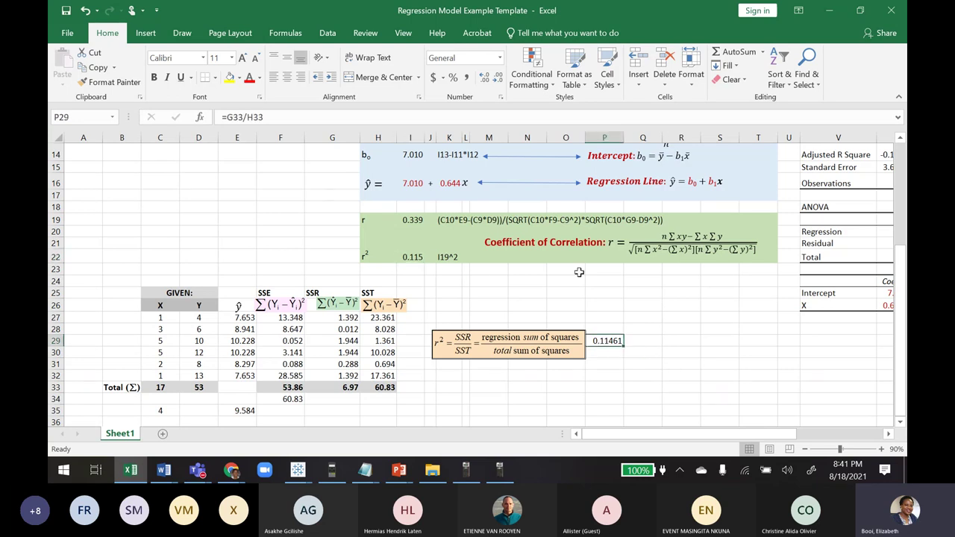
# Reduce the displayed decimals of the r² result in P29 to three places
pyautogui.click(498, 79)
pyautogui.click(498, 77)
# Compare Multiple R in W12 and R Square in W13 of the Excel output with the manual r in I19 and r² in I22
pyautogui.moveTo(745, 434); pyautogui.dragTo(840, 440)
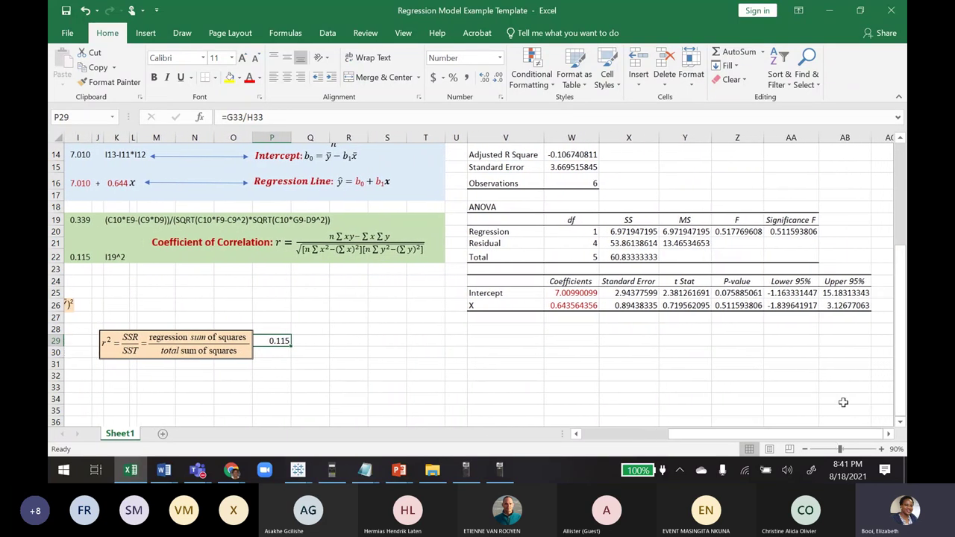
pyautogui.moveTo(898, 374); pyautogui.dragTo(898, 348)
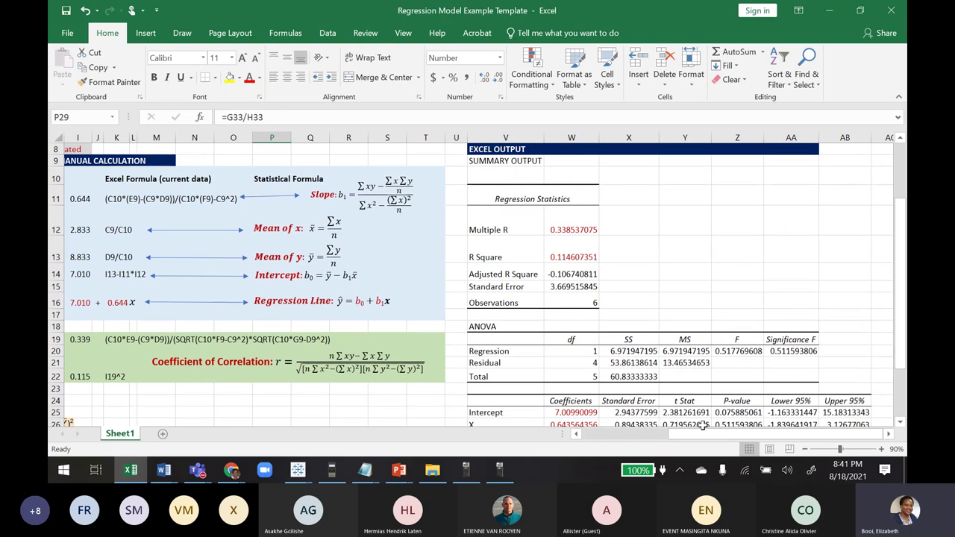
pyautogui.moveTo(667, 441); pyautogui.dragTo(643, 437)
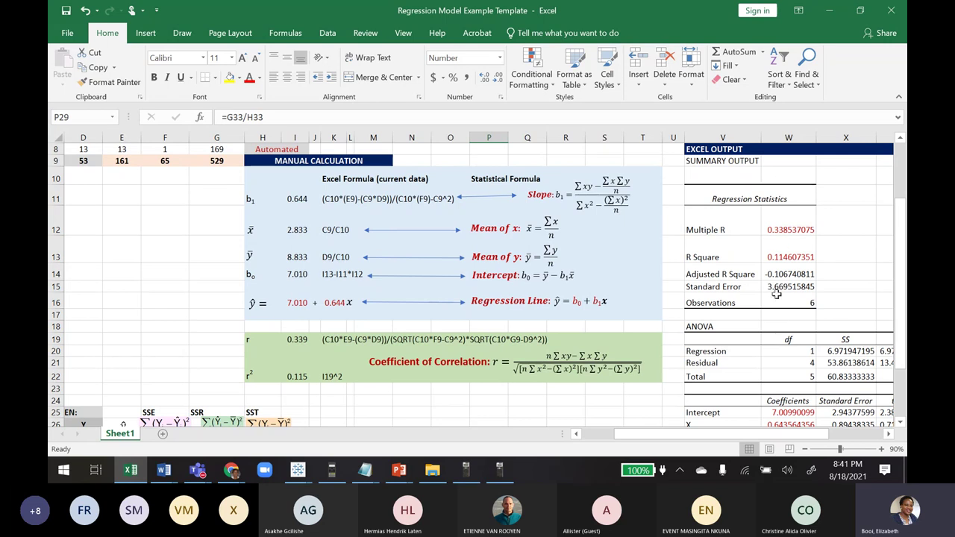
pyautogui.click(791, 225)
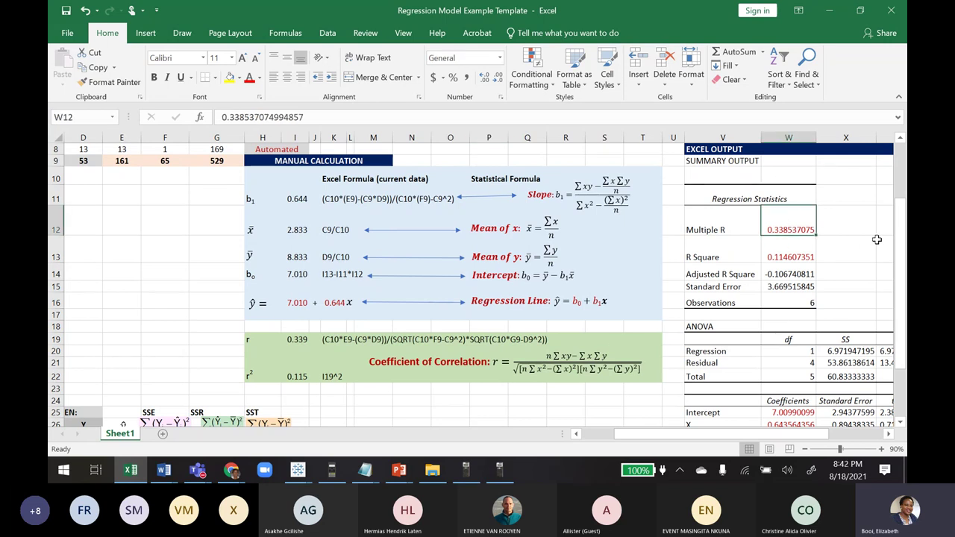
pyautogui.click(296, 341)
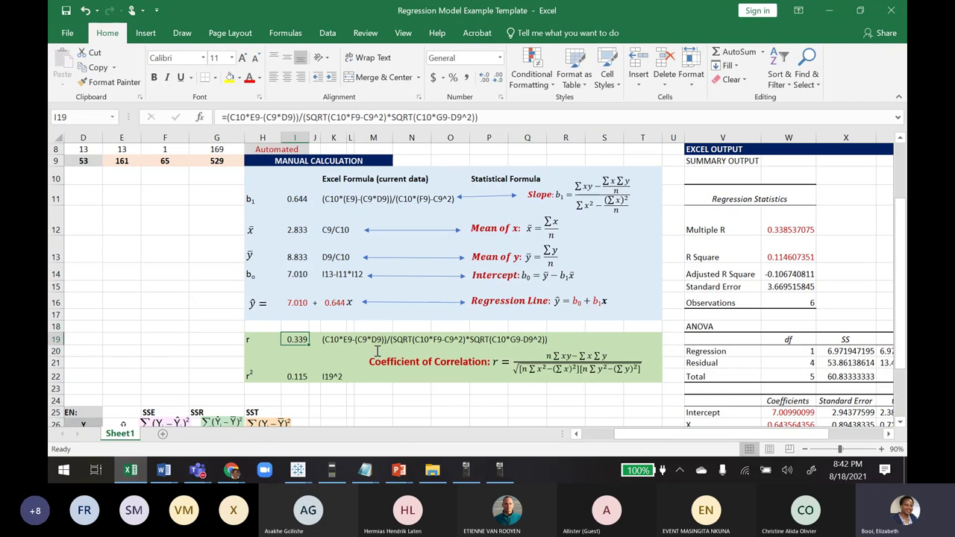
pyautogui.click(781, 226)
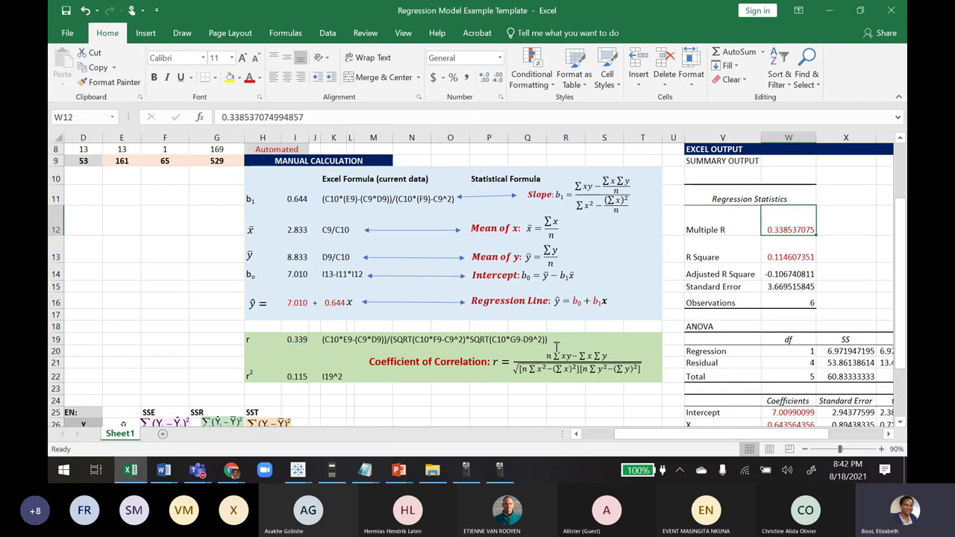
pyautogui.click(297, 377)
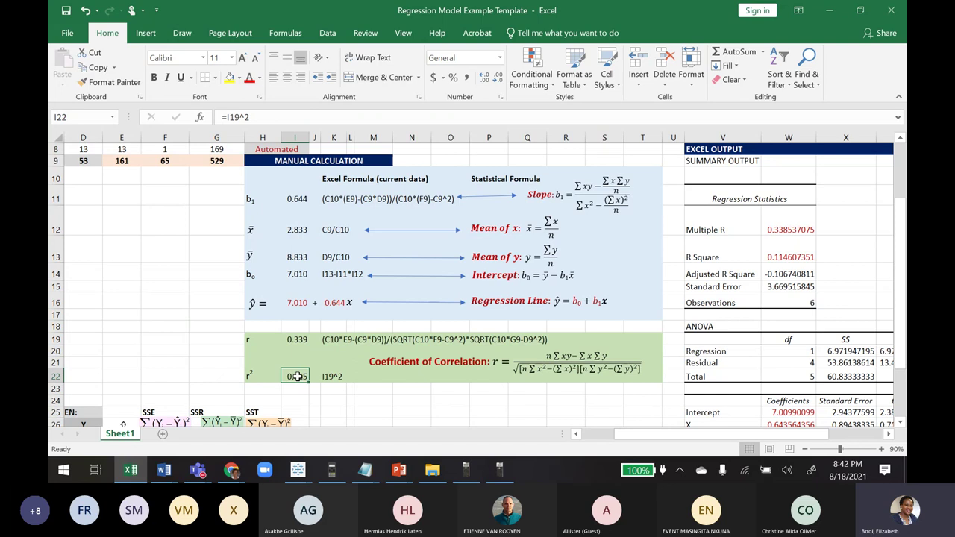
pyautogui.click(791, 255)
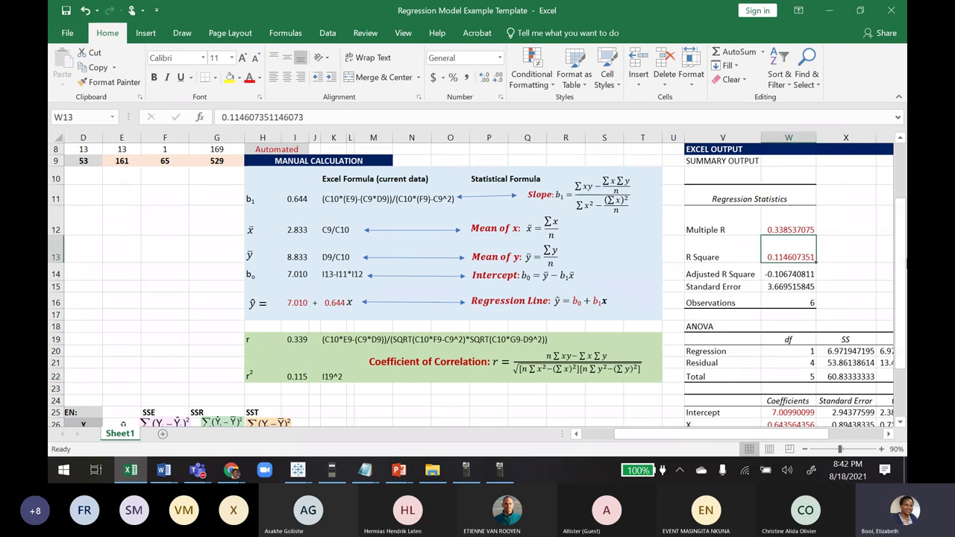
# Compare the Intercept and X coefficients in W25 and W26 with the manually calculated regression line in row 16
pyautogui.moveTo(902, 270); pyautogui.dragTo(904, 316)
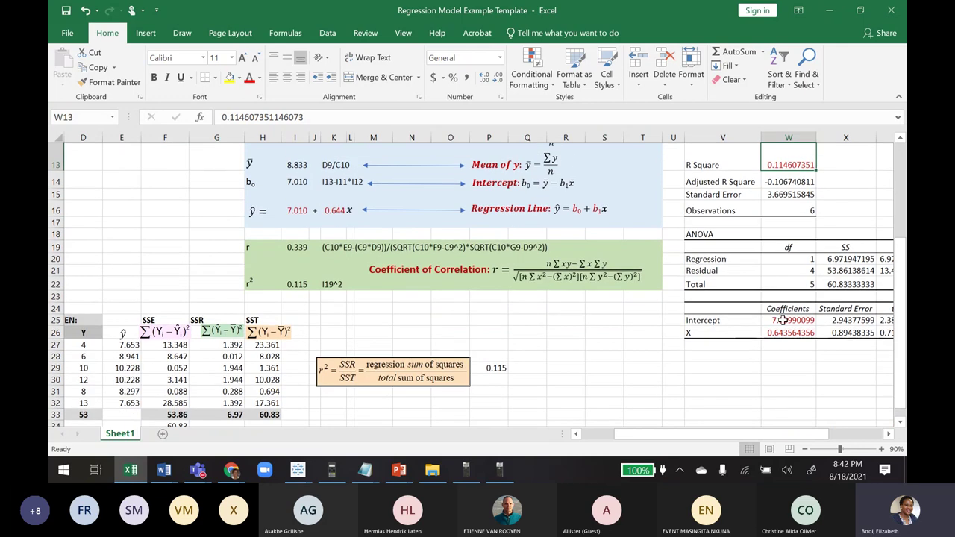
pyautogui.click(782, 320)
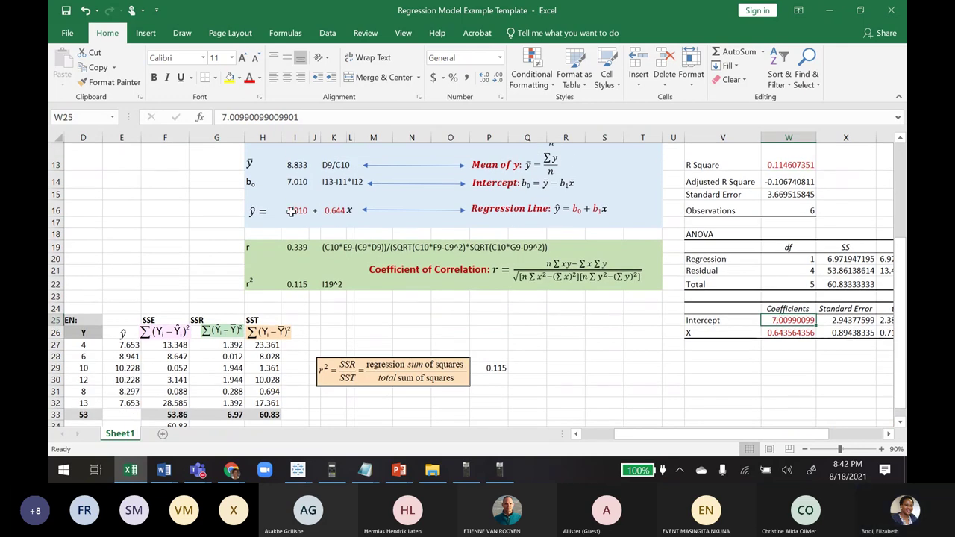
pyautogui.click(293, 210)
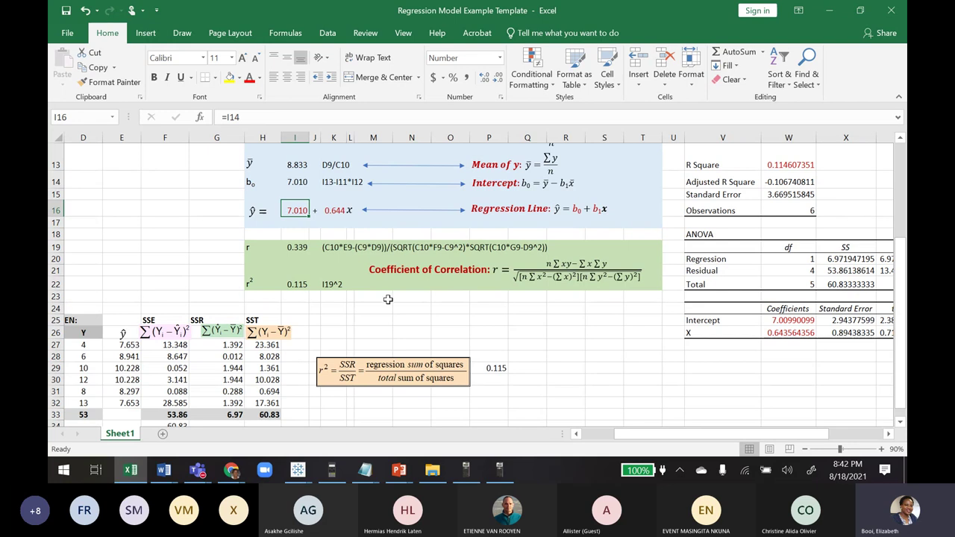
pyautogui.click(792, 320)
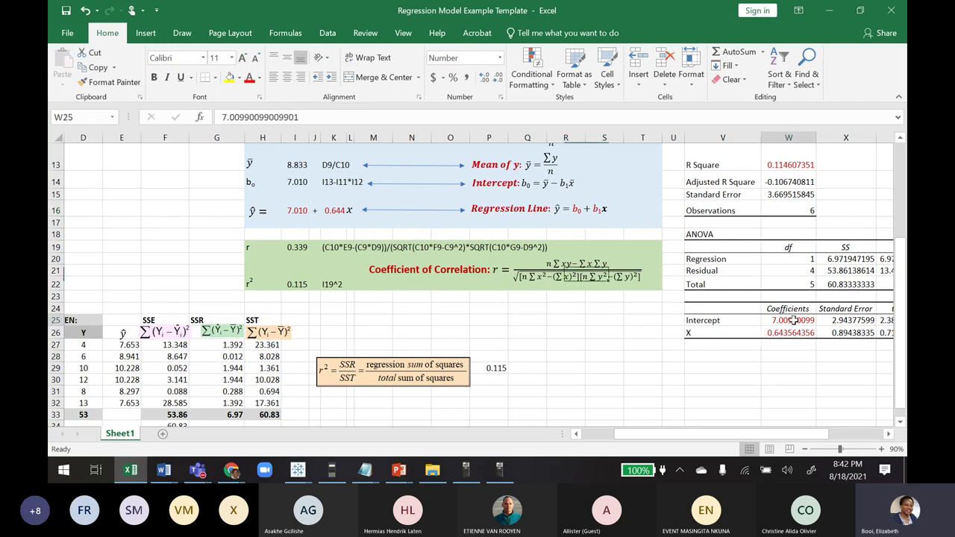
pyautogui.click(786, 333)
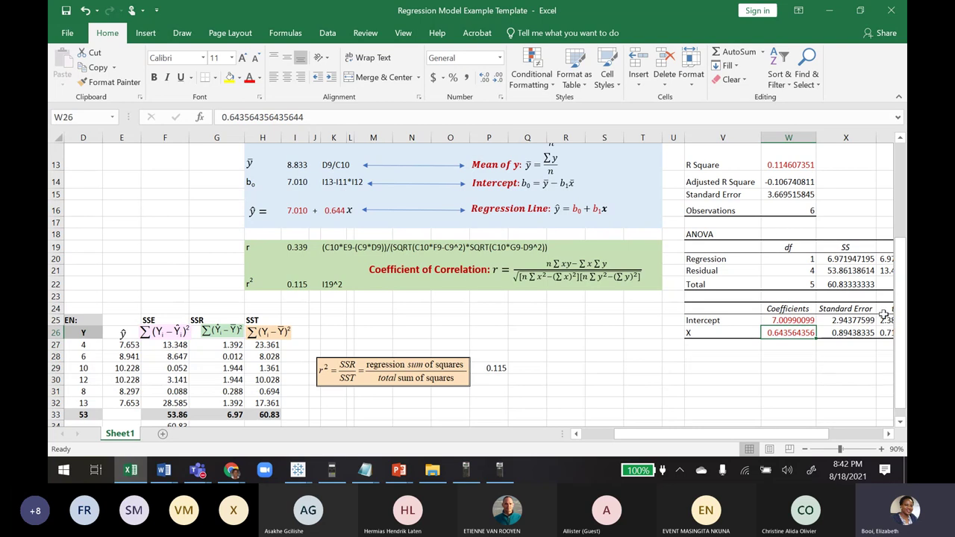
# Open the Regression tool from the Data Analysis tools
pyautogui.moveTo(900, 337); pyautogui.dragTo(901, 217)
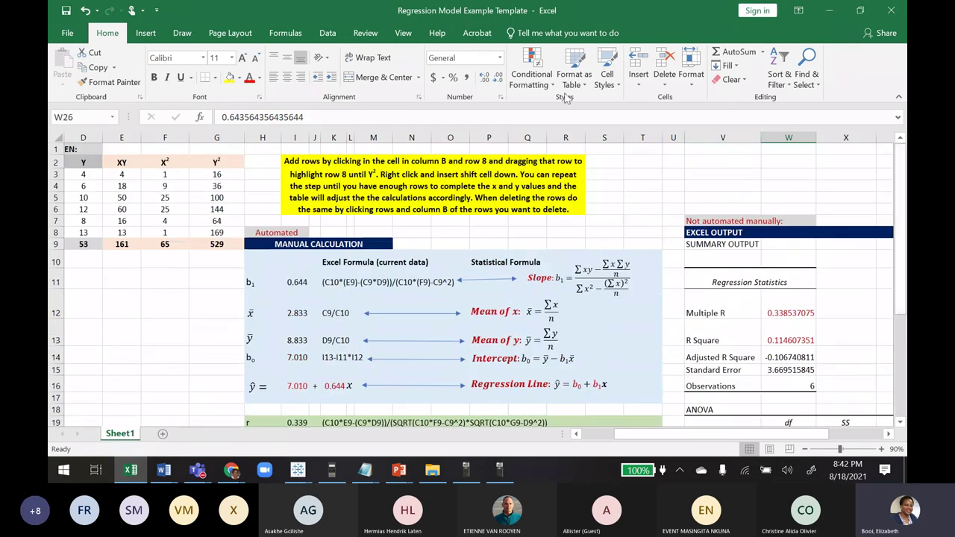
pyautogui.click(327, 33)
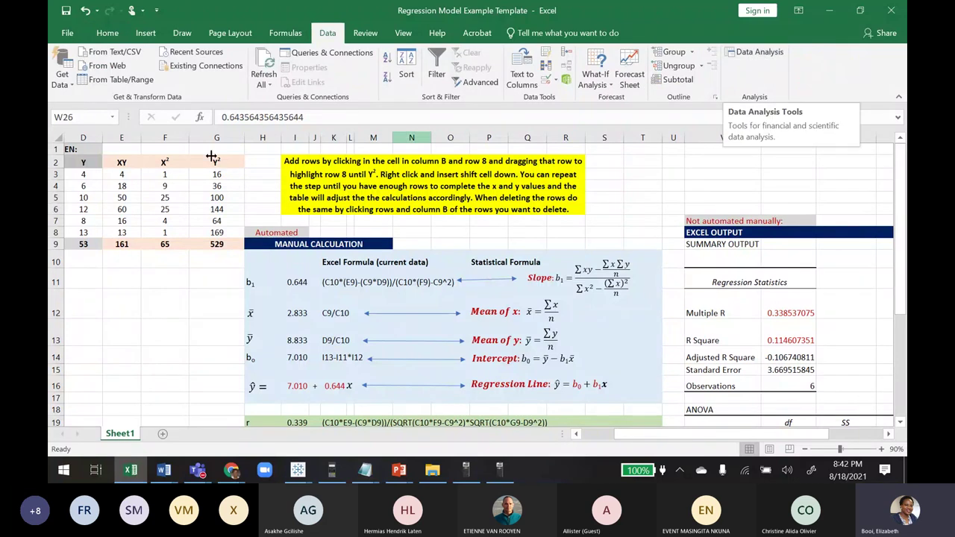
pyautogui.moveTo(625, 441); pyautogui.dragTo(580, 438)
pyautogui.click(758, 52)
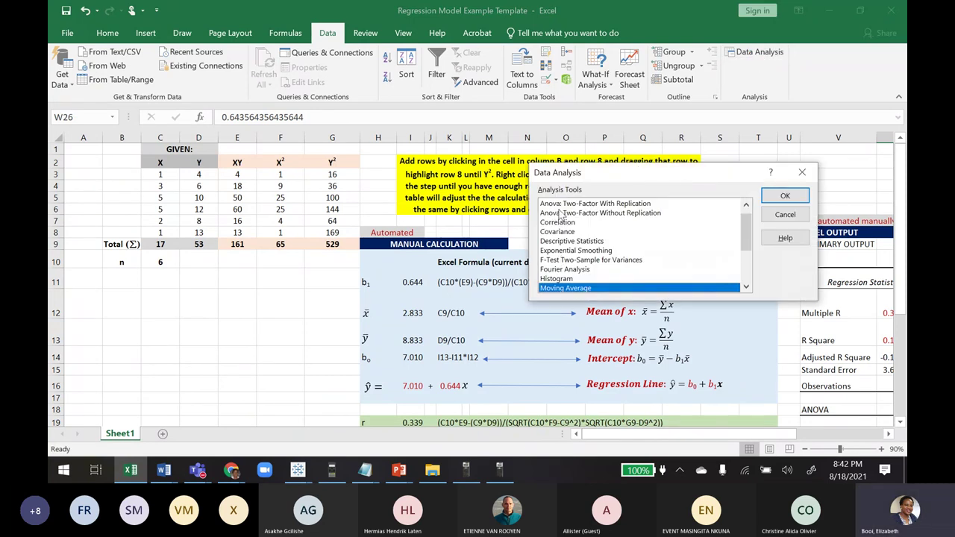
pyautogui.moveTo(746, 236); pyautogui.dragTo(746, 267)
pyautogui.click(553, 242)
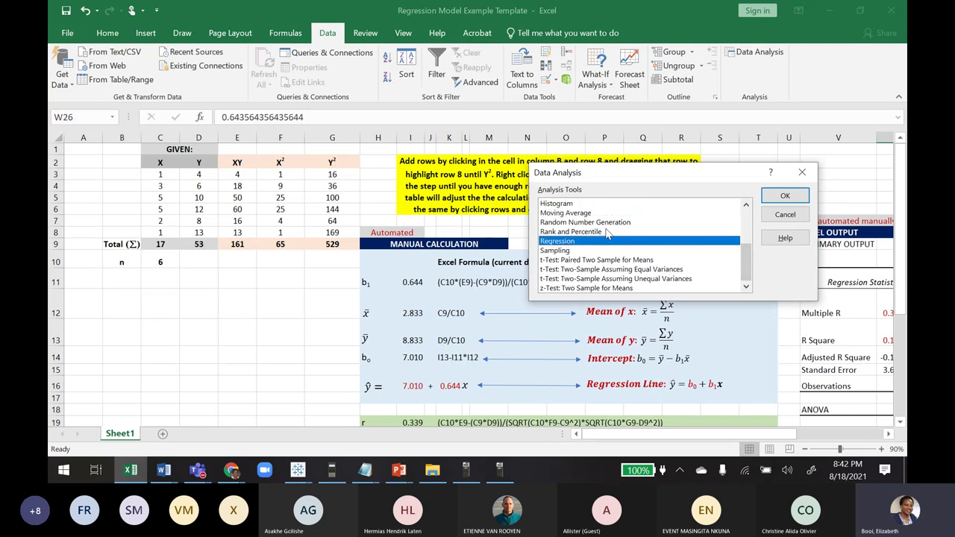
pyautogui.click(785, 196)
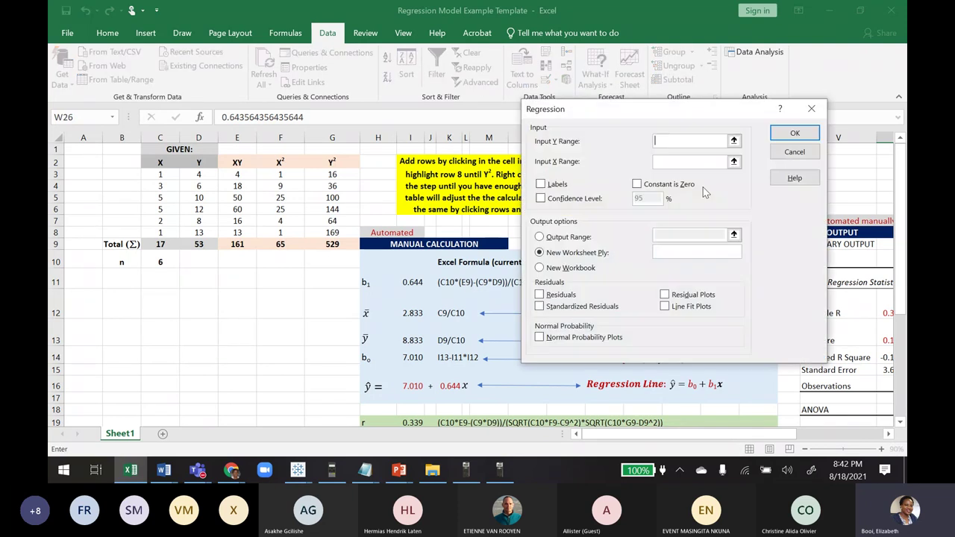
pyautogui.moveTo(597, 114); pyautogui.dragTo(440, 103)
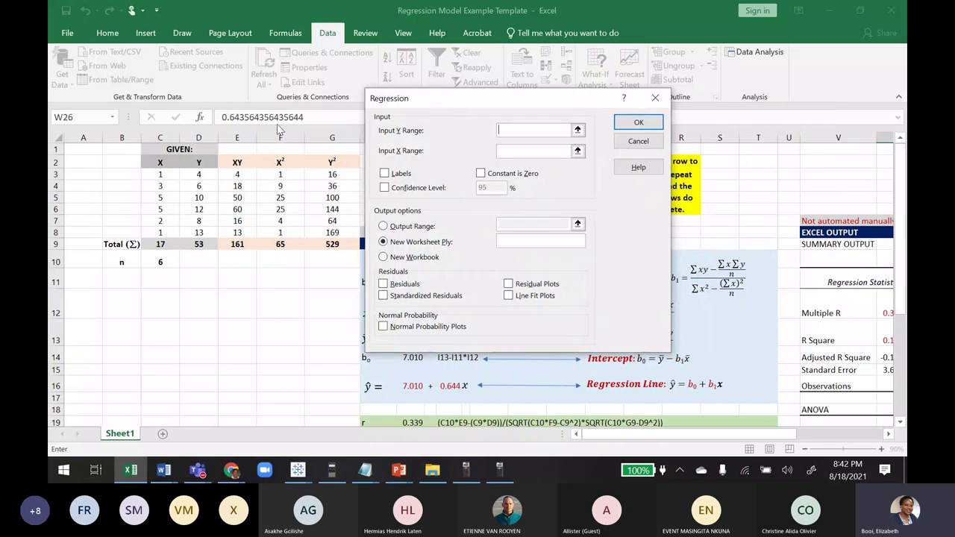
pyautogui.click(159, 161)
pyautogui.moveTo(159, 161); pyautogui.dragTo(160, 232)
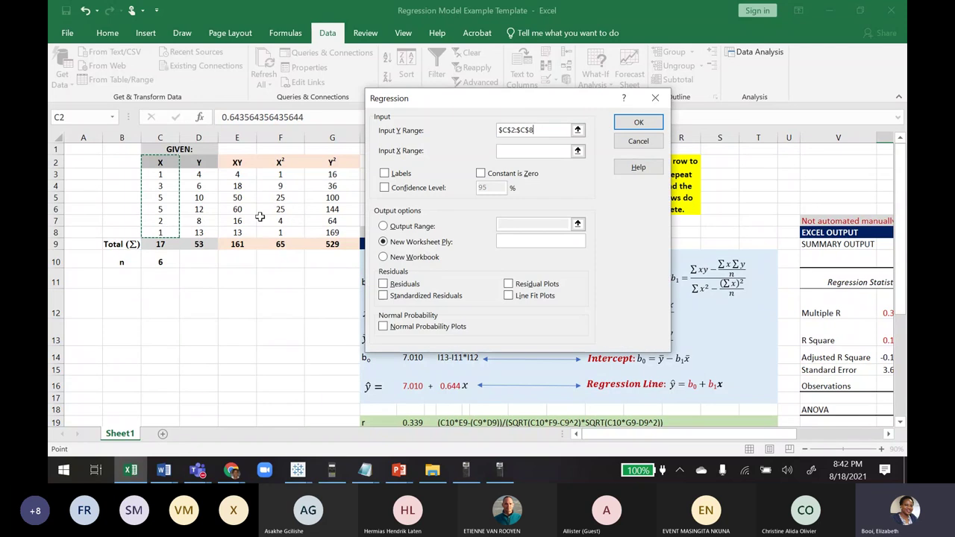
# With Labels enabled, replace the Input Y Range with D2:D8 and set the Input X Range to C3:C8
pyautogui.click(385, 173)
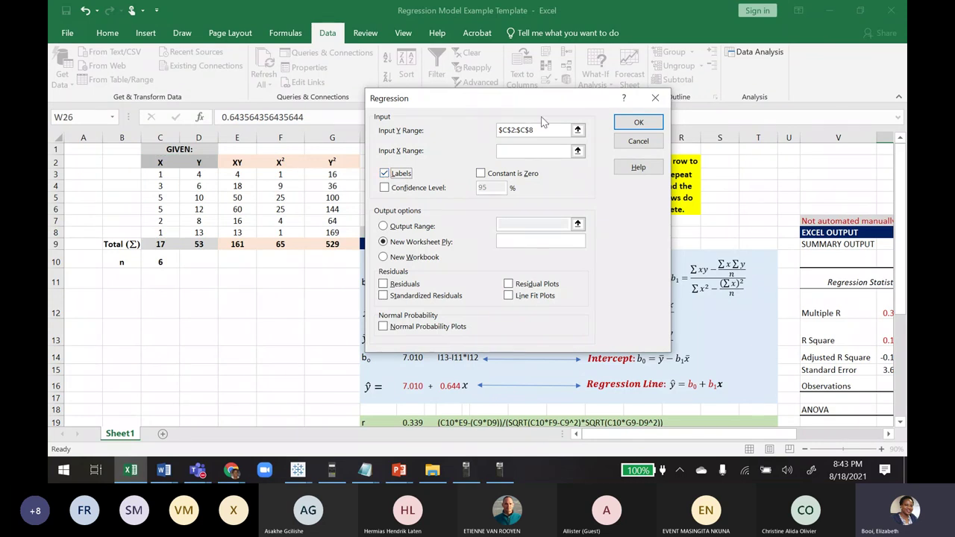
pyautogui.moveTo(547, 131); pyautogui.dragTo(467, 132)
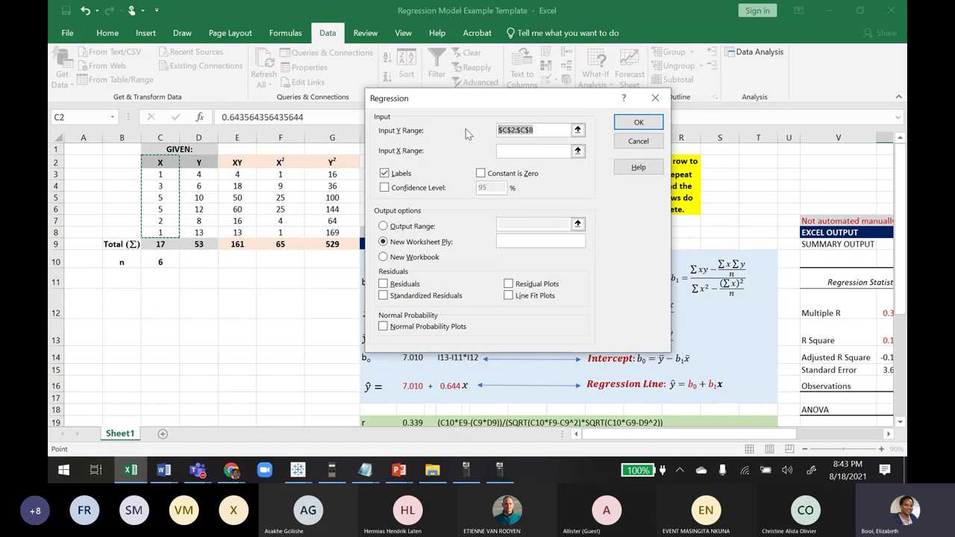
pyautogui.press('BackSpace')
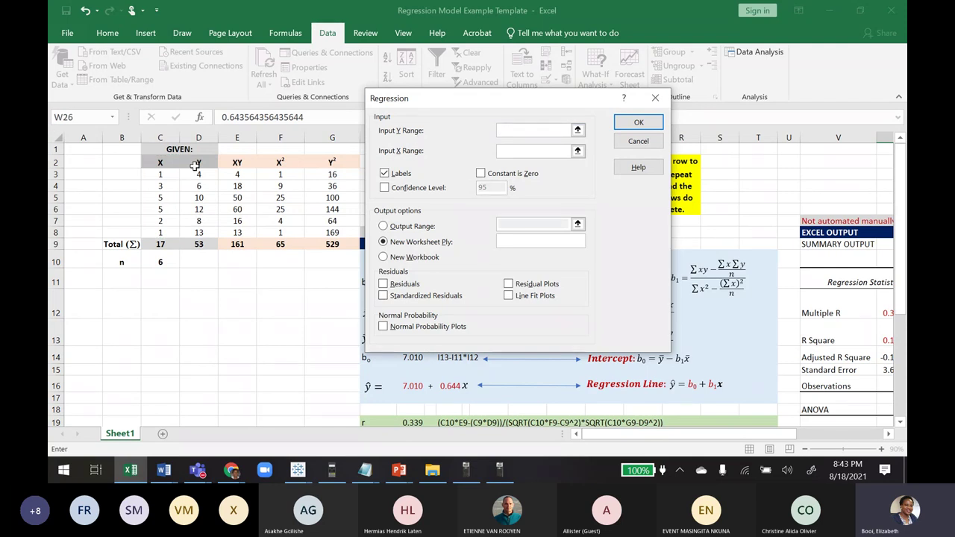
pyautogui.moveTo(196, 164); pyautogui.dragTo(195, 226)
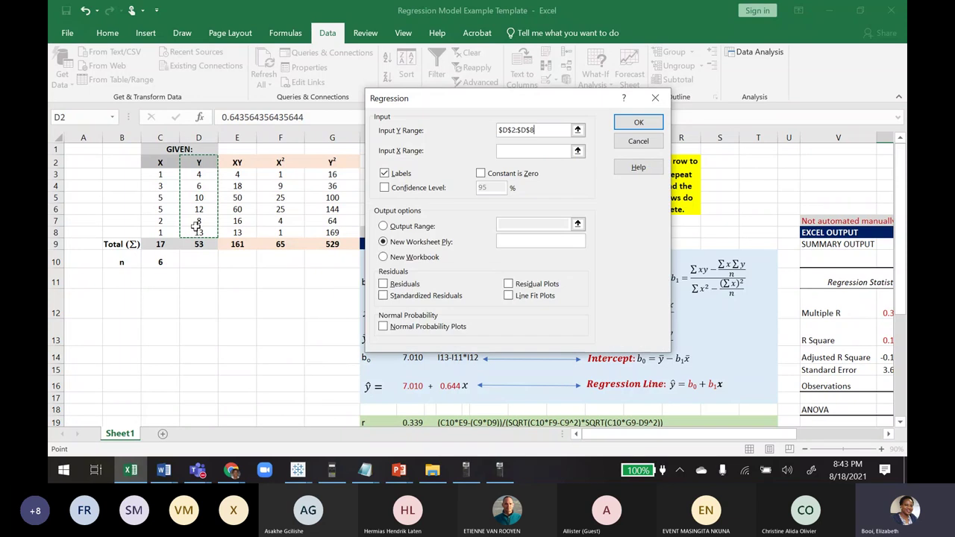
pyautogui.click(532, 151)
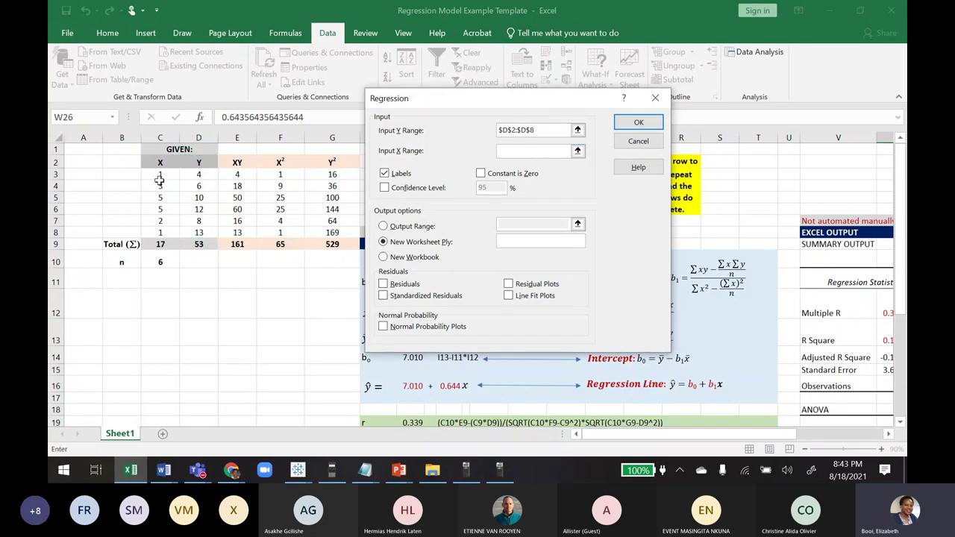
pyautogui.moveTo(159, 175); pyautogui.dragTo(159, 232)
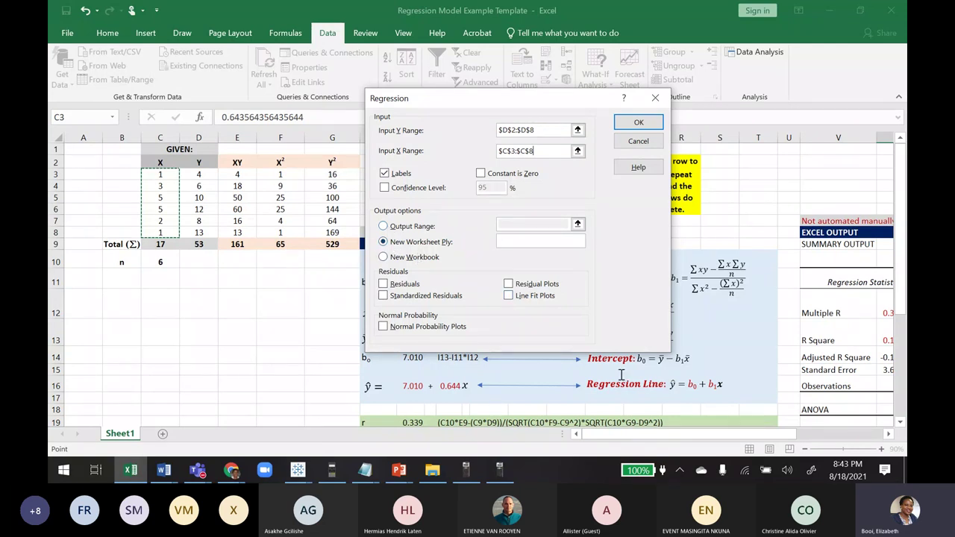
# Direct the regression output to cell AC8 on the current sheet and try to run the analysis
pyautogui.click(382, 226)
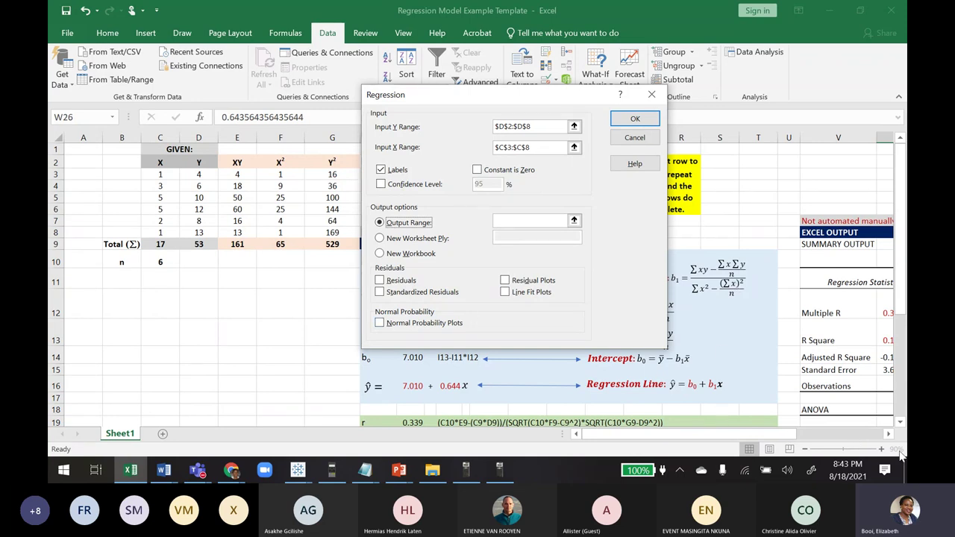
pyautogui.click(379, 238)
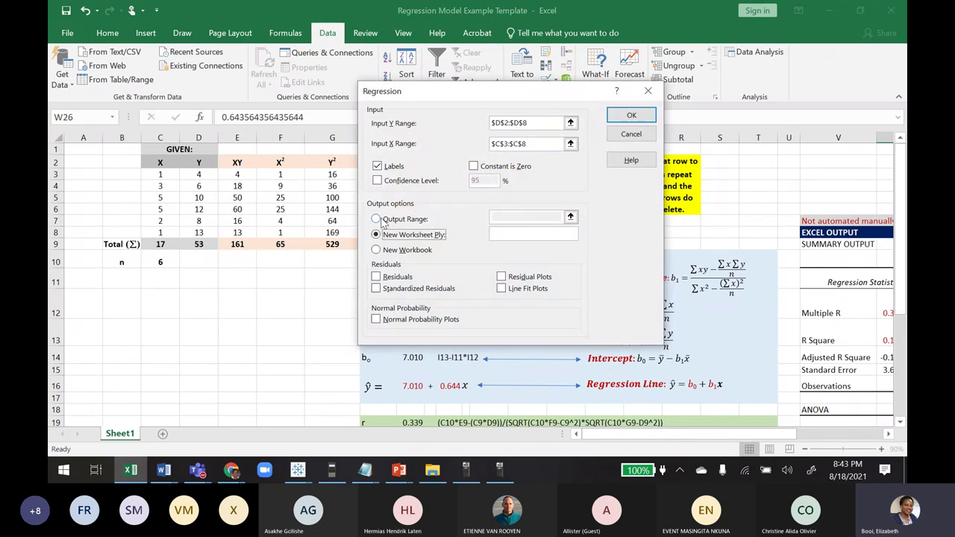
pyautogui.click(376, 219)
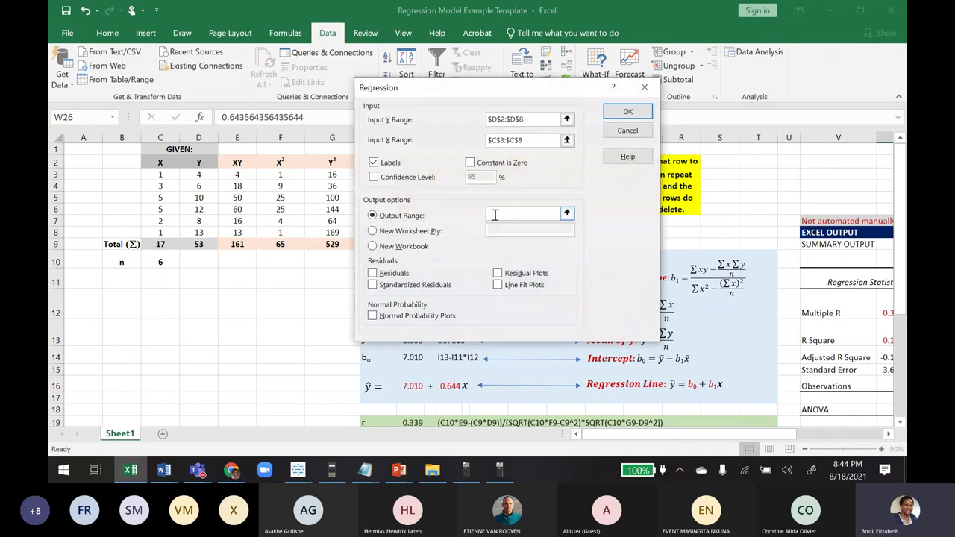
pyautogui.moveTo(744, 431); pyautogui.dragTo(888, 437)
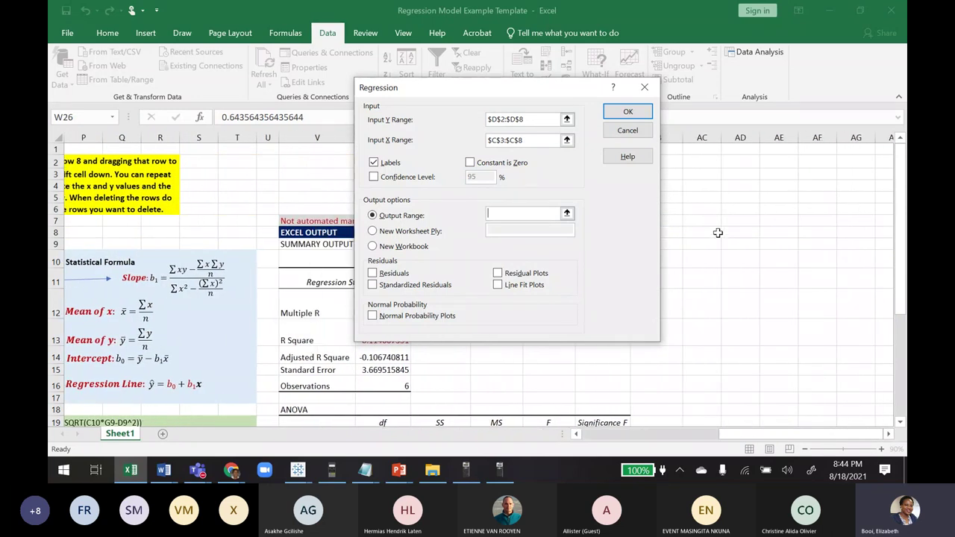
pyautogui.click(711, 232)
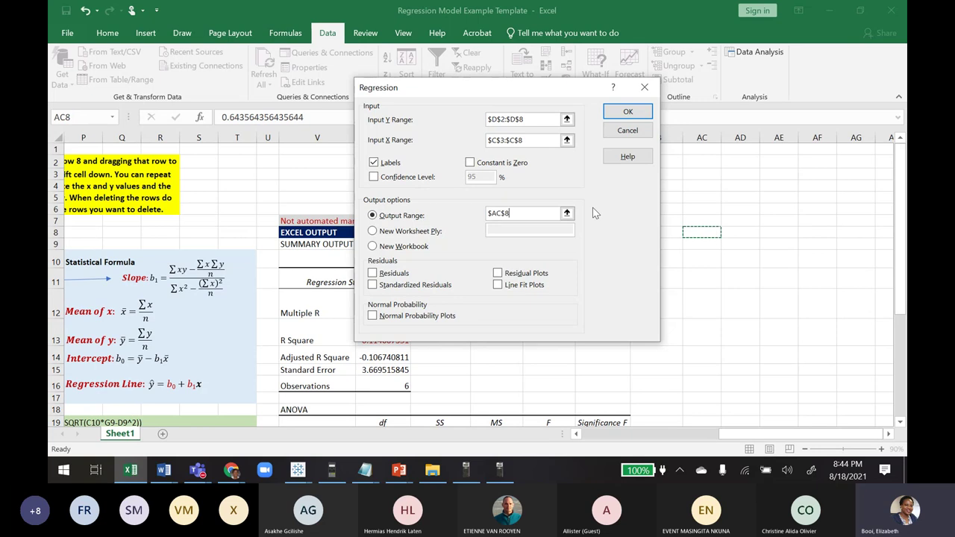
pyautogui.click(625, 114)
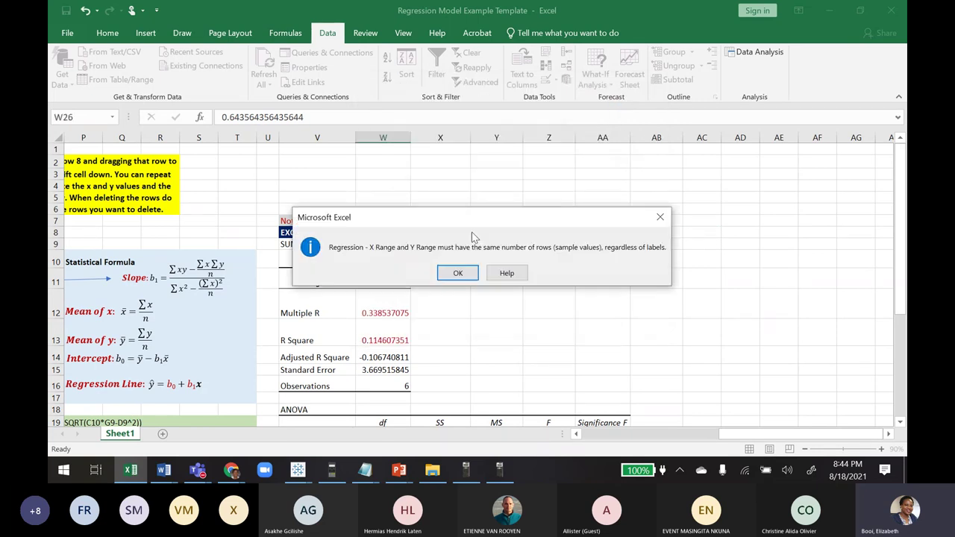
pyautogui.click(464, 276)
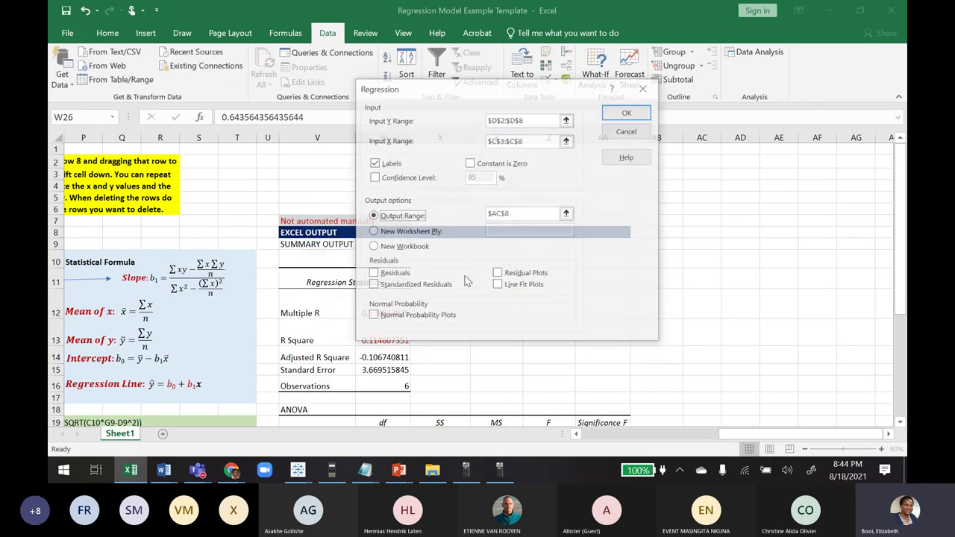
# Change the regression's Input X Range to C2:C8 so it includes the label, and run the analysis
pyautogui.click(532, 120)
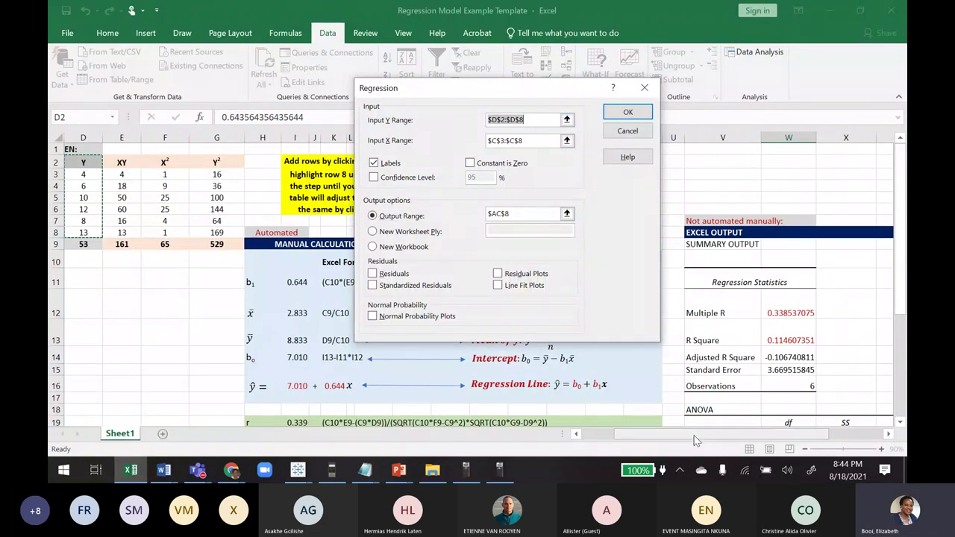
pyautogui.moveTo(694, 440); pyautogui.dragTo(660, 441)
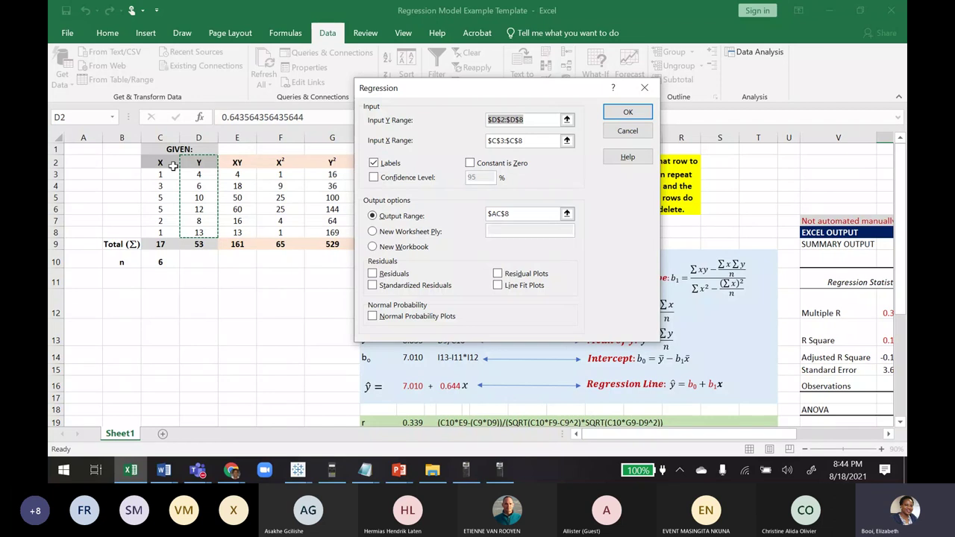
pyautogui.click(488, 140)
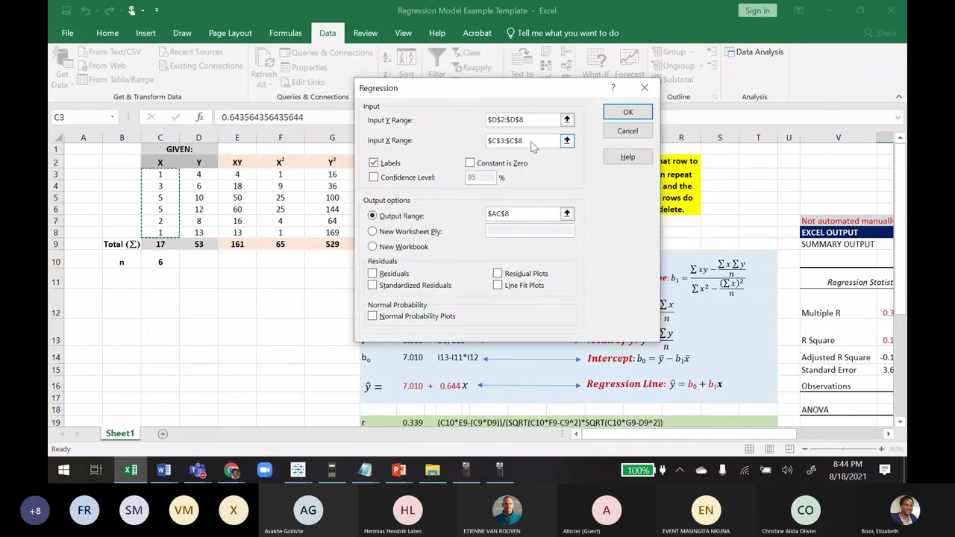
pyautogui.moveTo(155, 162); pyautogui.dragTo(151, 232)
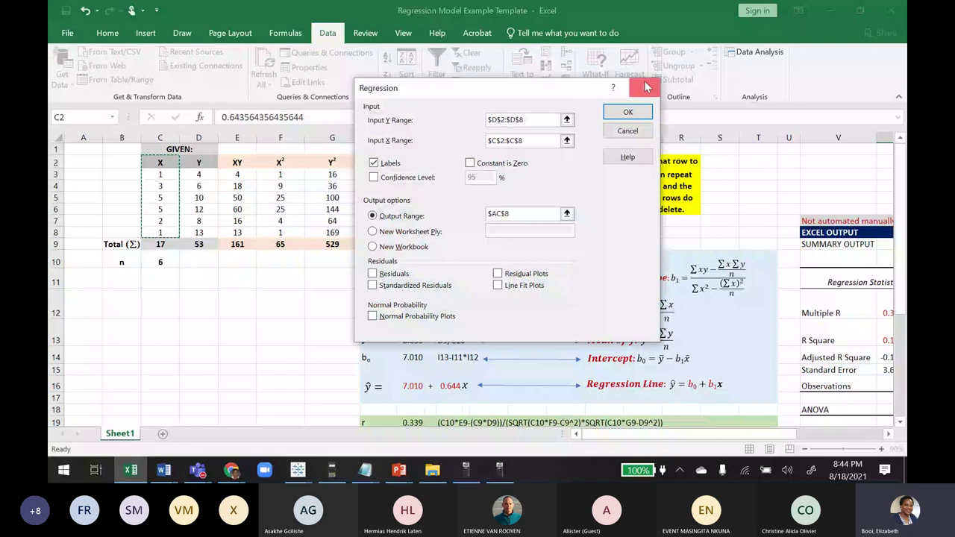
pyautogui.click(629, 113)
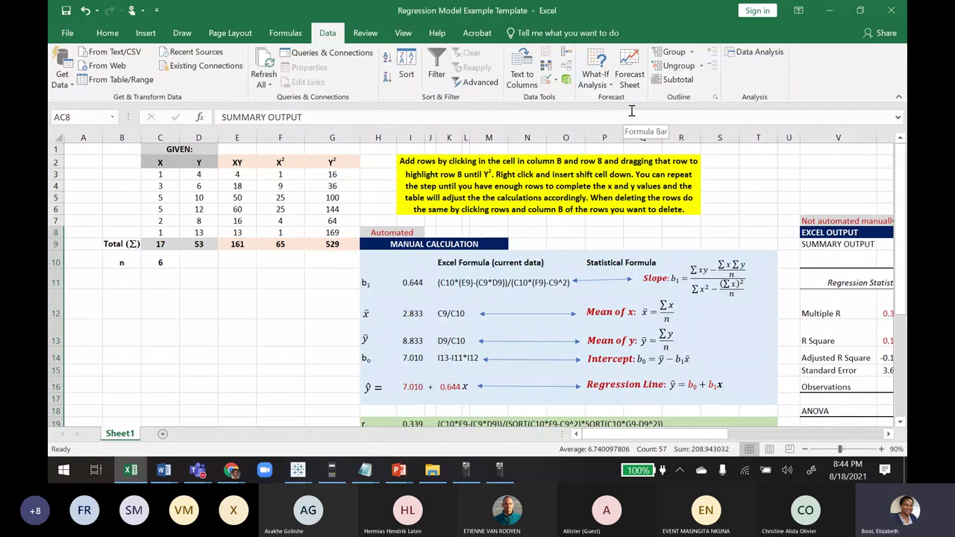
# Auto-fit the widths of columns AC and AD in the new regression output
pyautogui.moveTo(672, 440); pyautogui.dragTo(870, 425)
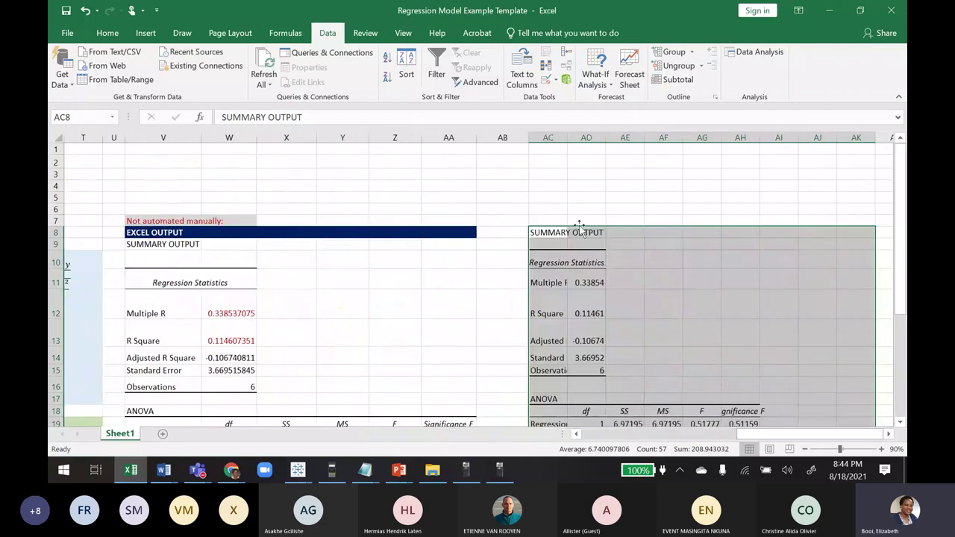
pyautogui.moveTo(548, 138); pyautogui.dragTo(586, 135)
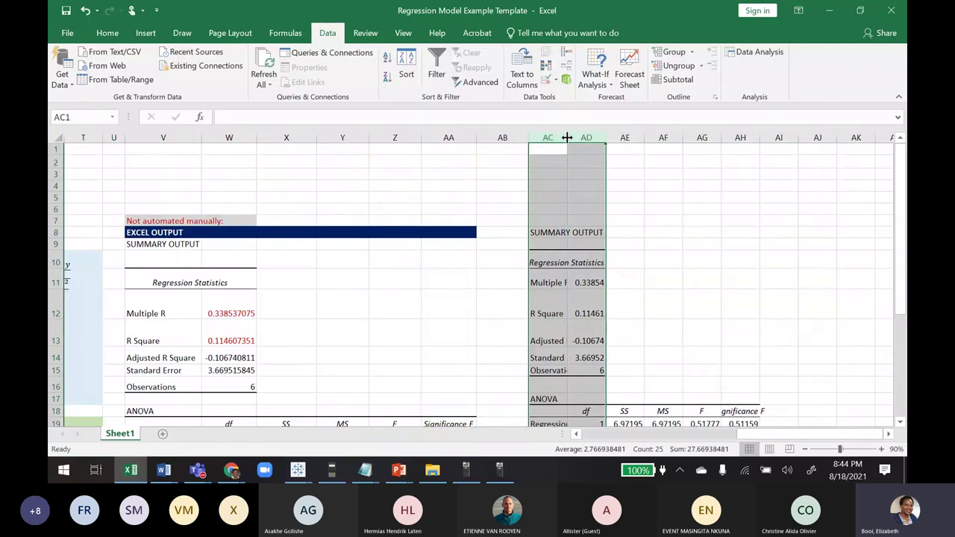
pyautogui.doubleClick(567, 137)
pyautogui.click(753, 257)
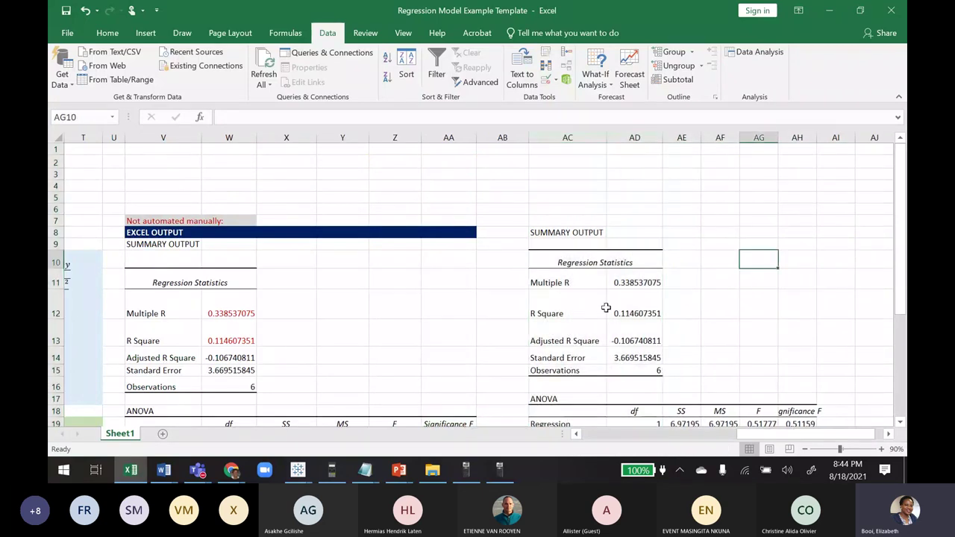
# Compare Multiple R, R Square and the Intercept and X coefficients in the new output with the template's existing Excel output
pyautogui.moveTo(213, 316); pyautogui.dragTo(224, 342)
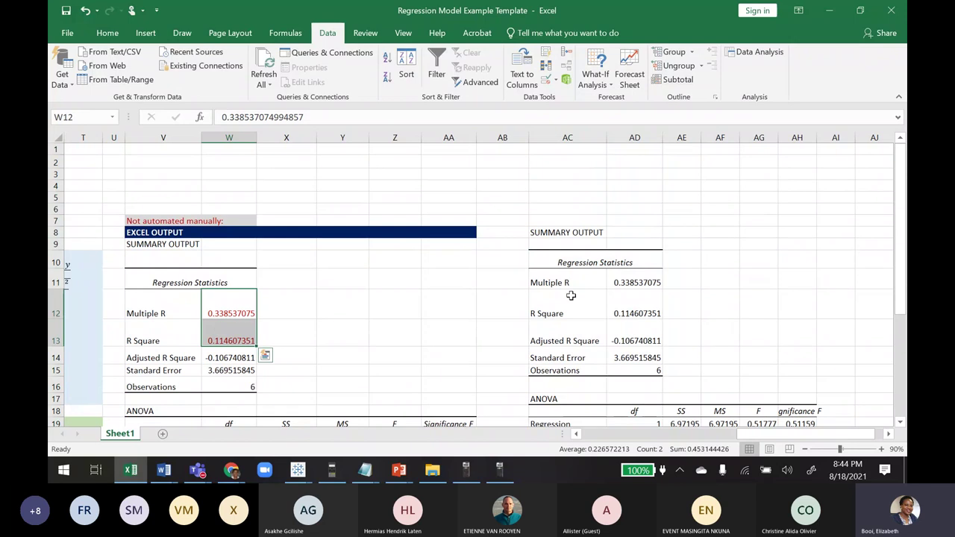
pyautogui.click(624, 295)
pyautogui.moveTo(900, 224); pyautogui.dragTo(901, 270)
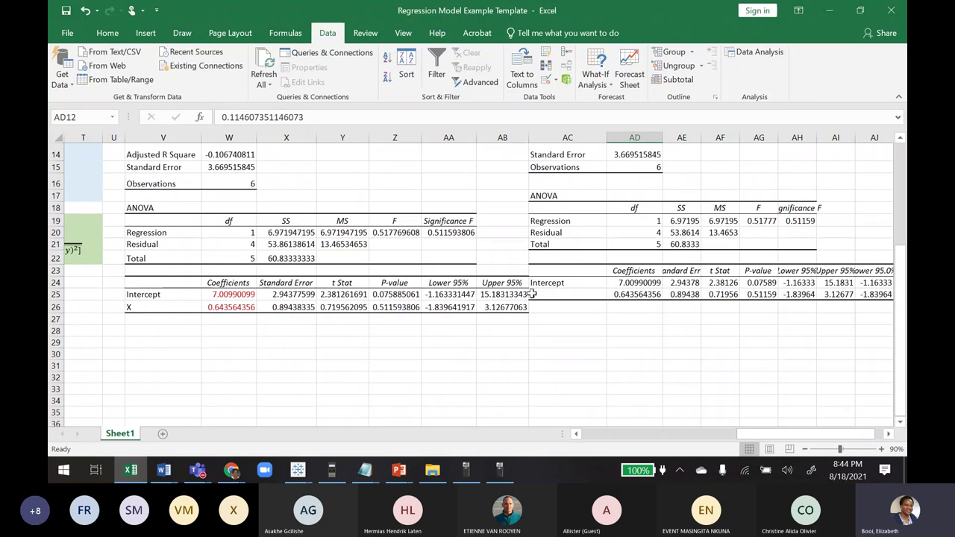
pyautogui.click(547, 282)
pyautogui.click(545, 296)
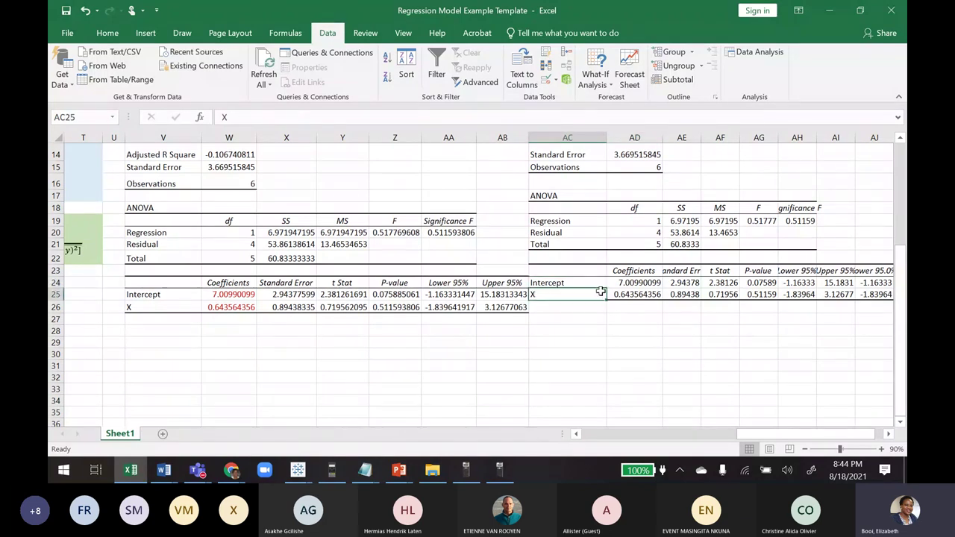
pyautogui.moveTo(634, 282); pyautogui.dragTo(635, 297)
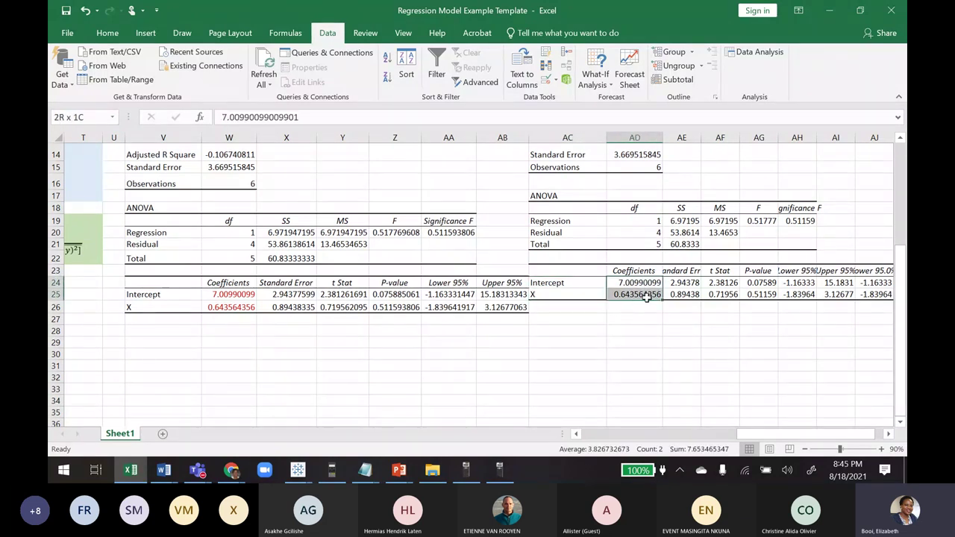
pyautogui.click(556, 366)
pyautogui.moveTo(903, 285); pyautogui.dragTo(904, 261)
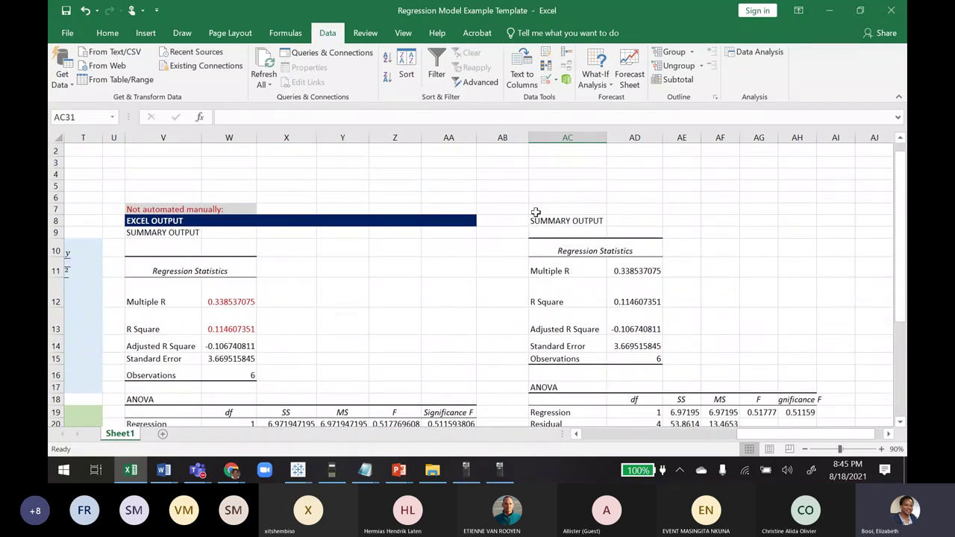
pyautogui.moveTo(536, 213); pyautogui.dragTo(820, 220)
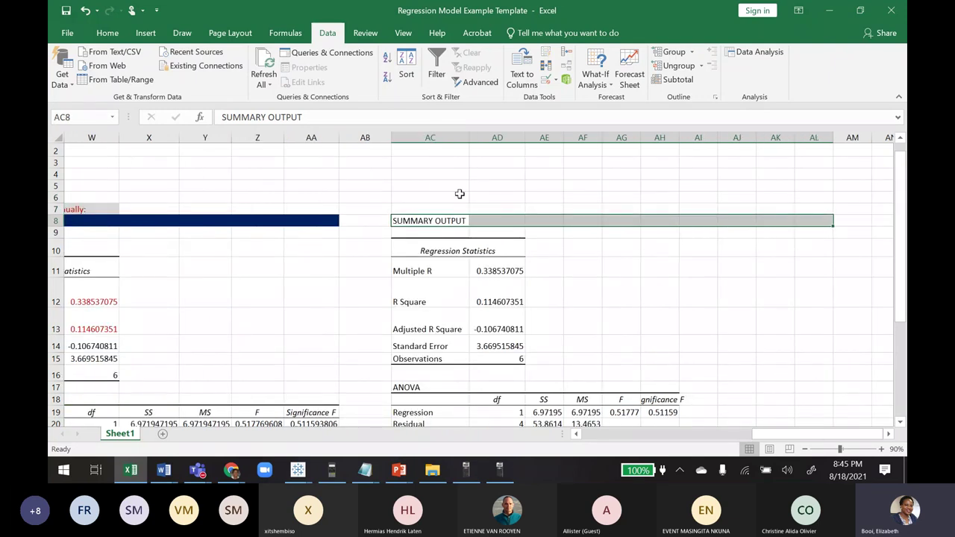
pyautogui.click(497, 174)
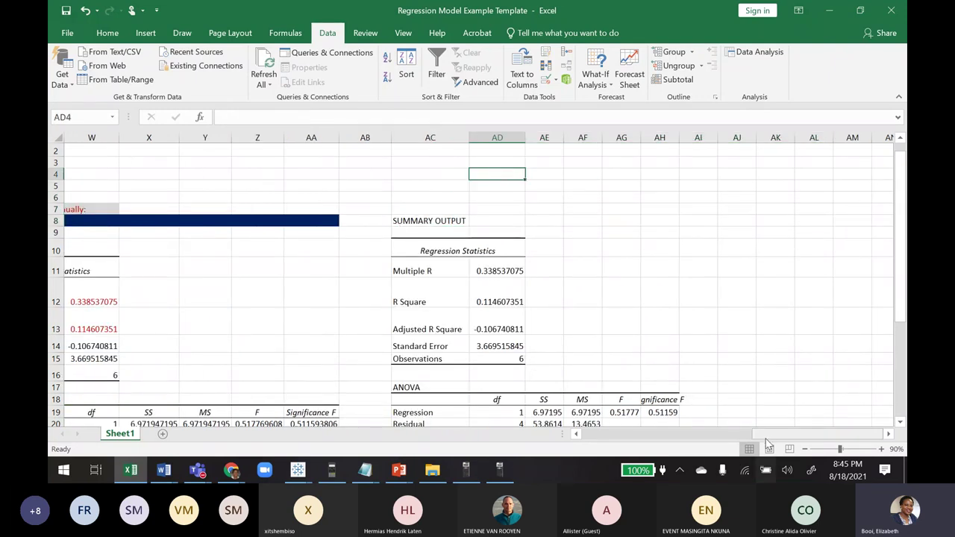
pyautogui.click(706, 437)
pyautogui.click(706, 438)
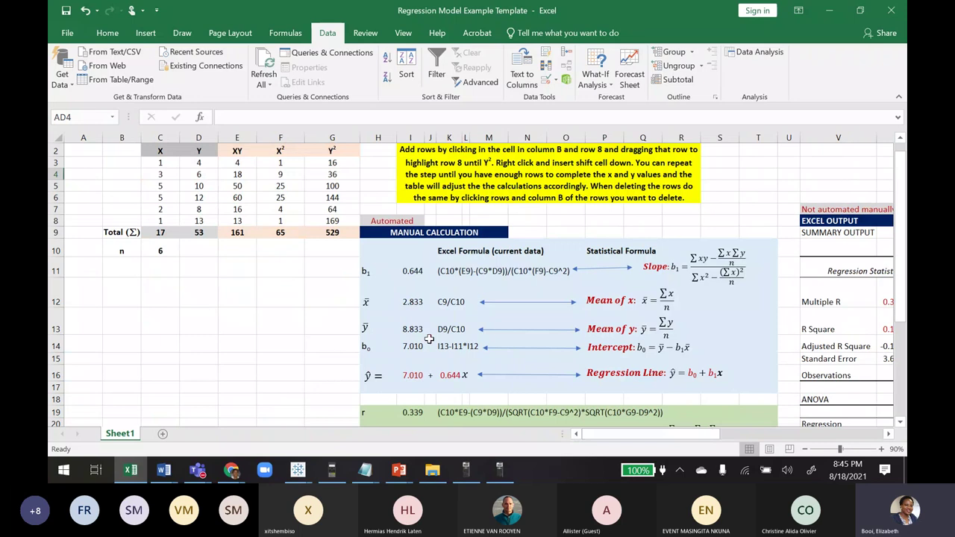
pyautogui.click(233, 342)
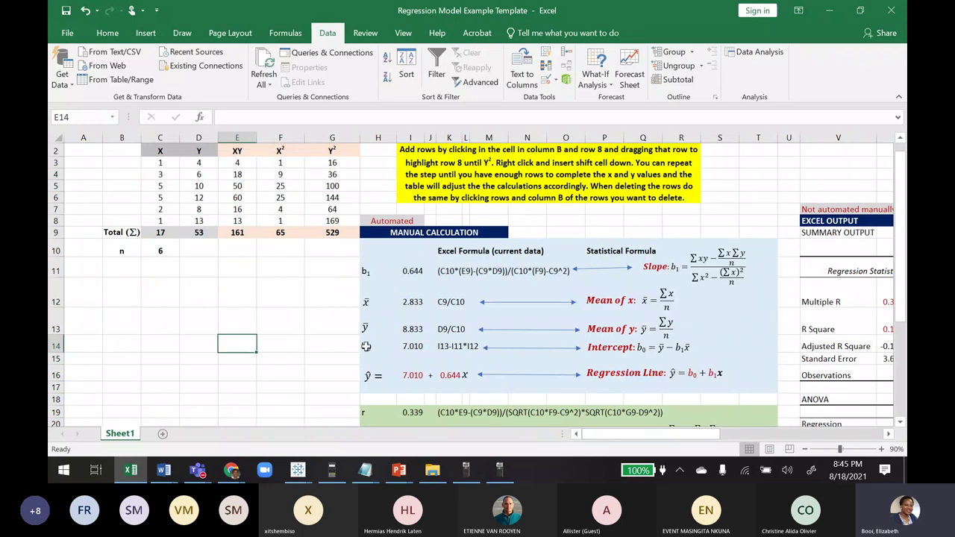
pyautogui.click(242, 373)
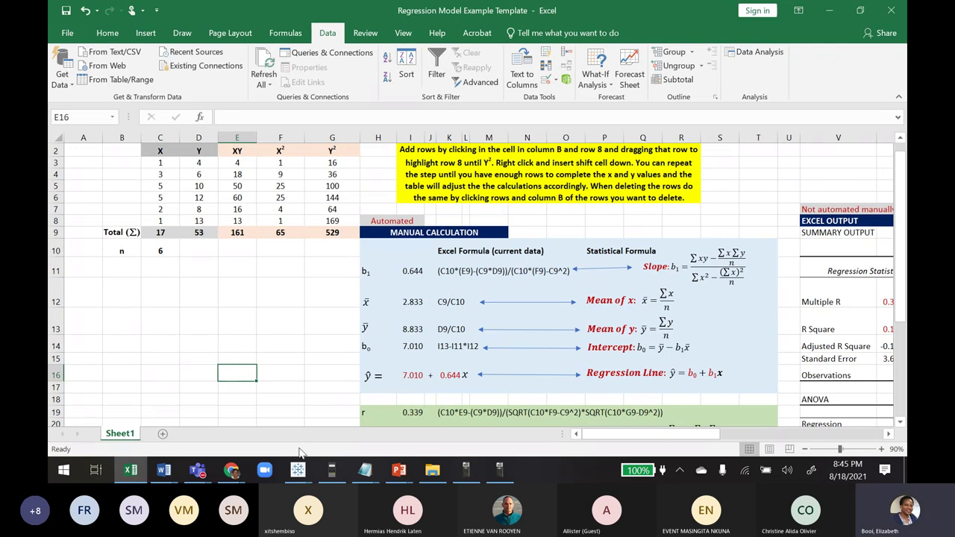
# Switch to the Study Unit 11 Summary Notes slide show in PowerPoint and advance to the Exercise 3 slide
pyautogui.click(399, 469)
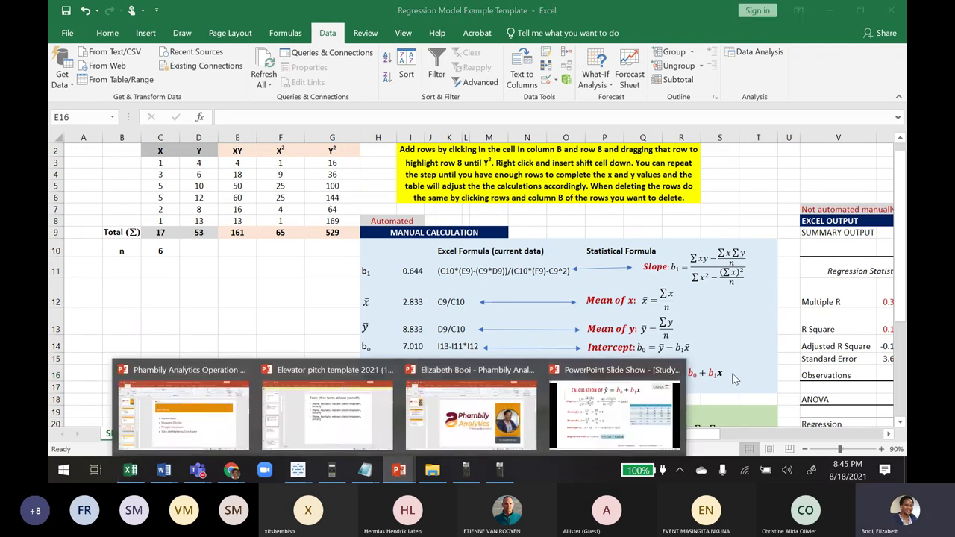
pyautogui.click(660, 404)
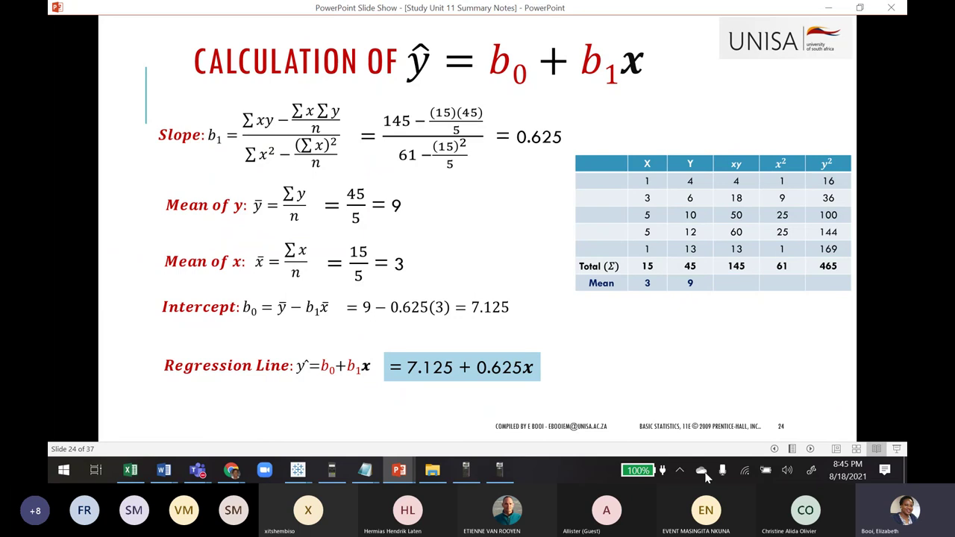
pyautogui.click(810, 448)
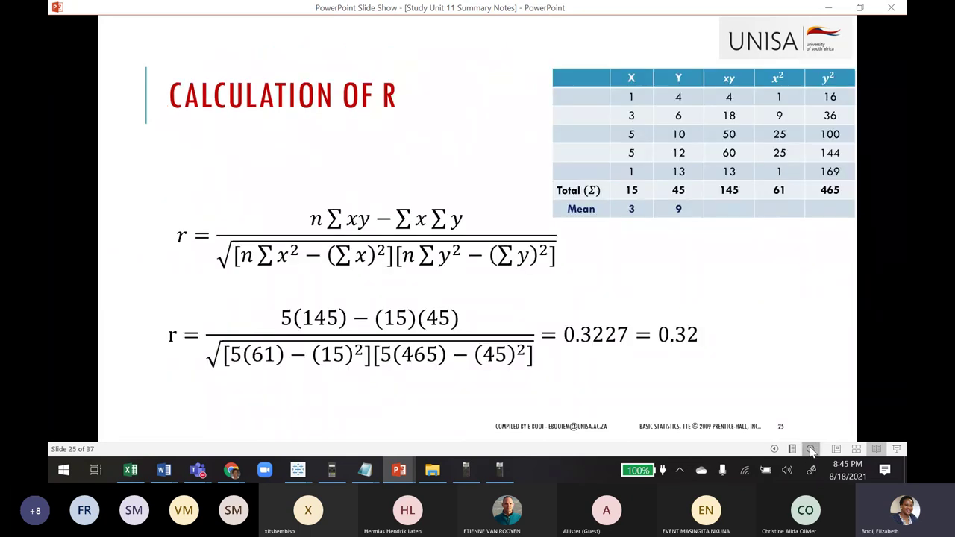
pyautogui.click(811, 448)
pyautogui.click(810, 448)
pyautogui.click(810, 448)
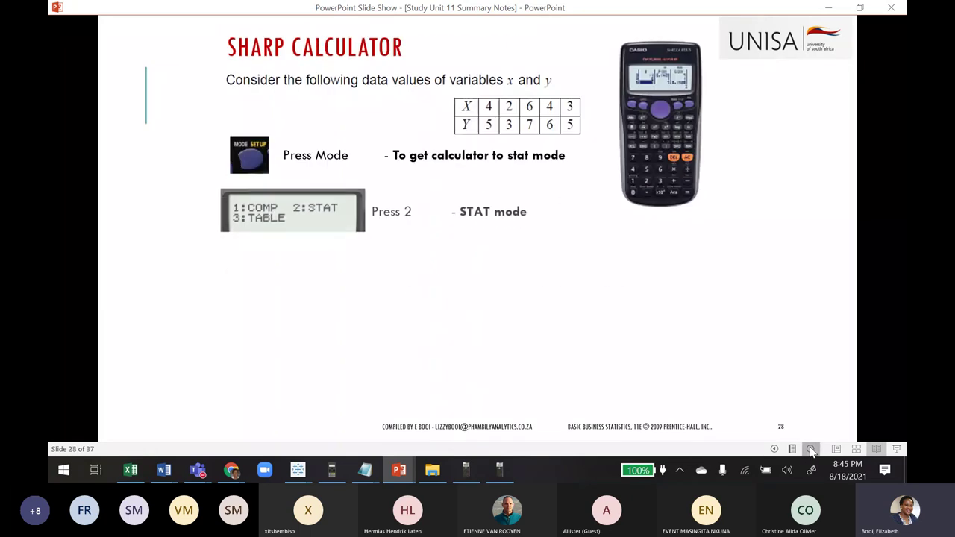
pyautogui.click(810, 448)
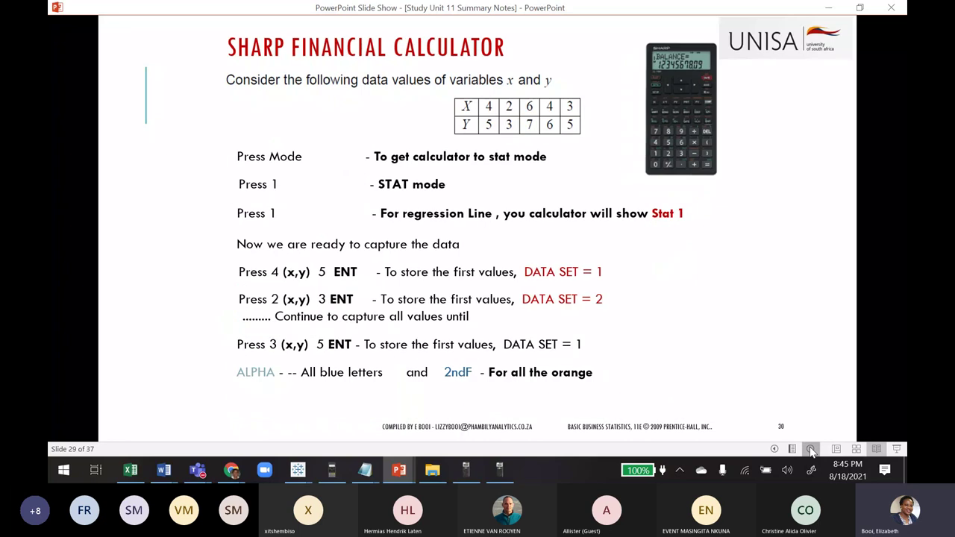
pyautogui.click(811, 449)
pyautogui.click(810, 449)
pyautogui.click(811, 449)
pyautogui.click(810, 449)
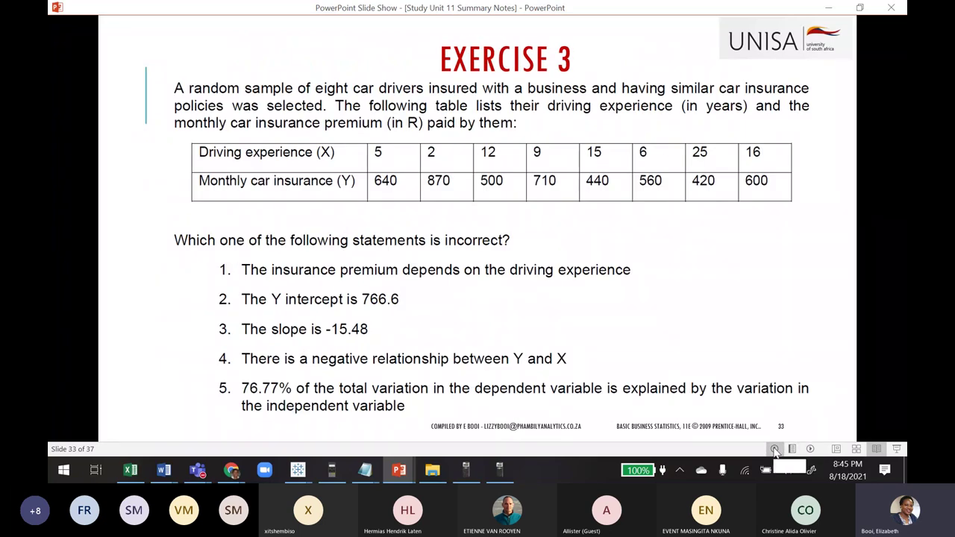
# Page back to the Sharp Financial Calculator slide, go forward past Exercise 2 and return to the Exercise 3 car insurance data
pyautogui.click(776, 449)
pyautogui.click(775, 448)
pyautogui.click(775, 449)
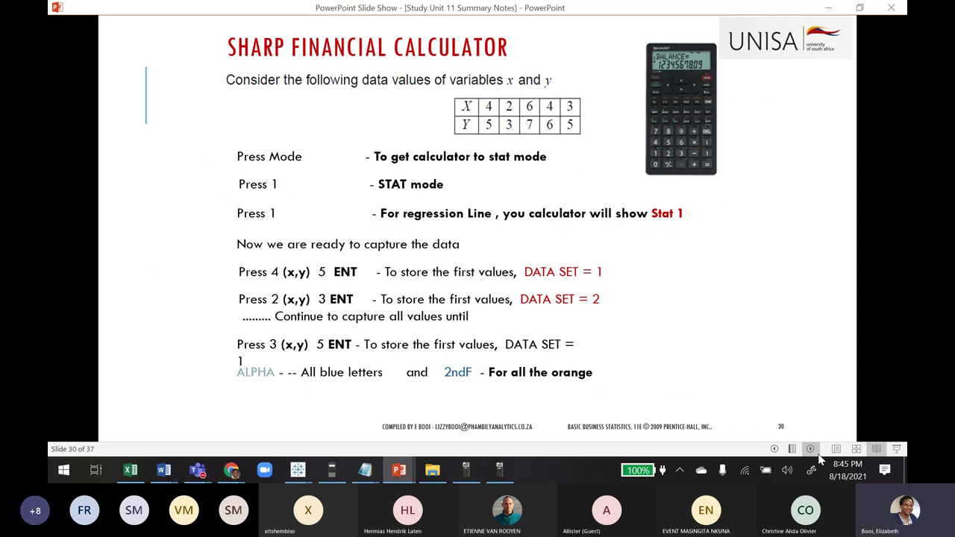
pyautogui.click(810, 449)
pyautogui.click(810, 449)
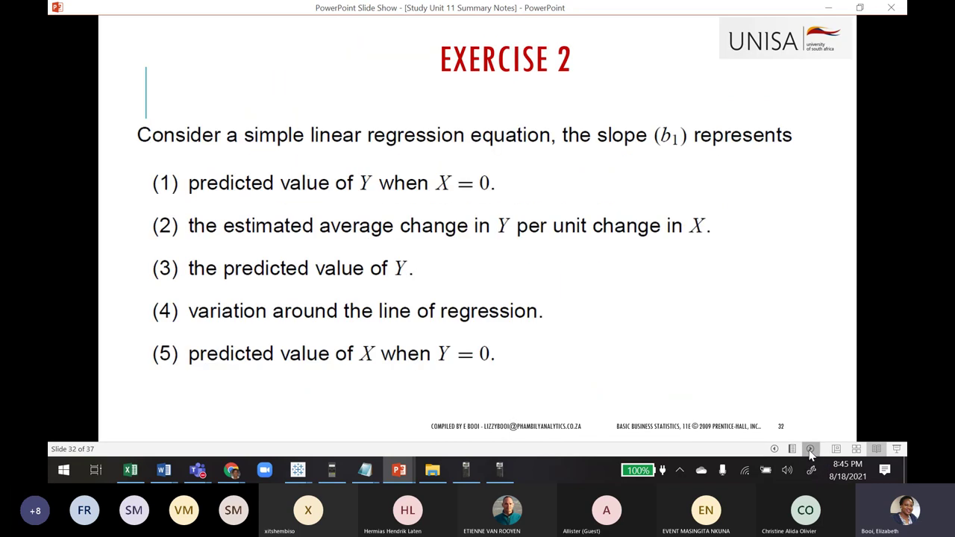
pyautogui.click(810, 449)
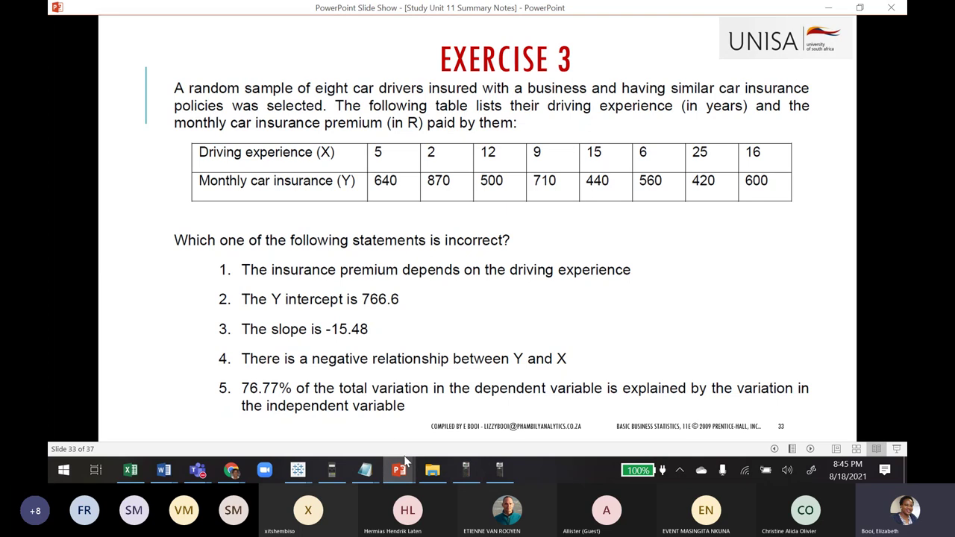
pyautogui.click(132, 470)
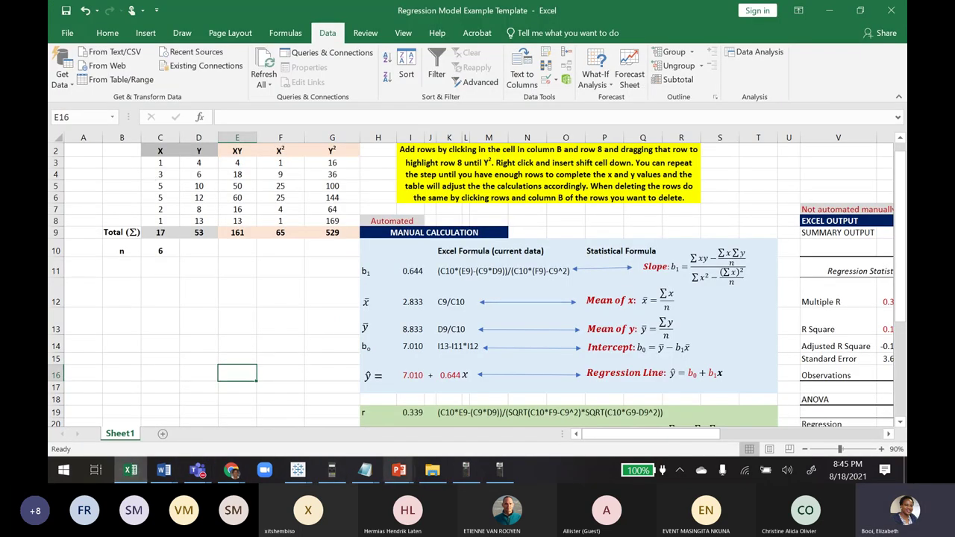
pyautogui.click(399, 472)
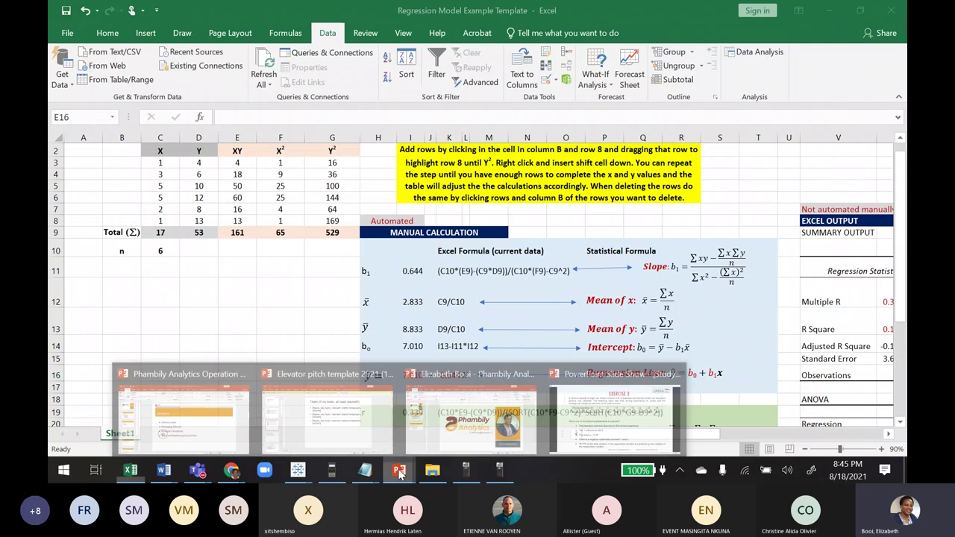
pyautogui.click(595, 418)
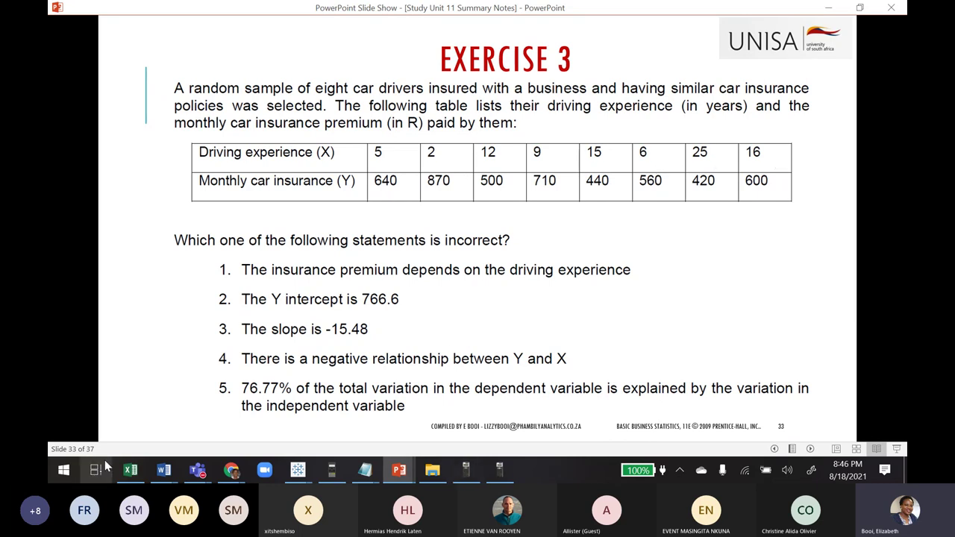
# Switch to the Excel regression template and insert a row of cells at B8:G8, shifting the existing cells down
pyautogui.click(130, 469)
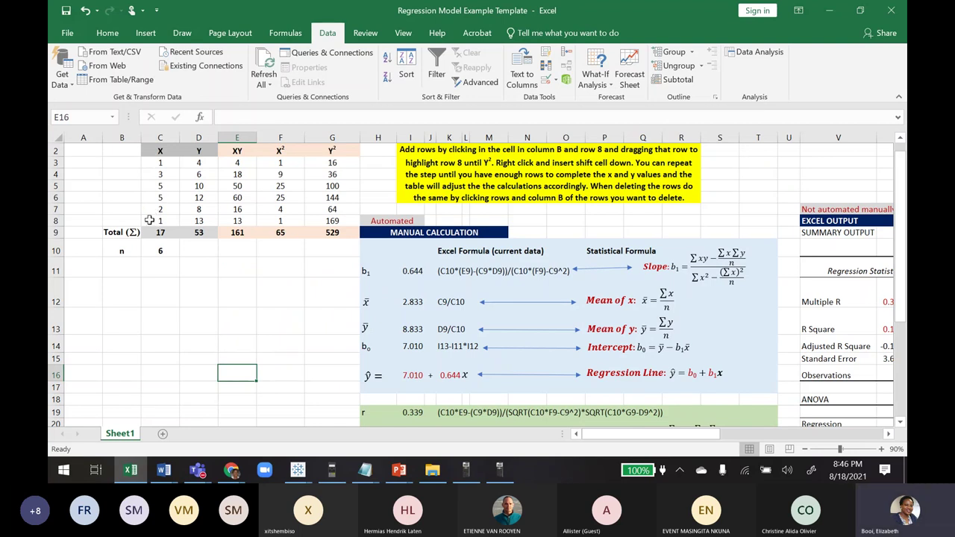
pyautogui.moveTo(122, 220); pyautogui.dragTo(336, 221)
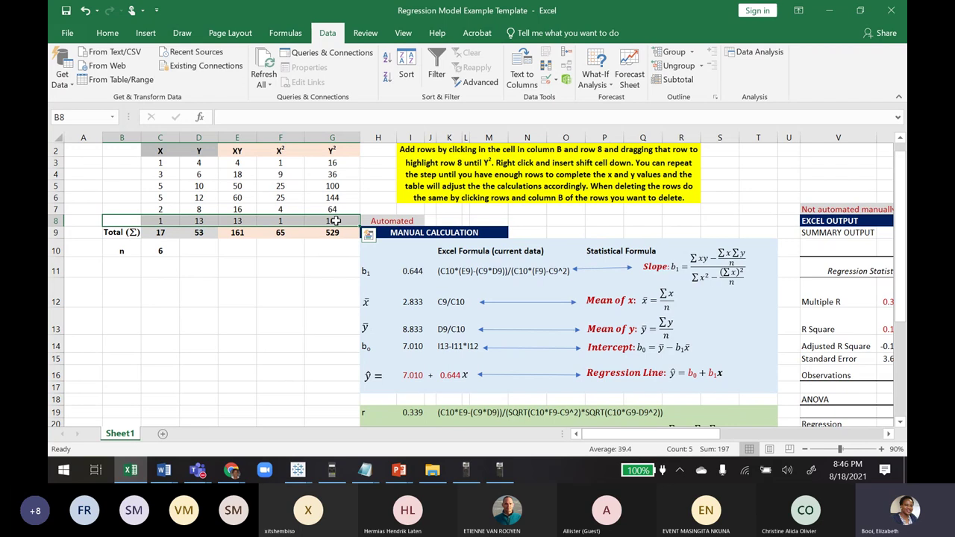
pyautogui.rightClick(336, 220)
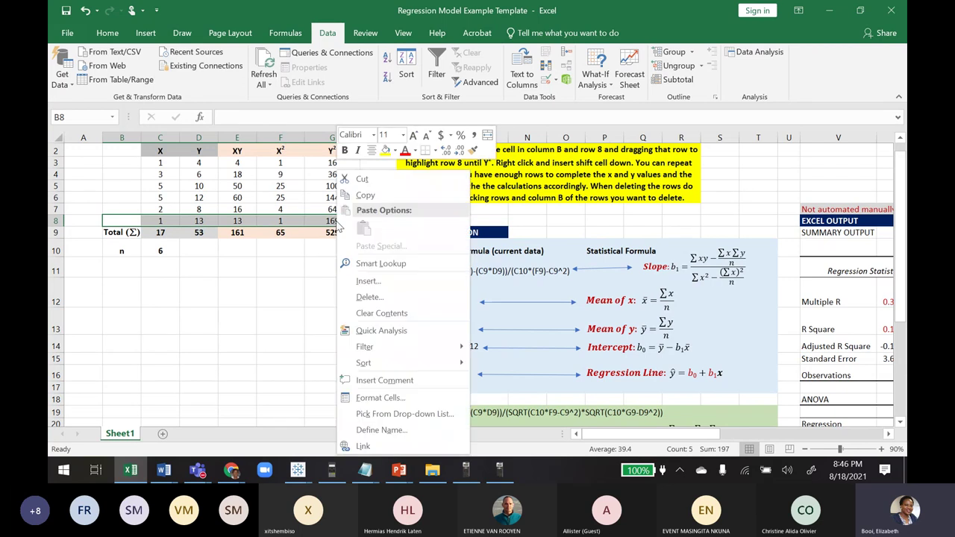
pyautogui.click(368, 281)
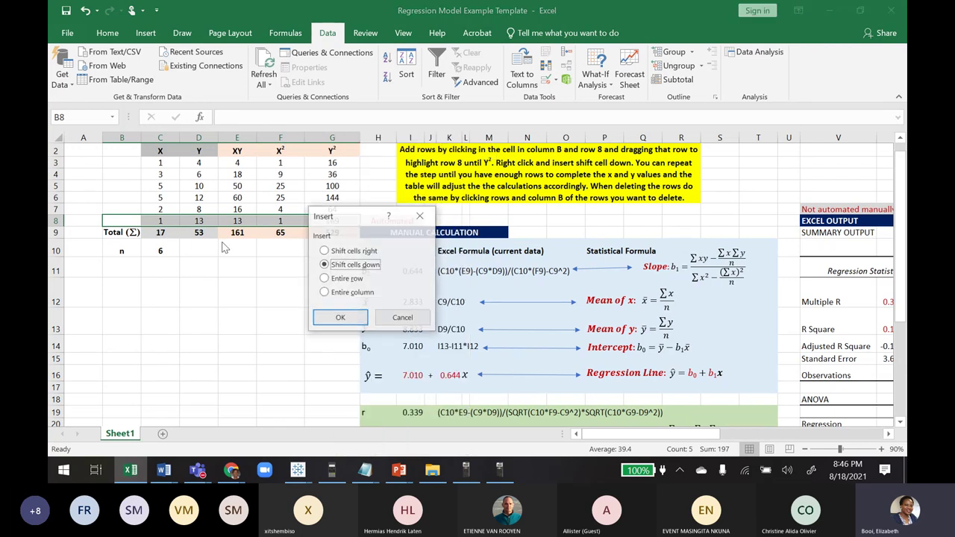
pyautogui.click(345, 319)
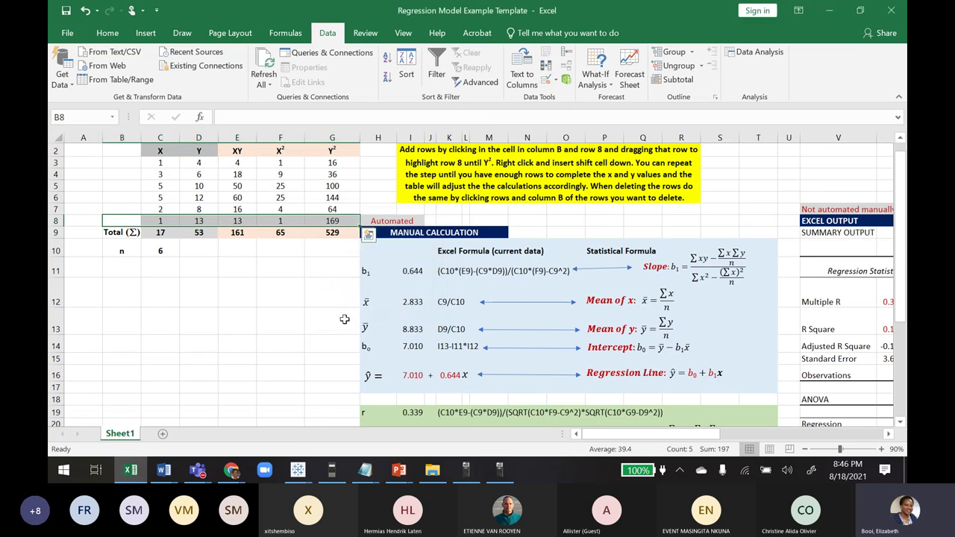
# Insert a second blank row of cells at B8:G8 in the data table, shifting the cells below down
pyautogui.click(151, 232)
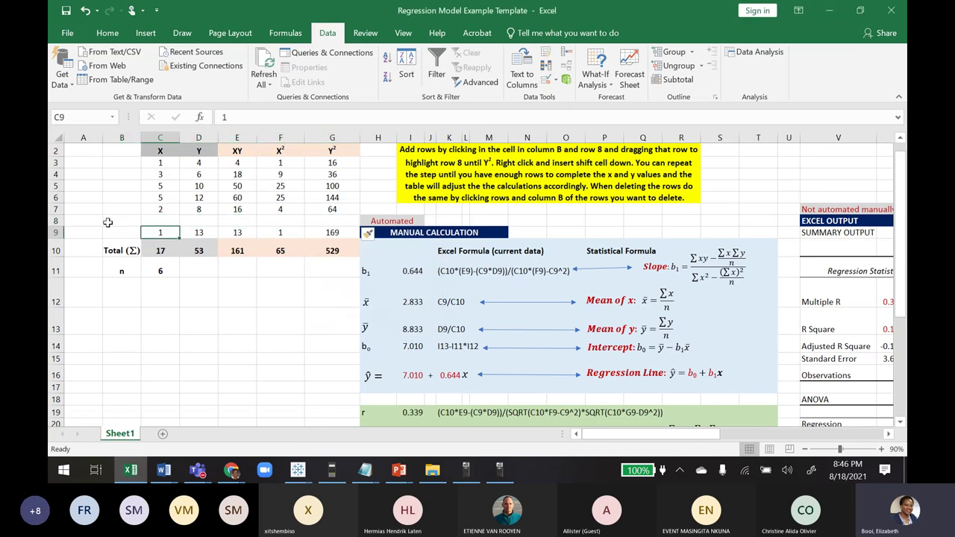
pyautogui.moveTo(113, 223); pyautogui.dragTo(341, 219)
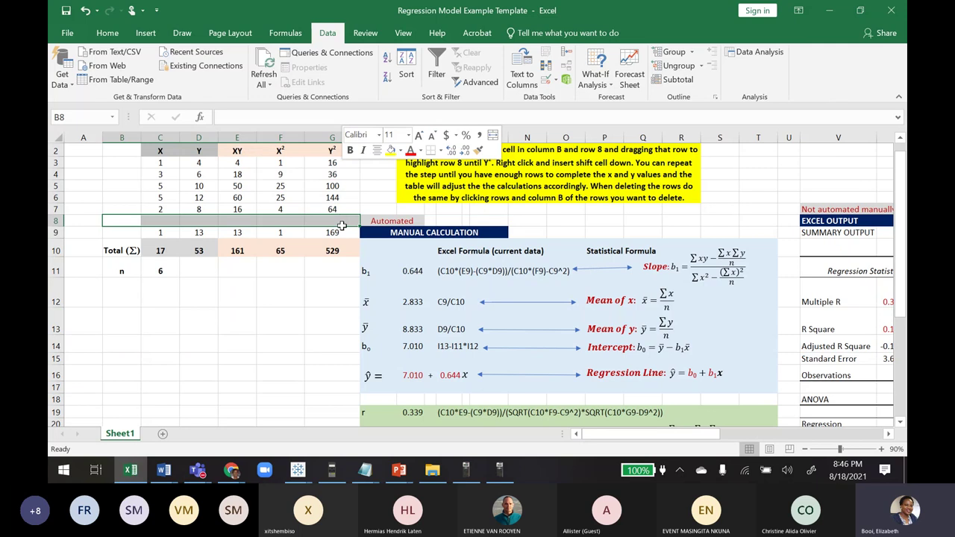
pyautogui.rightClick(341, 220)
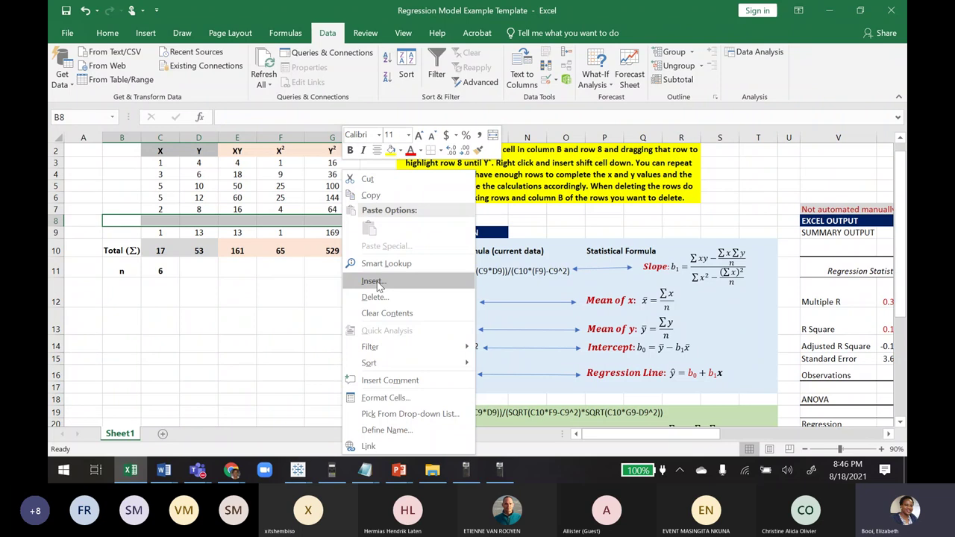
pyautogui.click(371, 282)
pyautogui.click(364, 322)
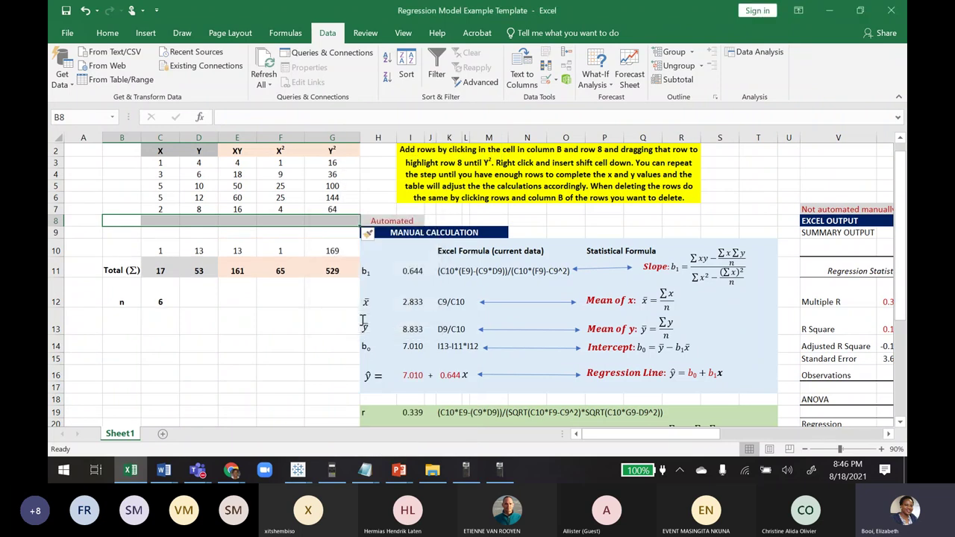
pyautogui.click(188, 340)
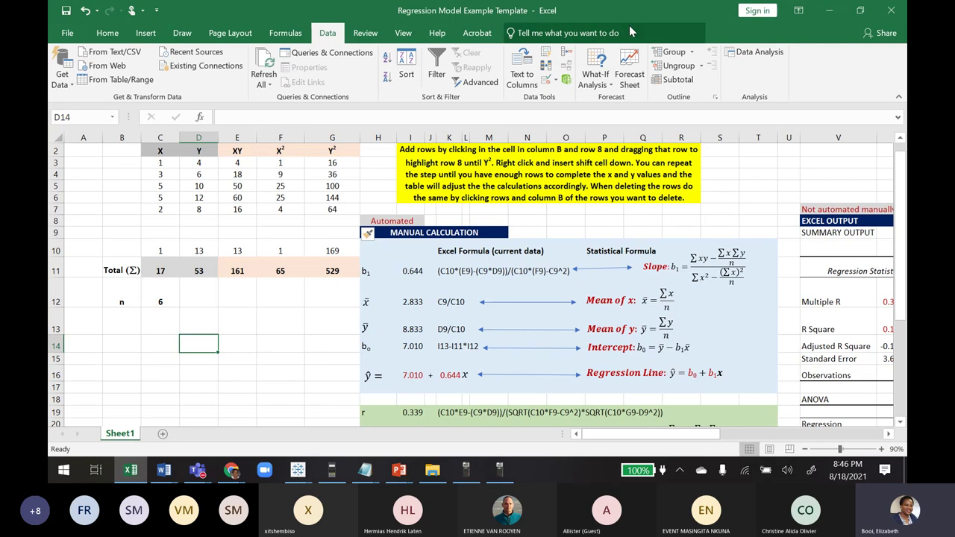
# Shrink the workbook window to sit beside the Exercise 3 slide and set the first X value in C3 to 5
pyautogui.moveTo(619, 10); pyautogui.dragTo(579, 25)
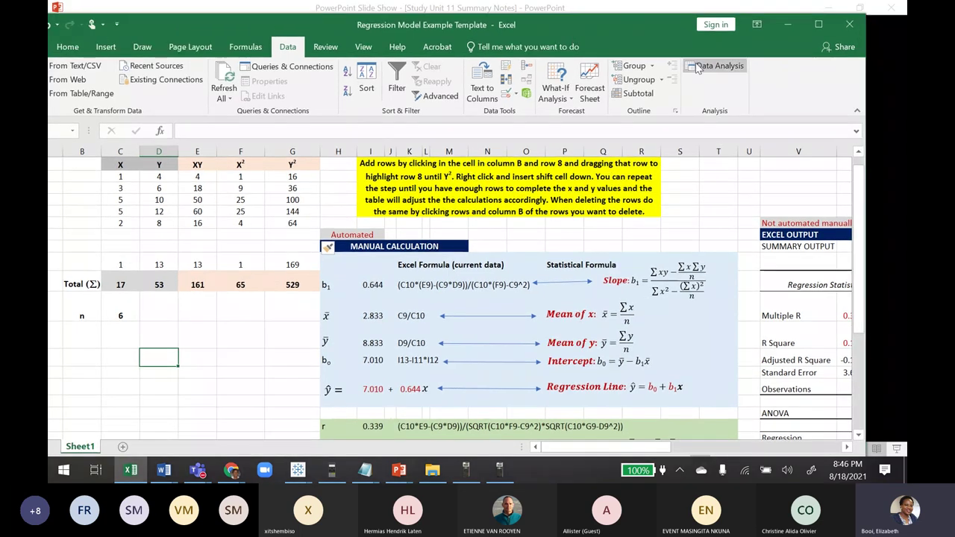
pyautogui.moveTo(863, 152); pyautogui.dragTo(345, 137)
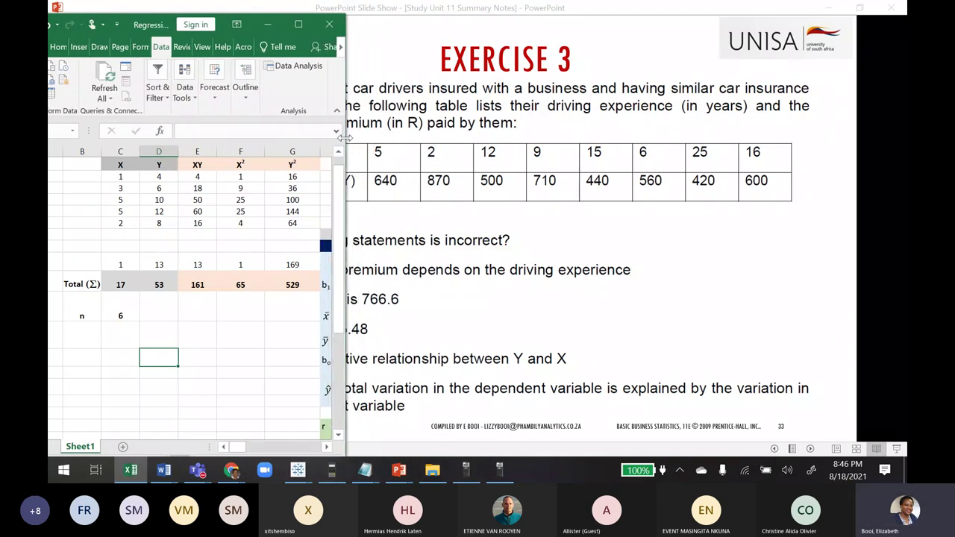
pyautogui.click(120, 177)
pyautogui.write('5')
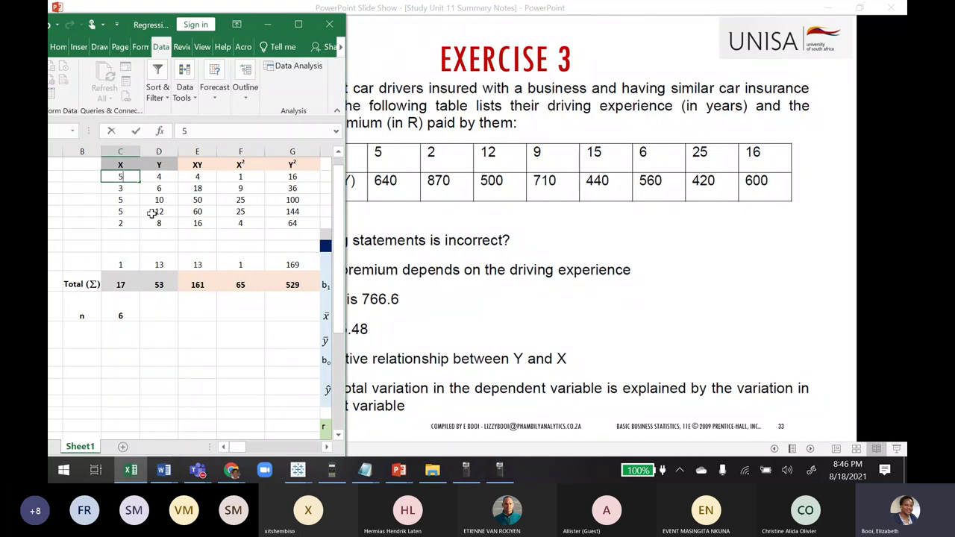
pyautogui.press('Return')
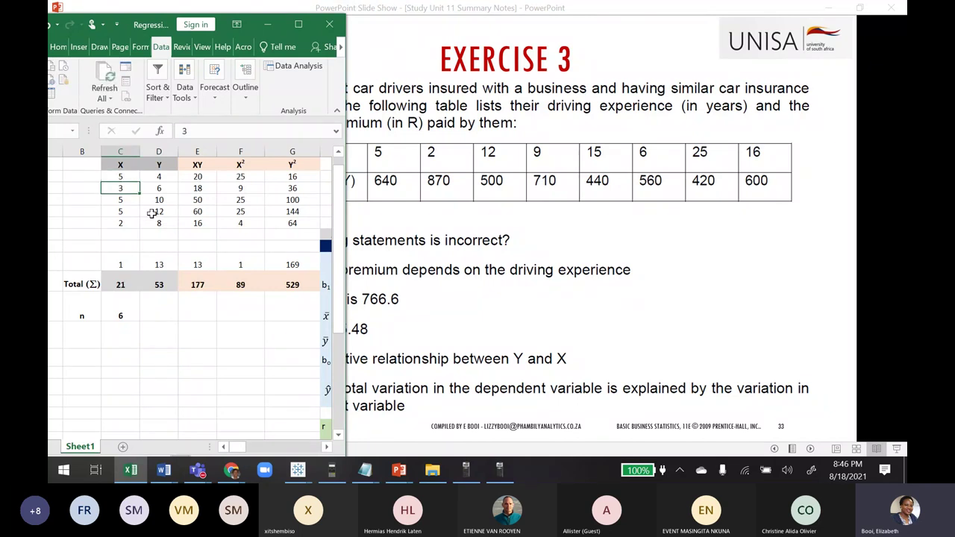
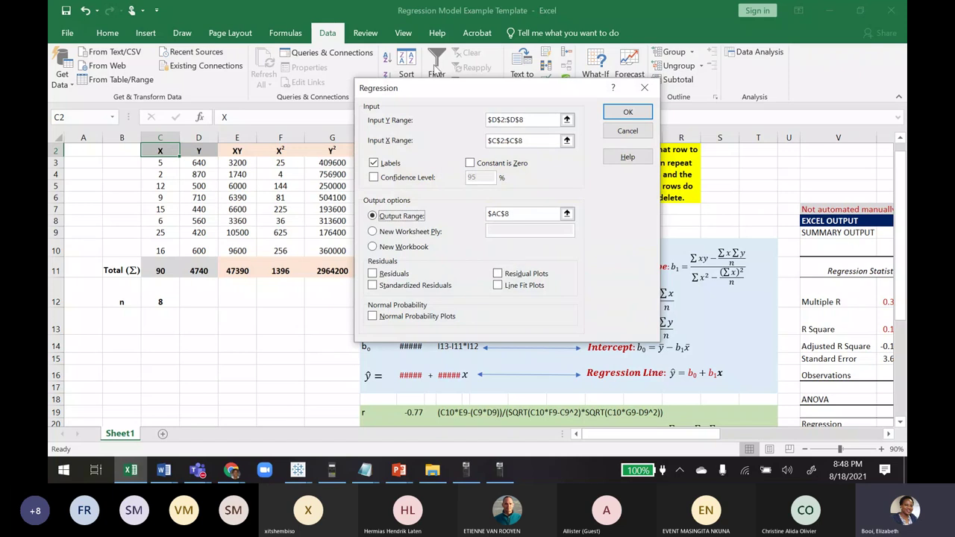
# Run the regression with Y range $D$2:$D$10, X range $C$2:$C$10 and labels, overwriting the existing output at $AC$8
pyautogui.moveTo(438, 90); pyautogui.dragTo(610, 79)
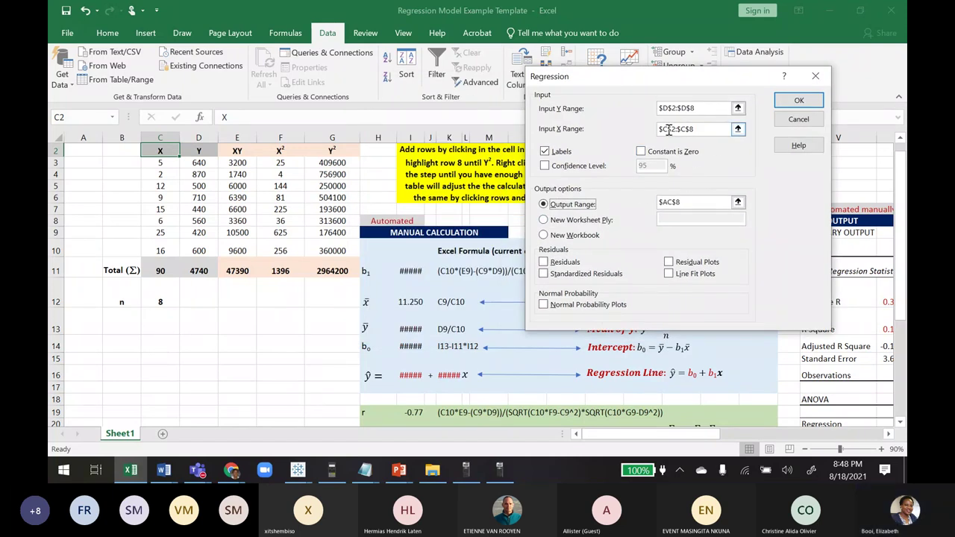
pyautogui.moveTo(702, 110); pyautogui.dragTo(635, 109)
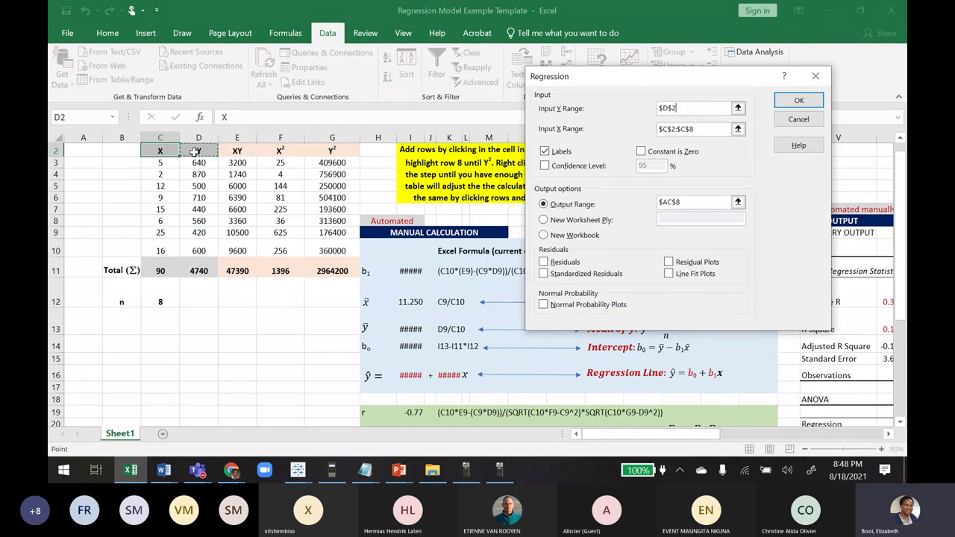
pyautogui.moveTo(195, 151); pyautogui.dragTo(204, 251)
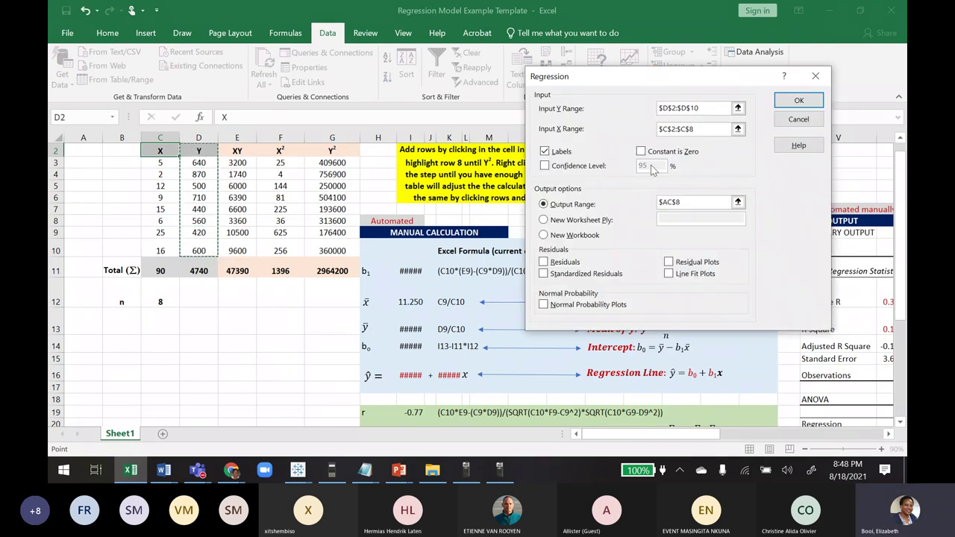
pyautogui.moveTo(714, 131); pyautogui.dragTo(656, 138)
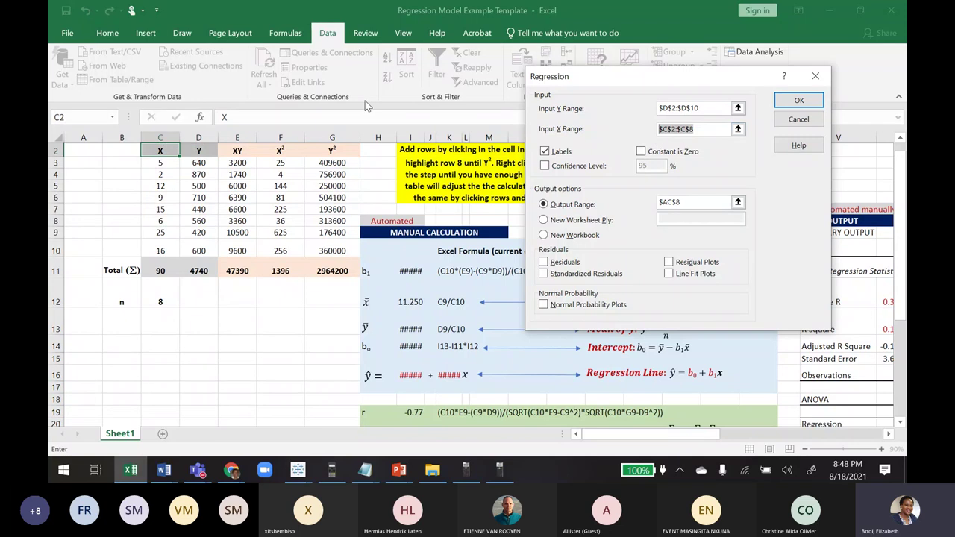
pyautogui.click(160, 151)
pyautogui.moveTo(159, 151); pyautogui.dragTo(161, 248)
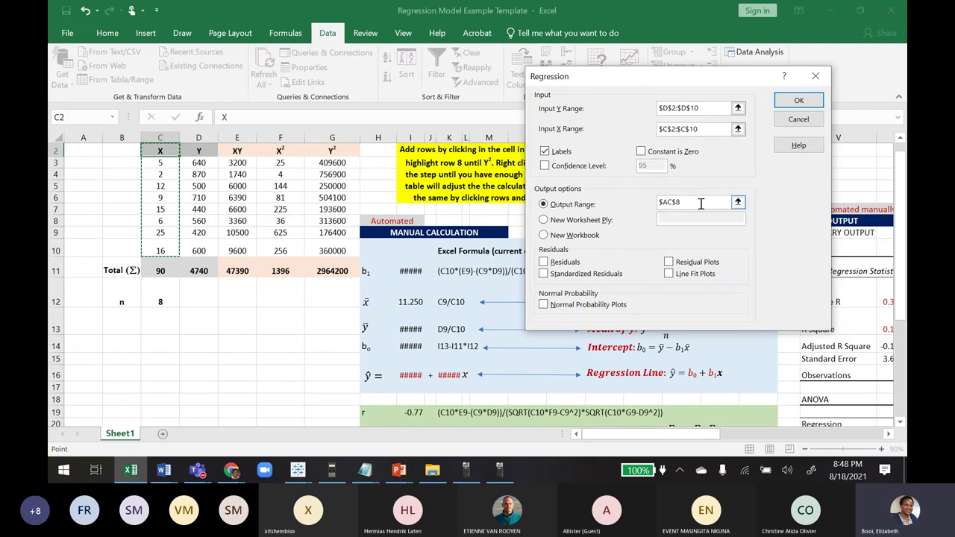
pyautogui.click(800, 101)
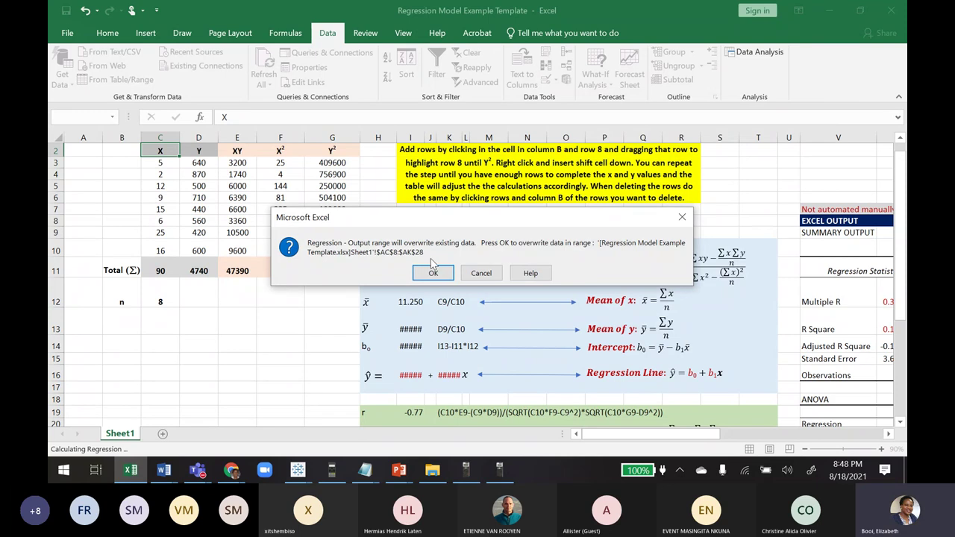
pyautogui.click(433, 274)
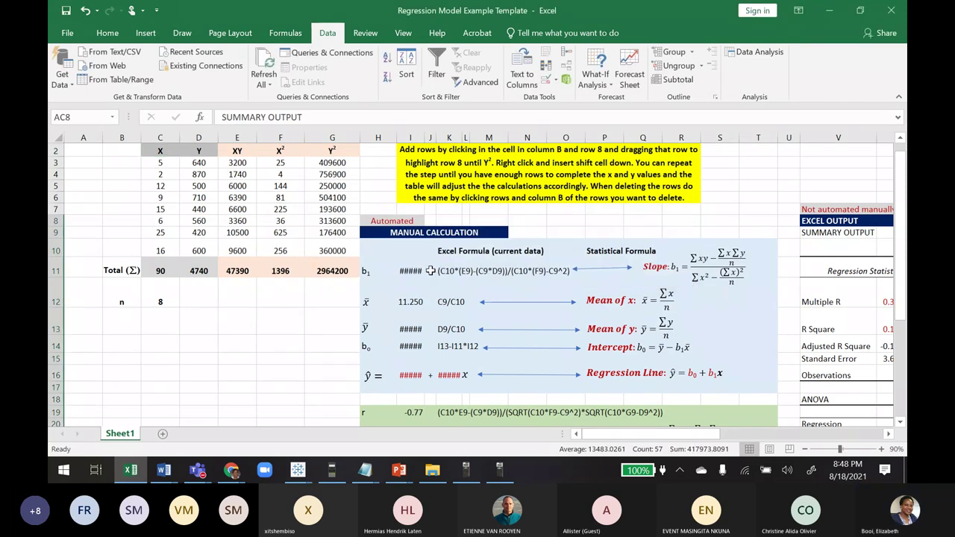
# Delete columns V through AB, which hold the template's old Excel regression output
pyautogui.moveTo(625, 423); pyautogui.dragTo(791, 422)
pyautogui.hscroll(-10, 549, 288)
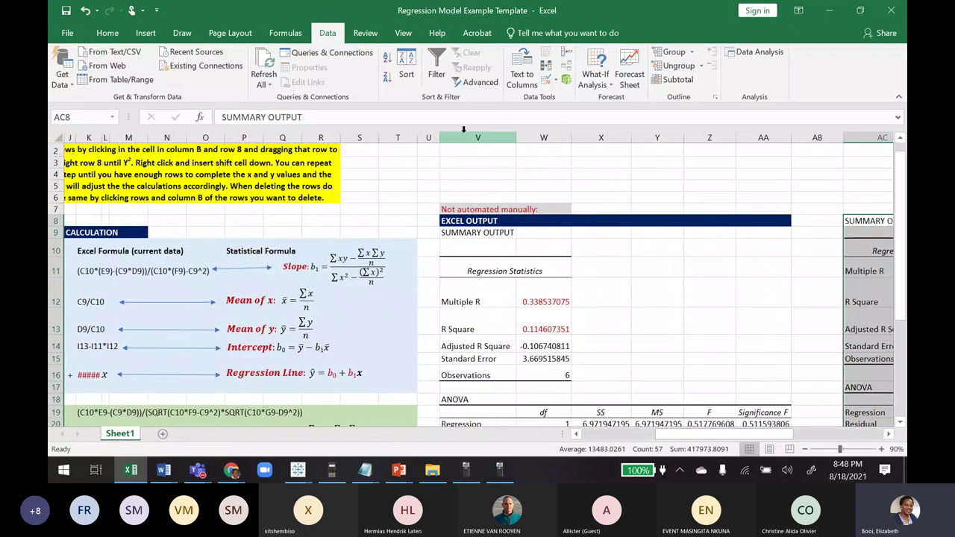
pyautogui.moveTo(478, 138); pyautogui.dragTo(817, 137)
pyautogui.rightClick(638, 135)
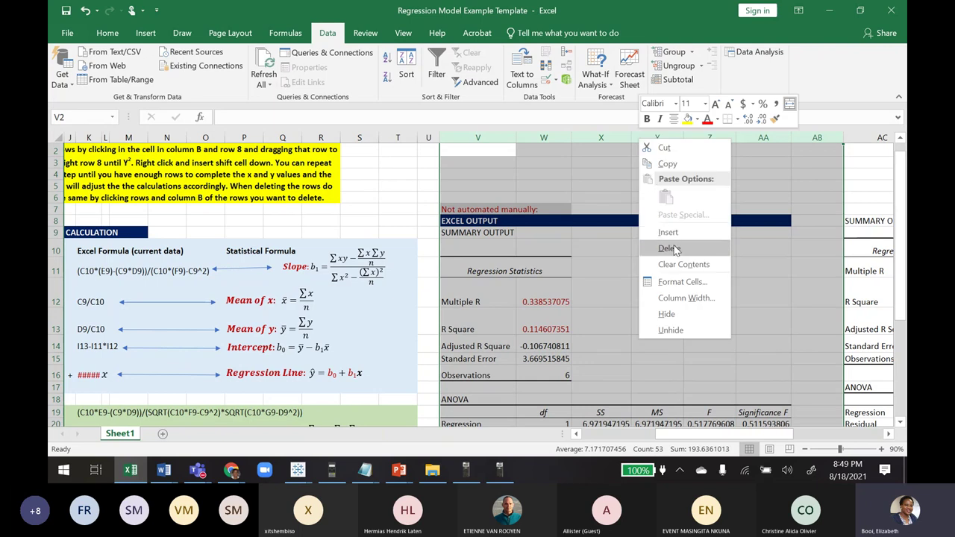
pyautogui.click(669, 249)
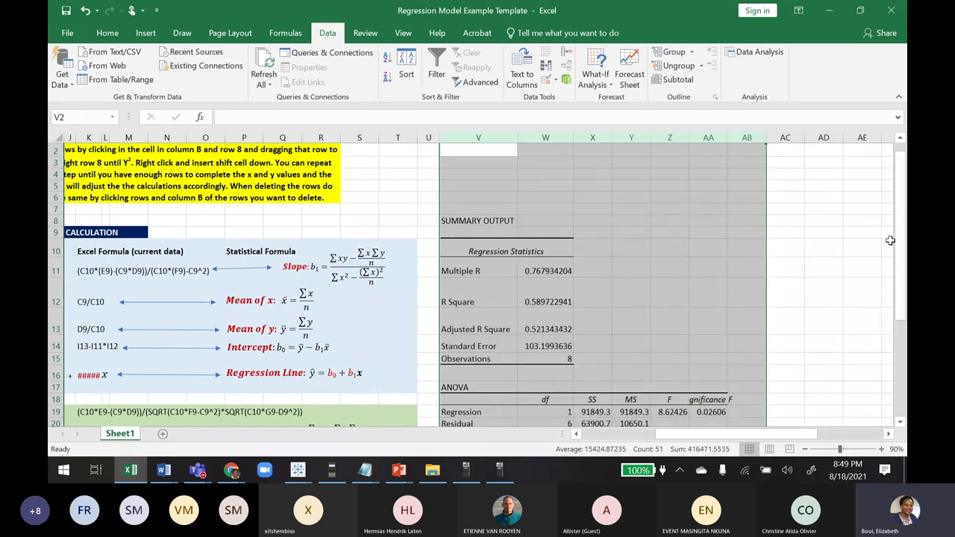
# Review the new ANOVA and coefficient output, then return to the data table and inspect the Y² formula in G3
pyautogui.moveTo(892, 240)
pyautogui.mouseDown()
pyautogui.moveTo(900, 258)
pyautogui.moveTo(899, 249)
pyautogui.mouseUp()
pyautogui.click(782, 315)
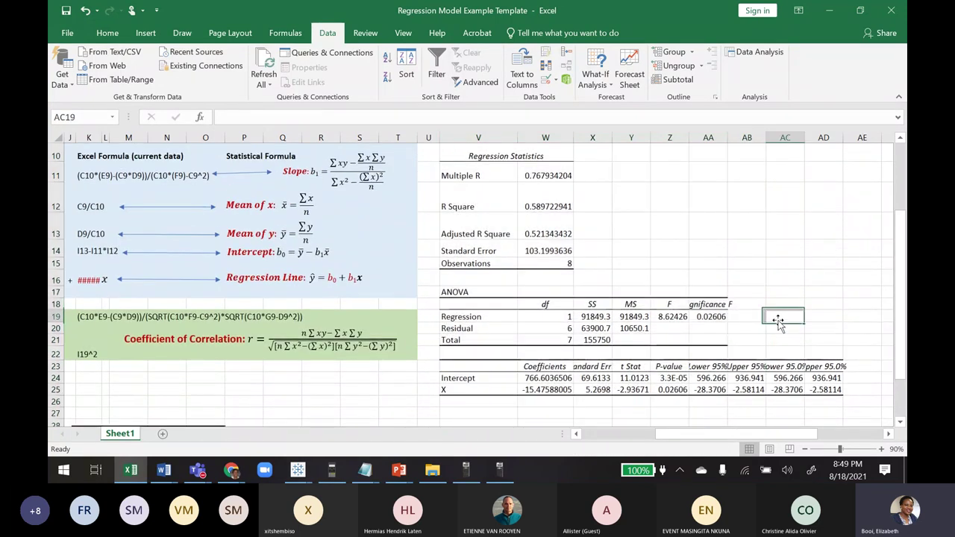
pyautogui.moveTo(679, 435); pyautogui.dragTo(581, 435)
pyautogui.click(199, 278)
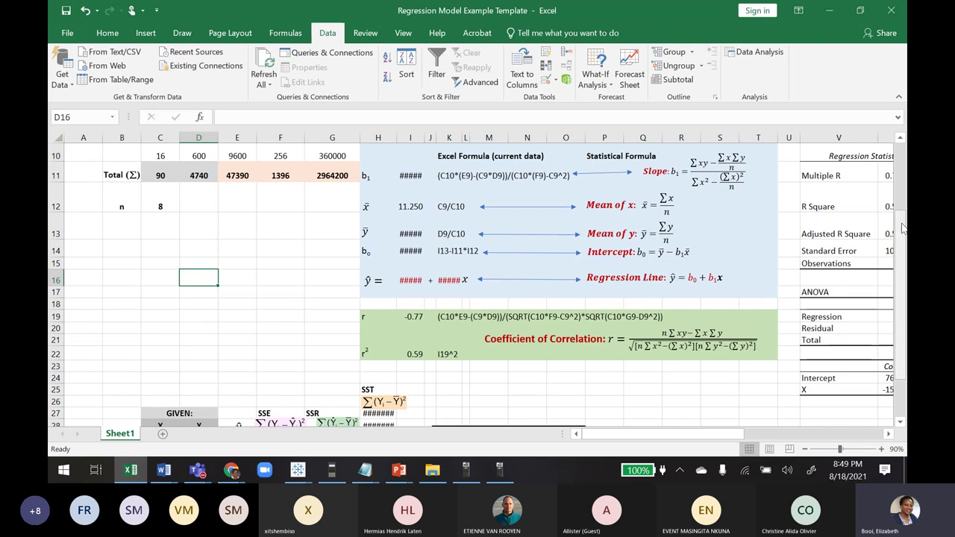
pyautogui.scroll(3, 903, 228)
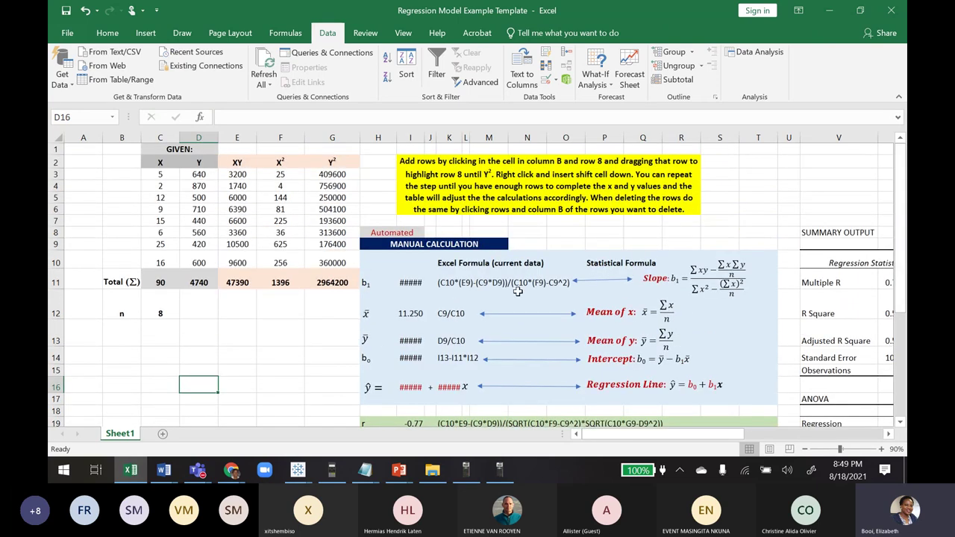
pyautogui.doubleClick(333, 174)
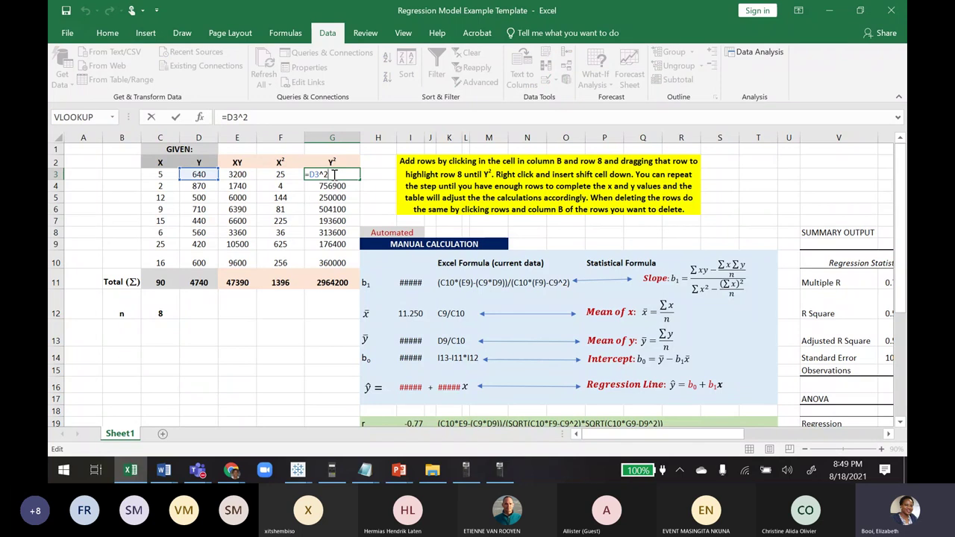
pyautogui.click(272, 351)
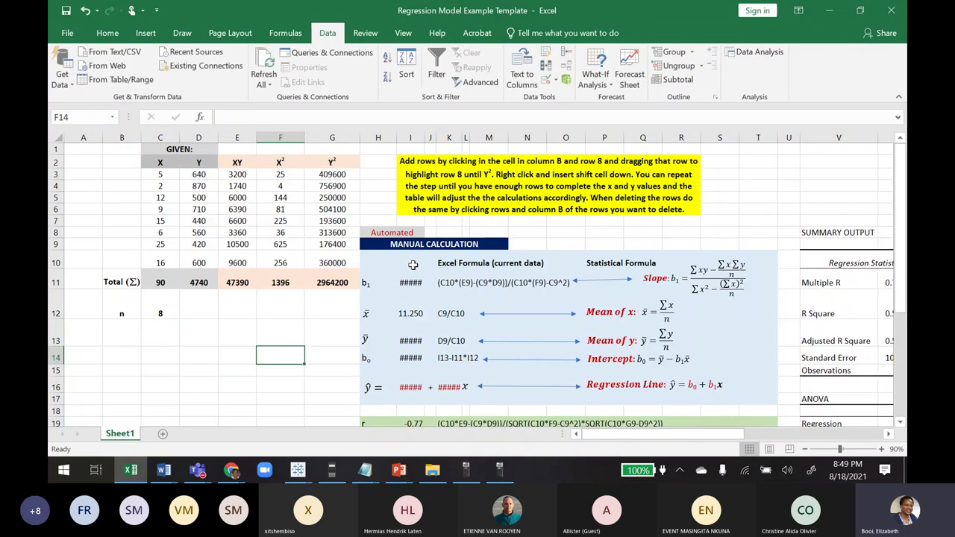
# Autofit column I so the manual calculation values from b1 to the regression line fit their cells
pyautogui.moveTo(410, 282); pyautogui.dragTo(403, 389)
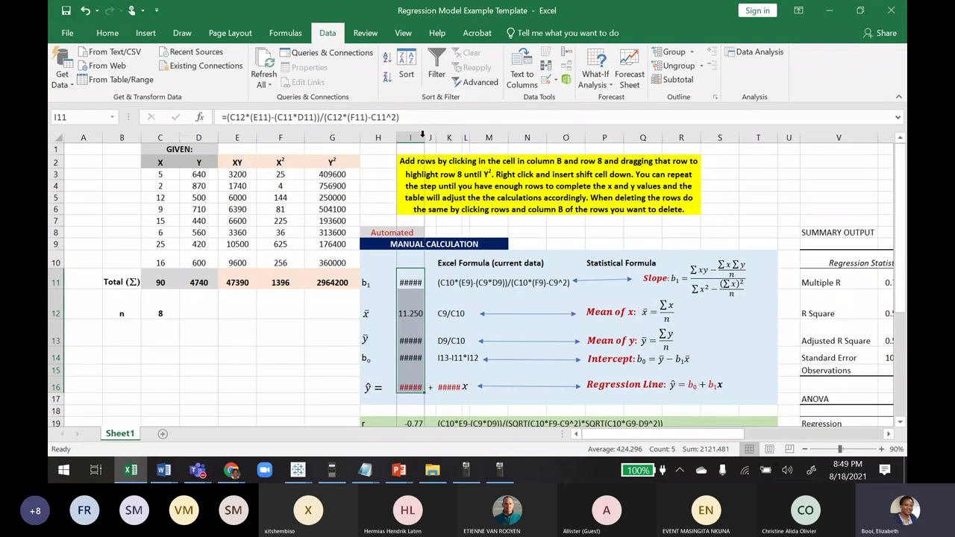
pyautogui.doubleClick(424, 138)
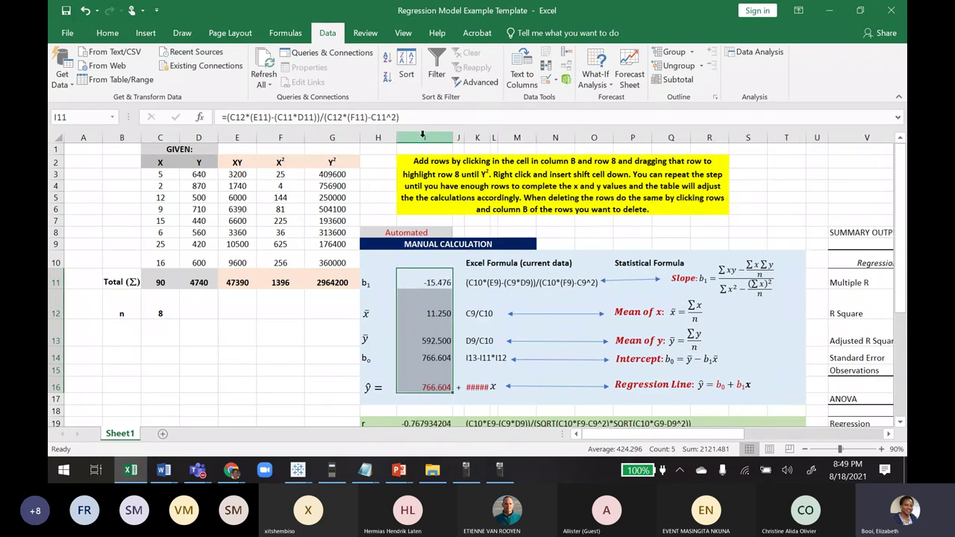
pyautogui.click(295, 356)
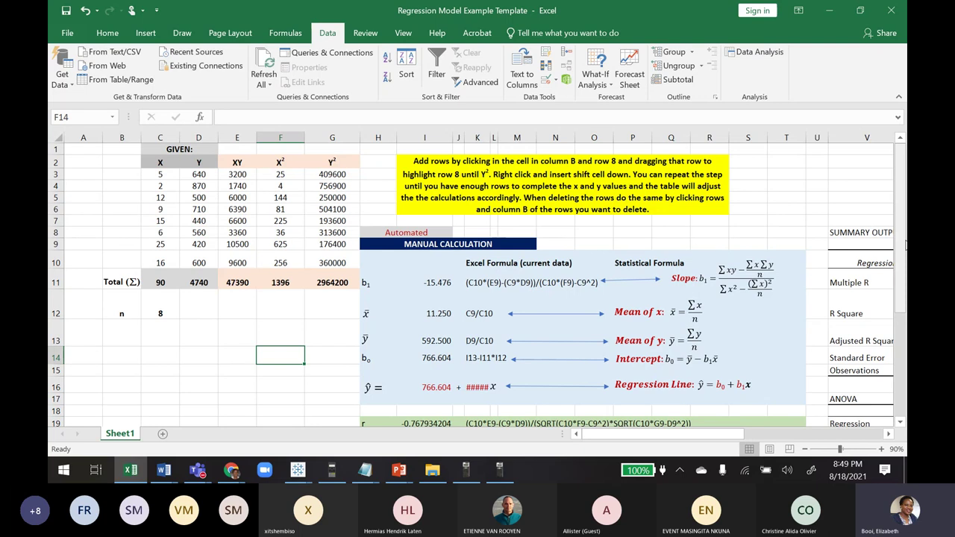
# Try to fit column K to the slope value in the regression line by autofitting it, then narrowing it again
pyautogui.moveTo(905, 242); pyautogui.dragTo(903, 275)
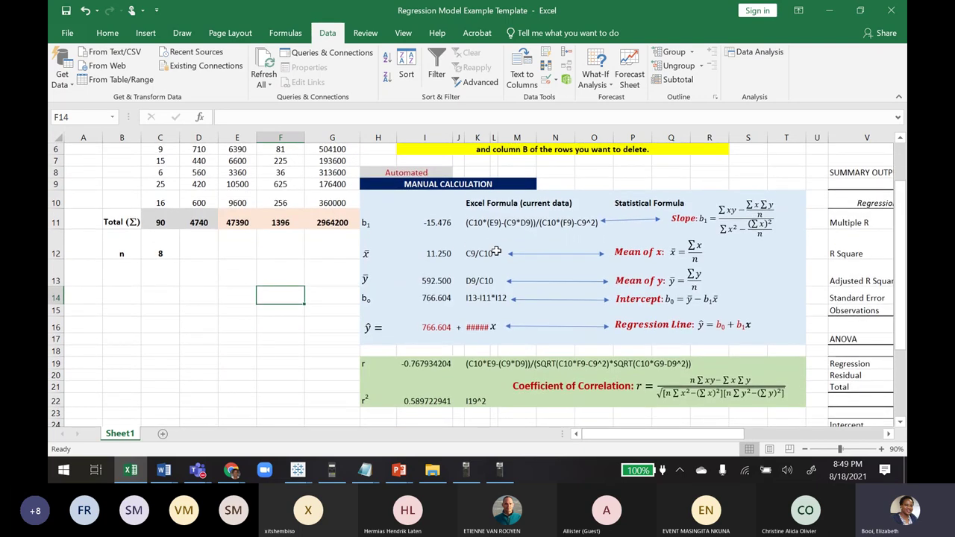
pyautogui.click(478, 137)
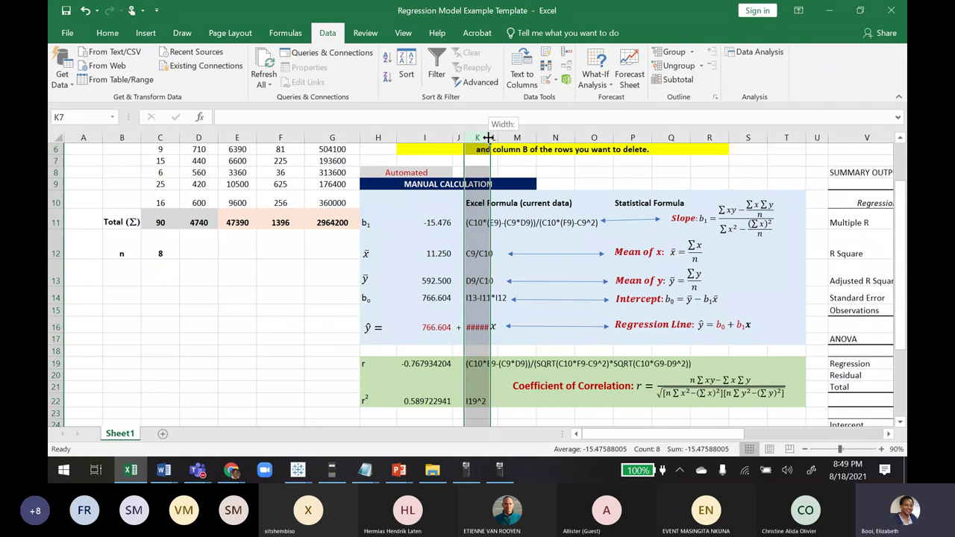
pyautogui.doubleClick(489, 135)
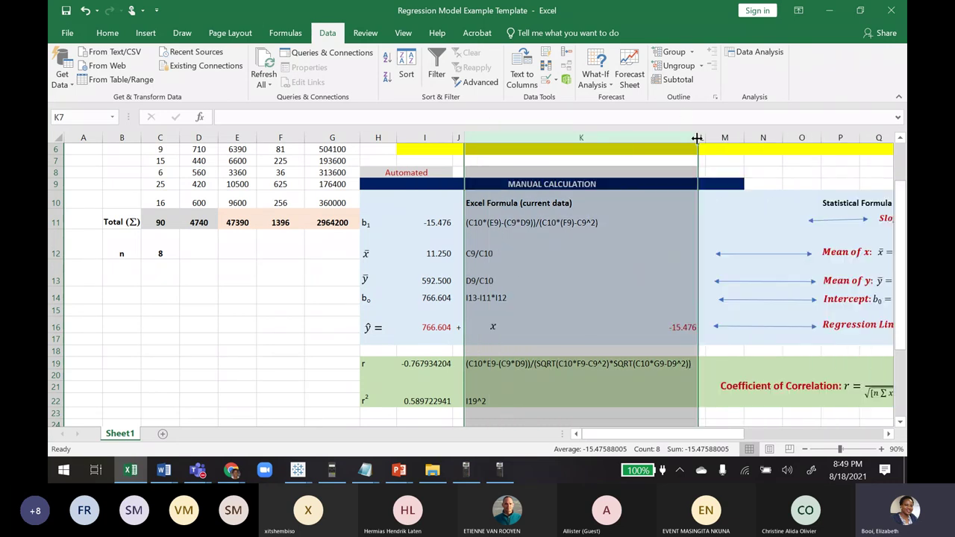
pyautogui.moveTo(697, 138); pyautogui.dragTo(525, 151)
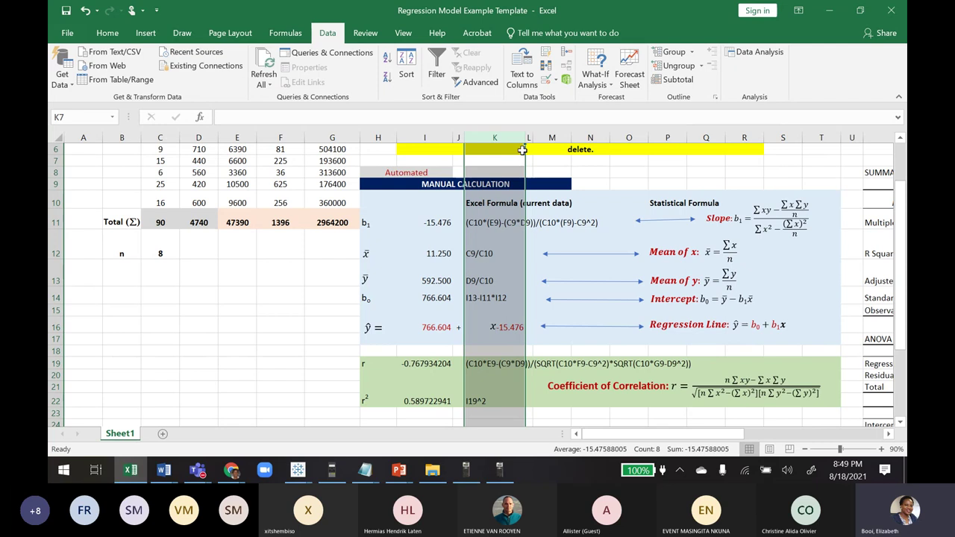
pyautogui.moveTo(524, 138); pyautogui.dragTo(493, 140)
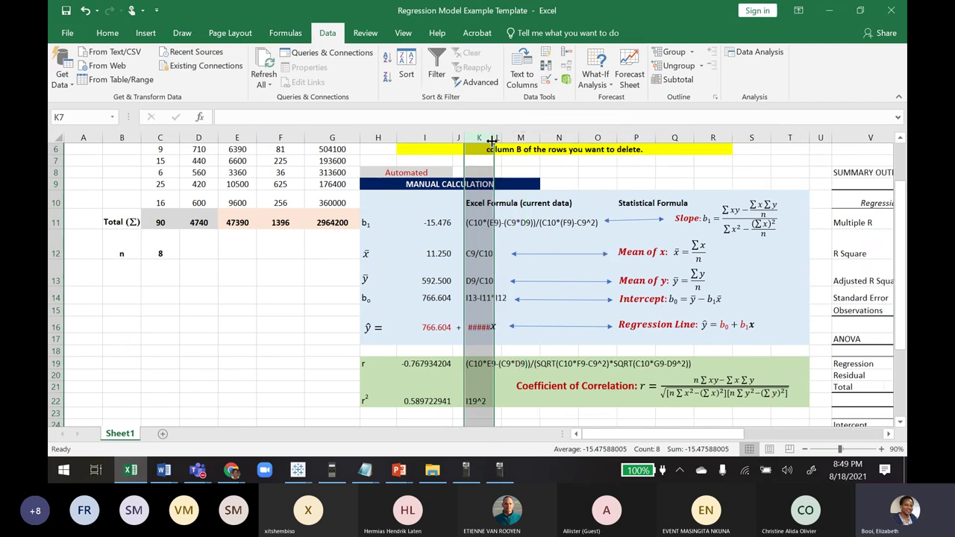
# Widen column K slightly to fit the regression line's slope value, and place the x text box directly after that value
pyautogui.click(497, 326)
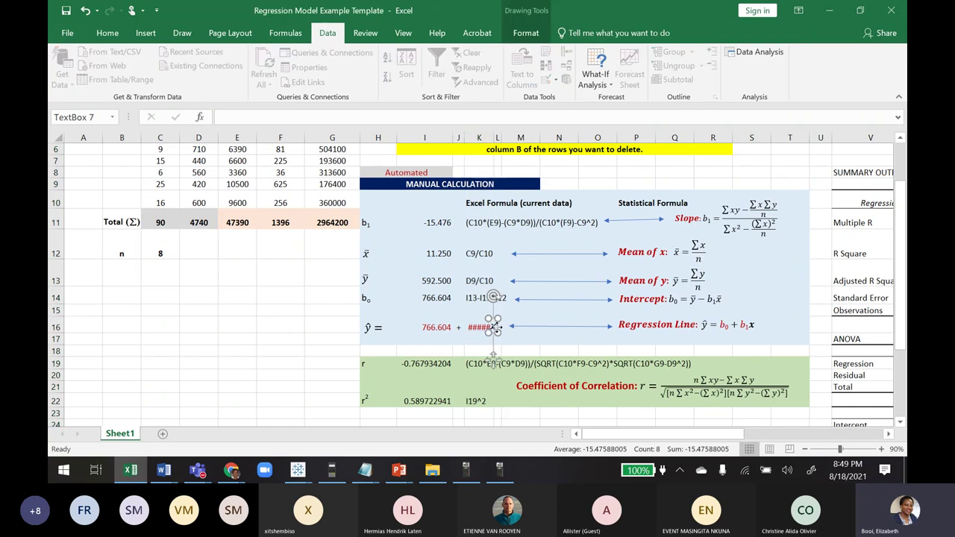
pyautogui.moveTo(496, 326); pyautogui.dragTo(500, 326)
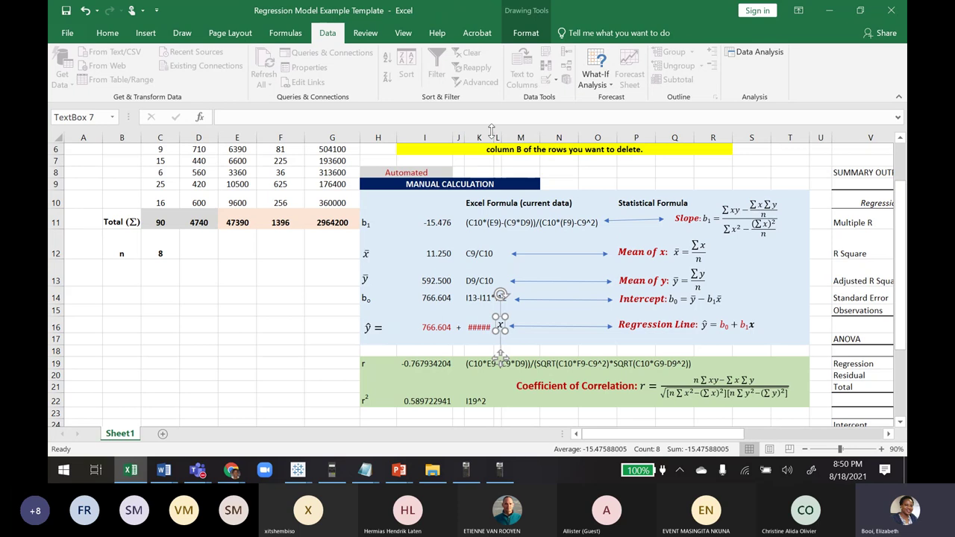
pyautogui.moveTo(494, 136); pyautogui.dragTo(500, 137)
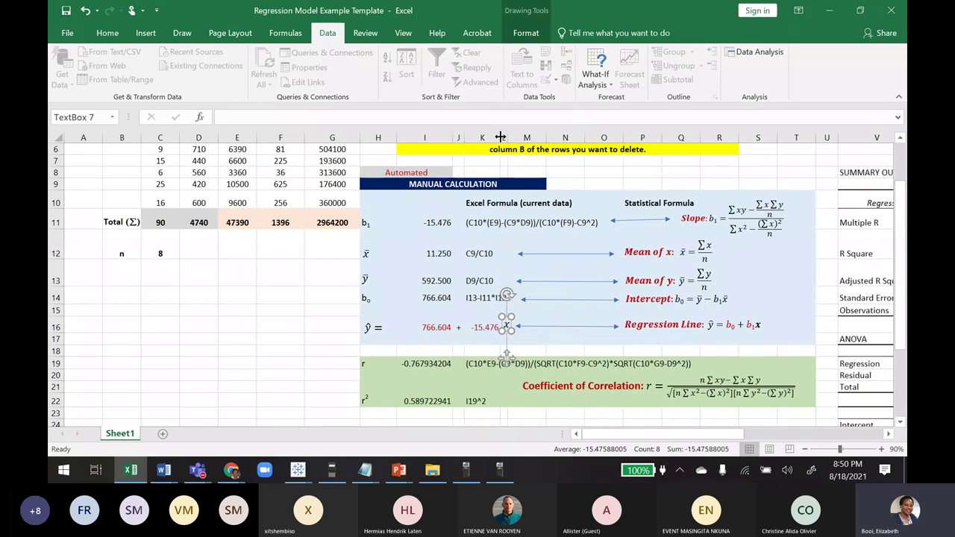
pyautogui.click(294, 363)
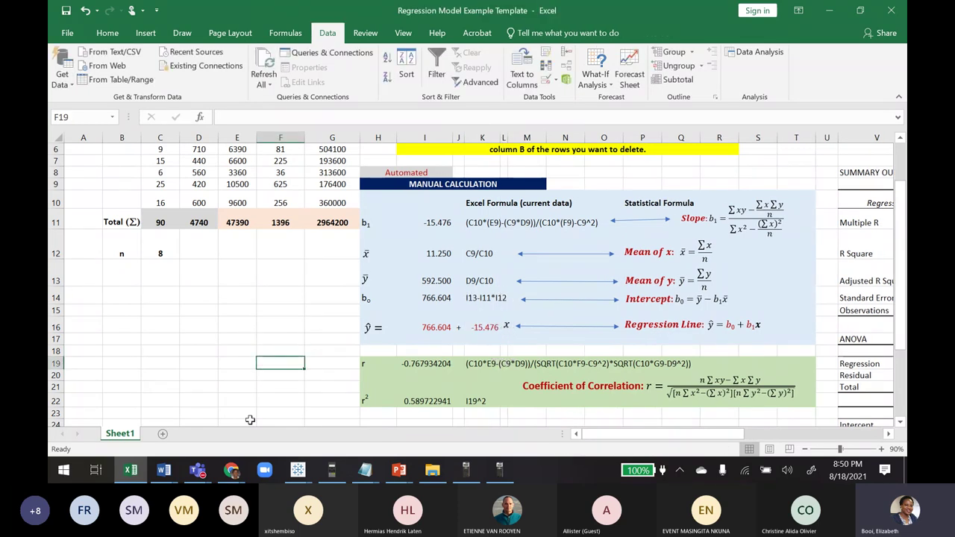
pyautogui.click(506, 326)
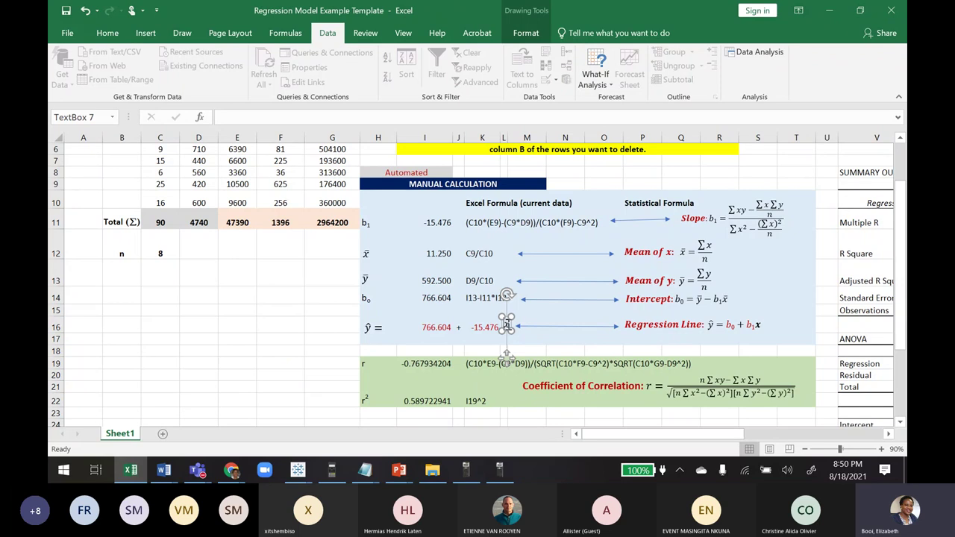
pyautogui.moveTo(506, 326); pyautogui.dragTo(507, 327)
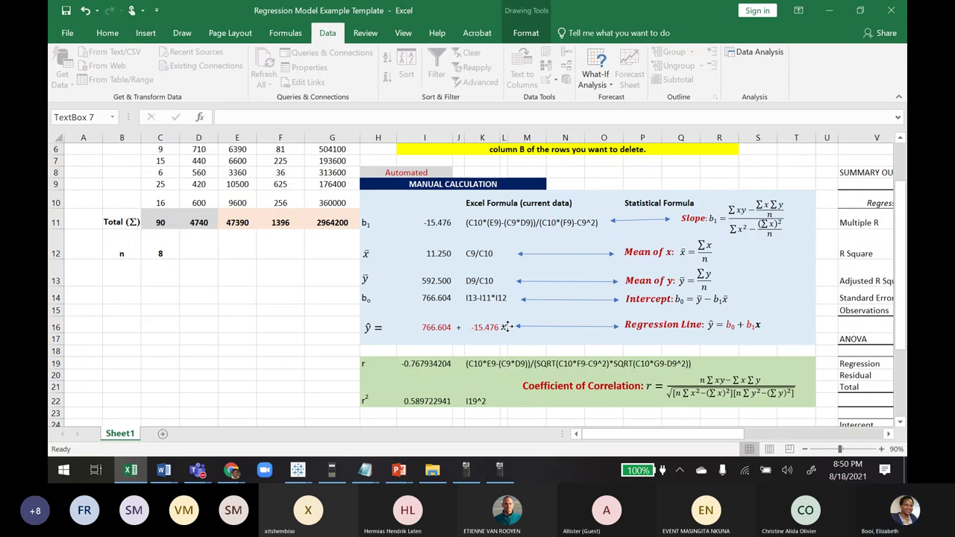
pyautogui.click(288, 335)
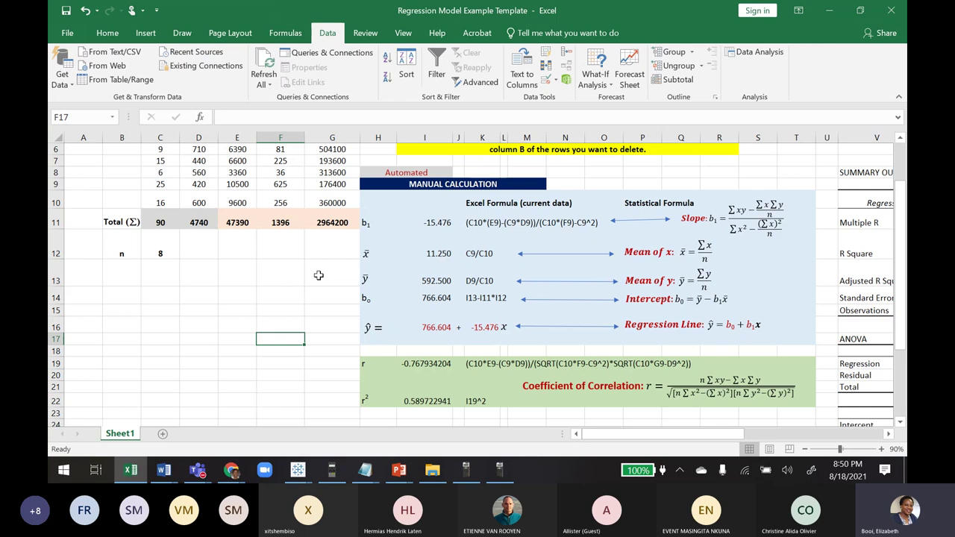
# Examine the regression output, comparing the sign of Multiple R in W11 with that of the X coefficient in W25
pyautogui.moveTo(901, 285); pyautogui.dragTo(902, 238)
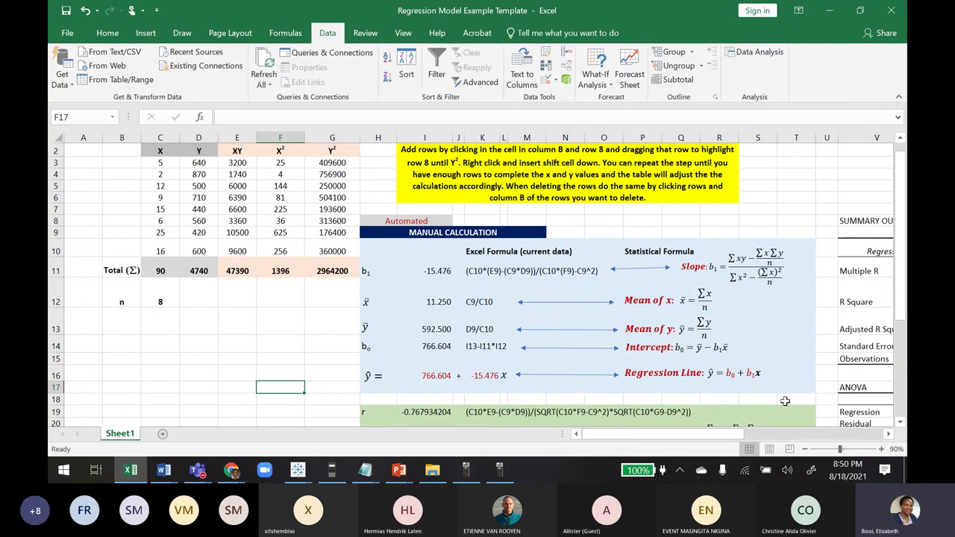
pyautogui.moveTo(707, 439); pyautogui.dragTo(749, 438)
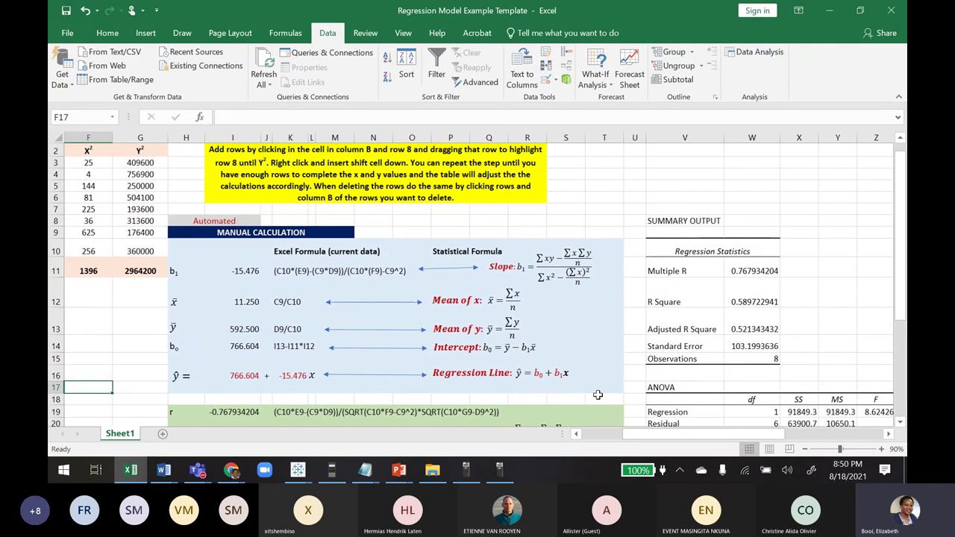
pyautogui.click(900, 422)
pyautogui.click(900, 423)
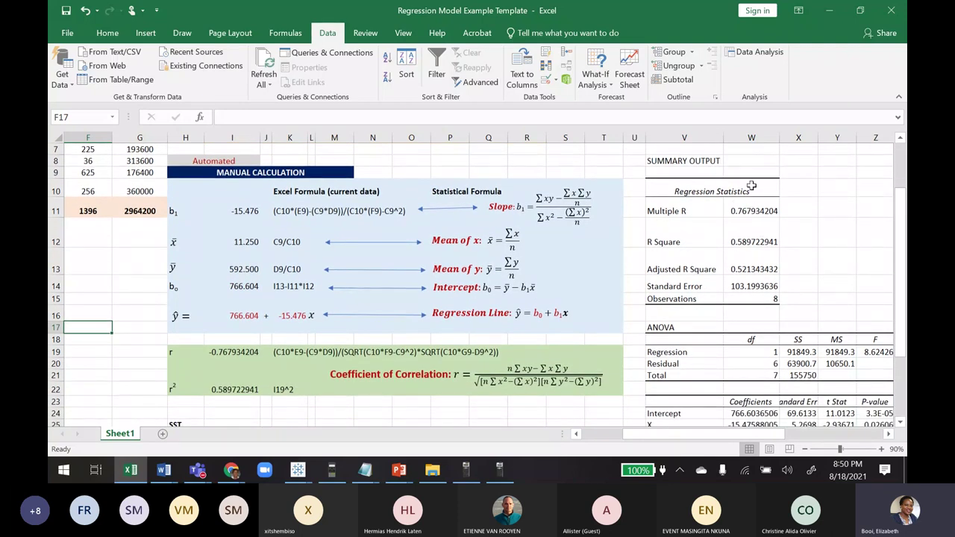
pyautogui.click(736, 209)
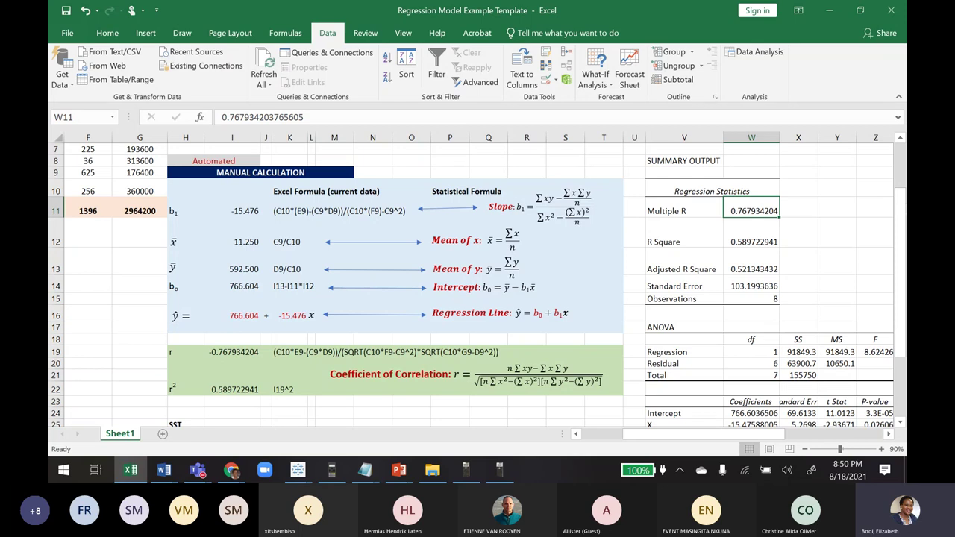
pyautogui.moveTo(905, 224); pyautogui.dragTo(905, 237)
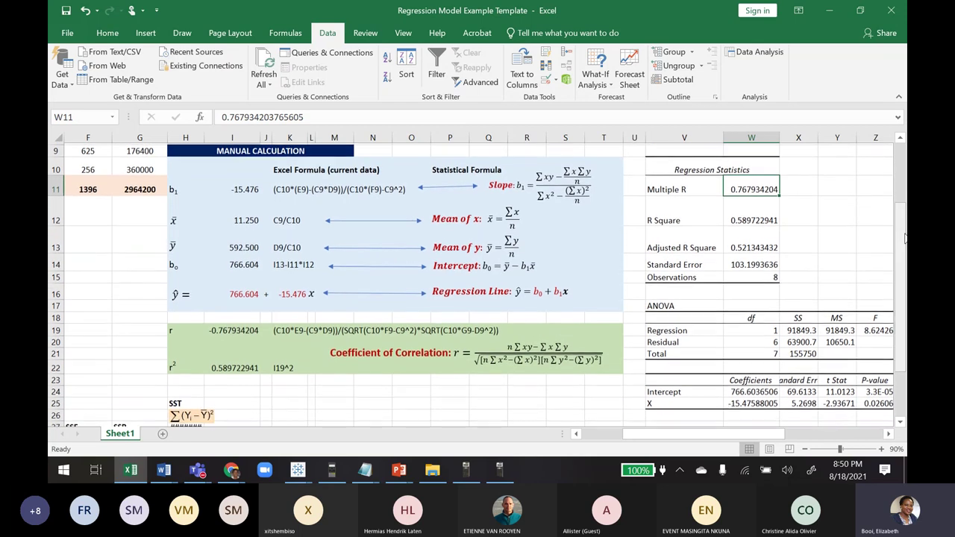
pyautogui.click(742, 403)
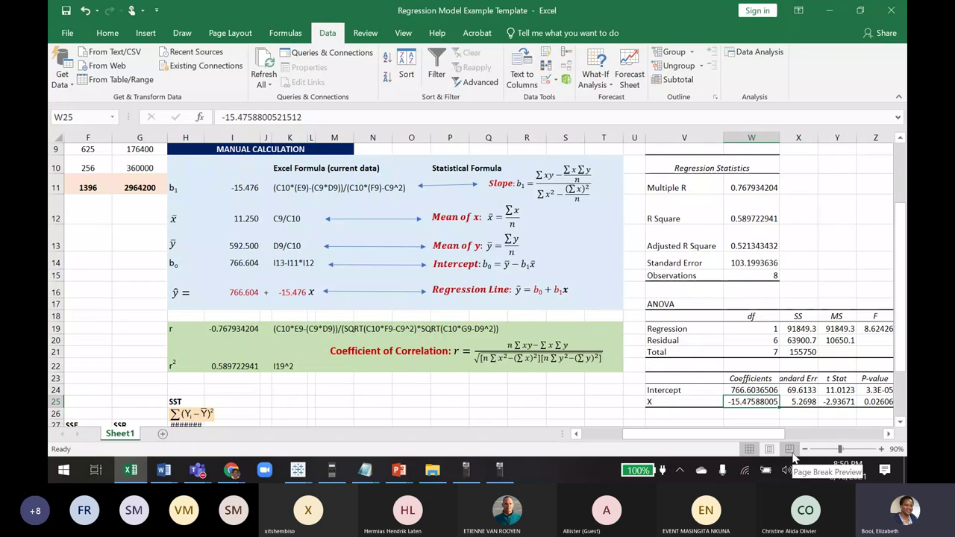
pyautogui.click(739, 187)
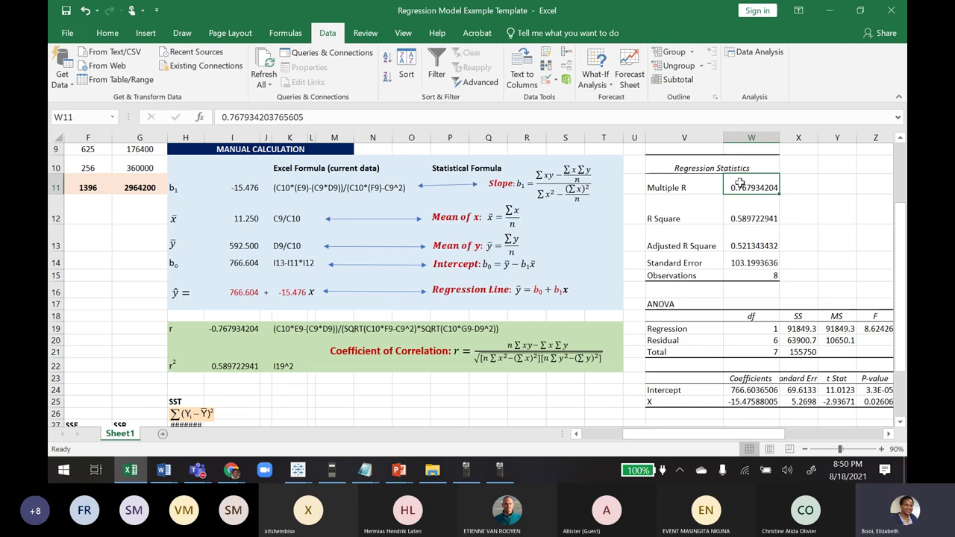
pyautogui.click(739, 401)
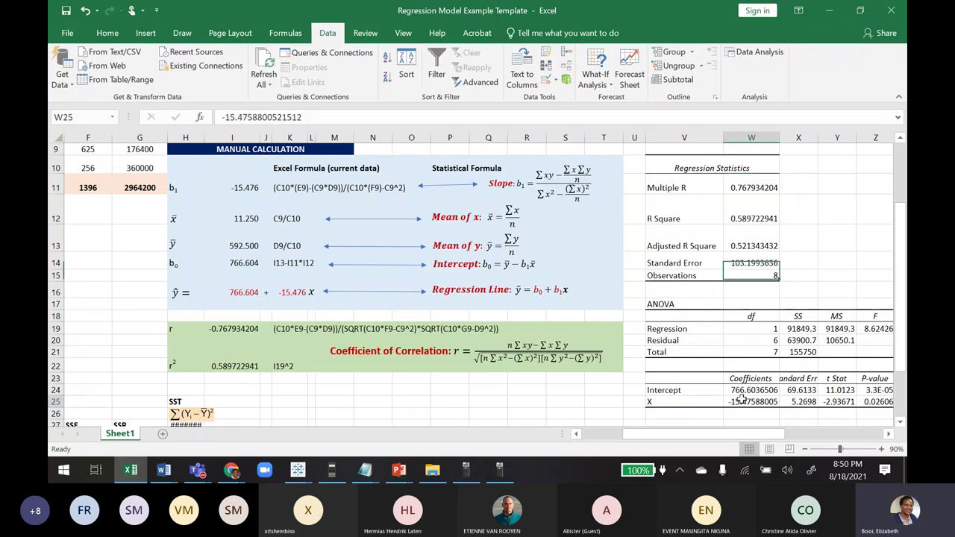
pyautogui.click(736, 189)
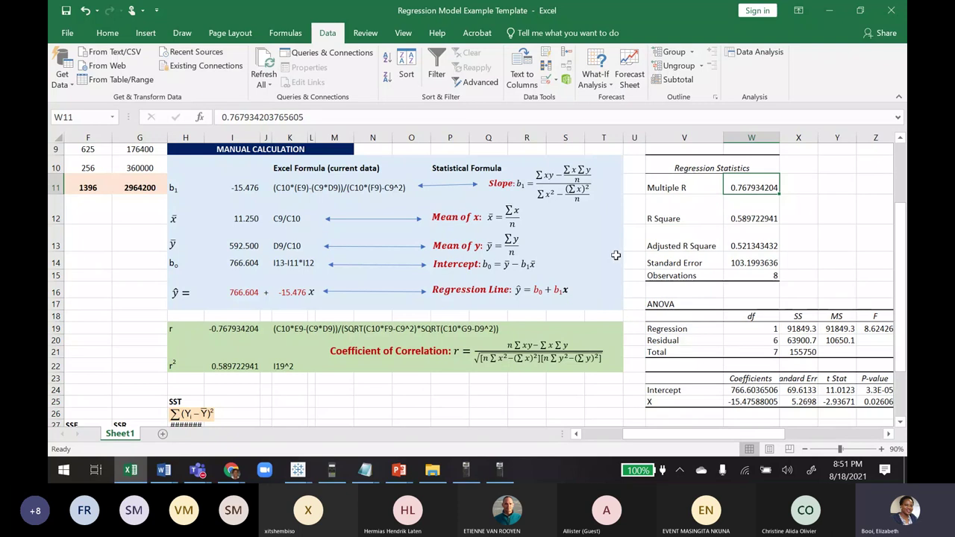
# Compare the manually calculated r, r², b0 and b1 with the R Square, Intercept and X values in the regression output
pyautogui.click(224, 326)
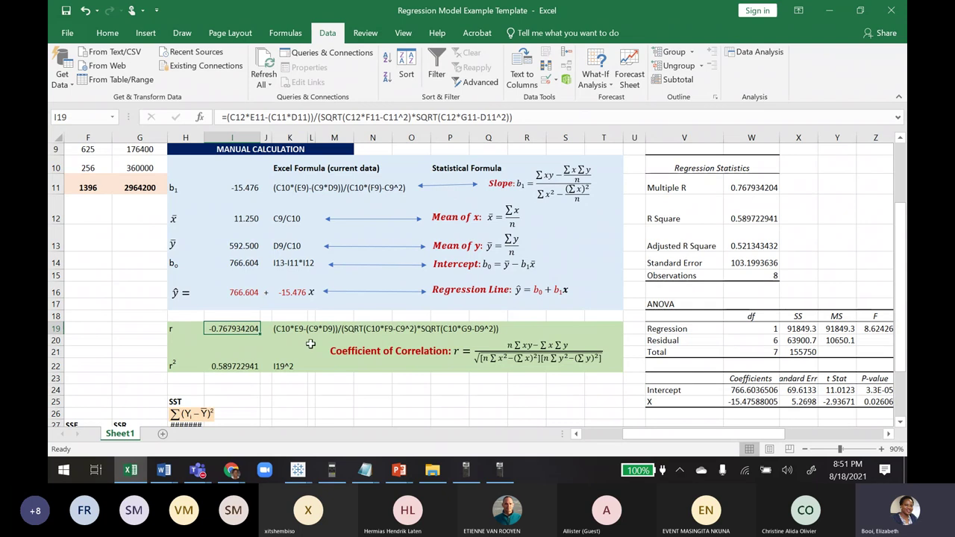
pyautogui.click(232, 375)
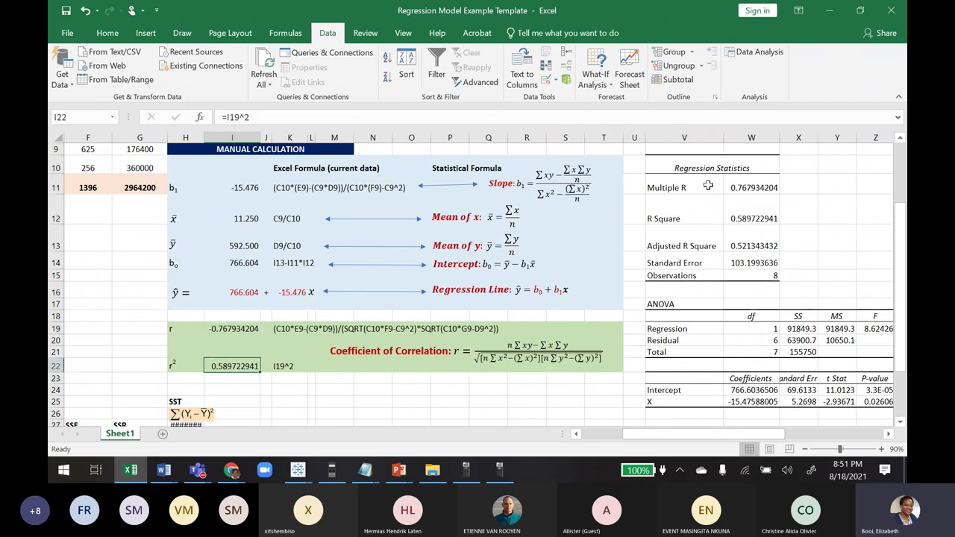
pyautogui.click(735, 209)
pyautogui.click(740, 389)
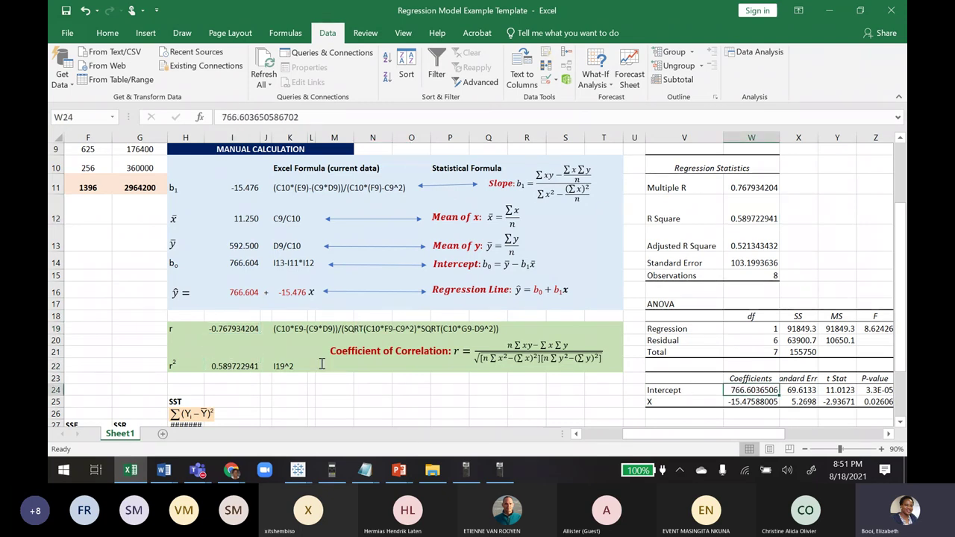
pyautogui.click(258, 263)
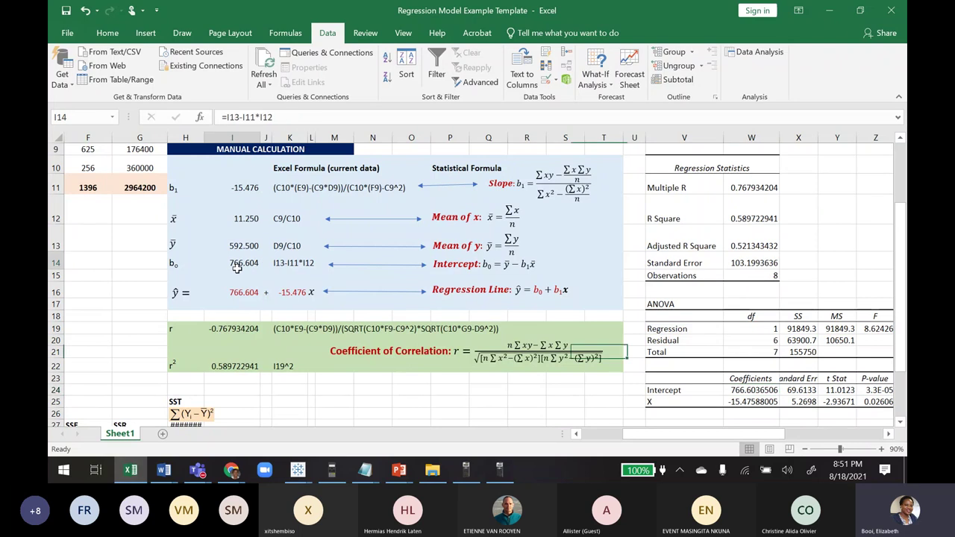
pyautogui.click(747, 401)
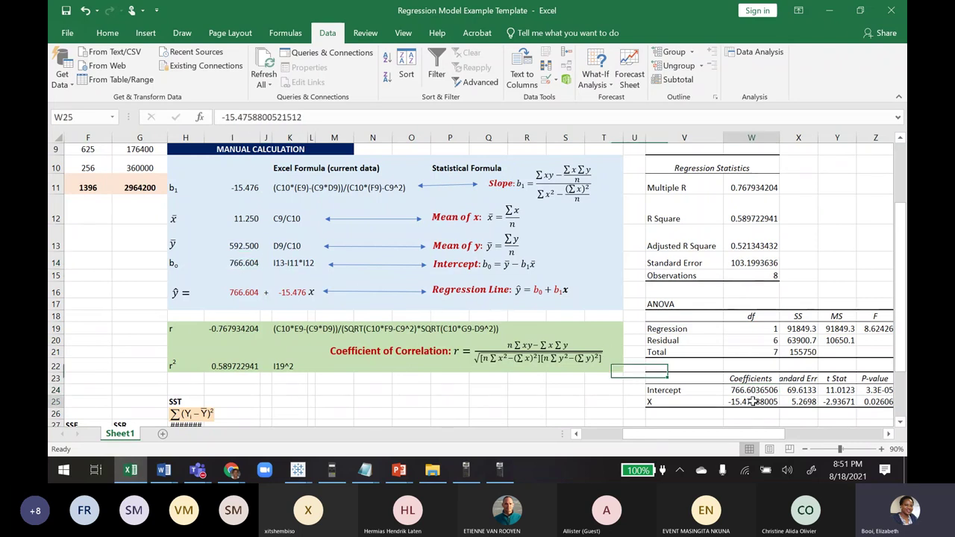
pyautogui.click(249, 186)
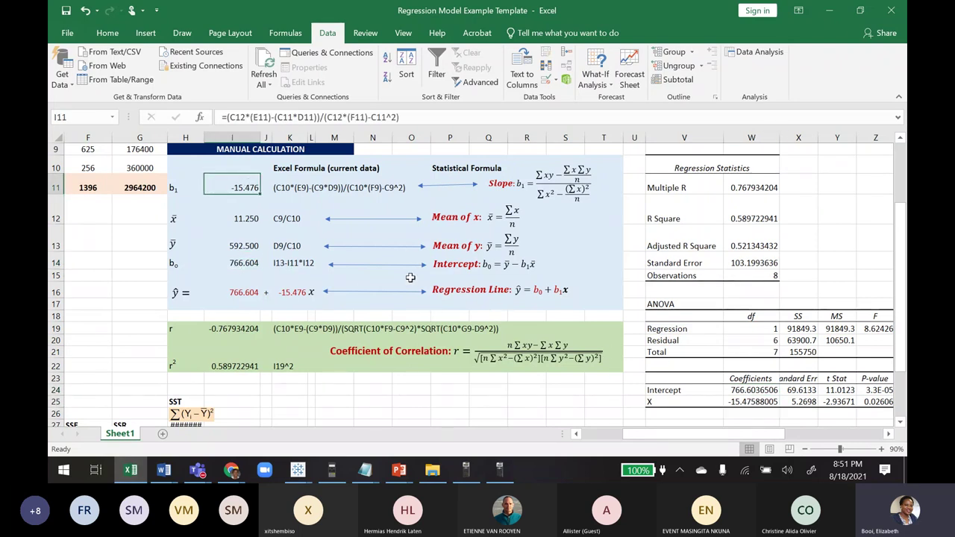
pyautogui.click(407, 399)
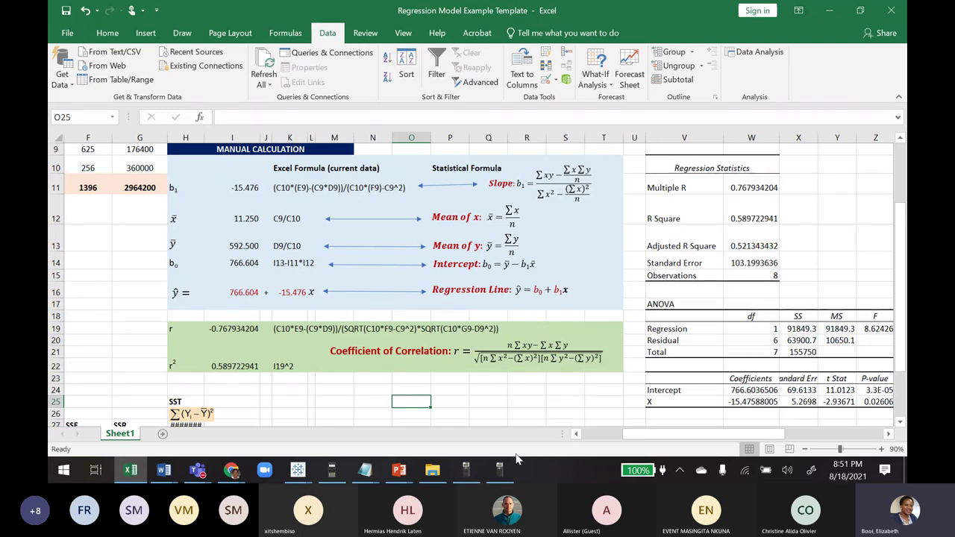
# Reduce the font size of the SSE, SSR and SST table in A25:I37 to 9 so the SST values fit column H
pyautogui.moveTo(709, 434); pyautogui.dragTo(633, 436)
pyautogui.moveTo(902, 235); pyautogui.dragTo(901, 279)
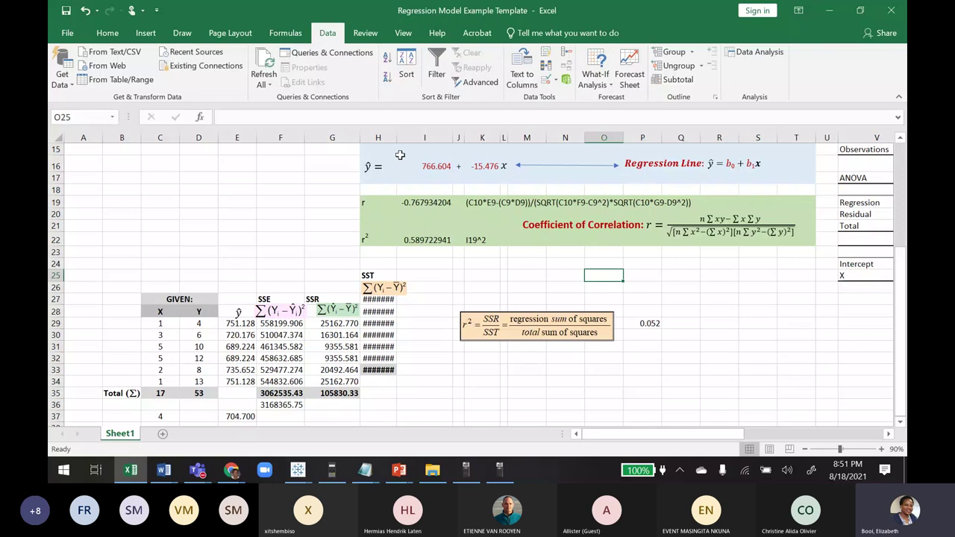
pyautogui.moveTo(425, 416); pyautogui.dragTo(101, 277)
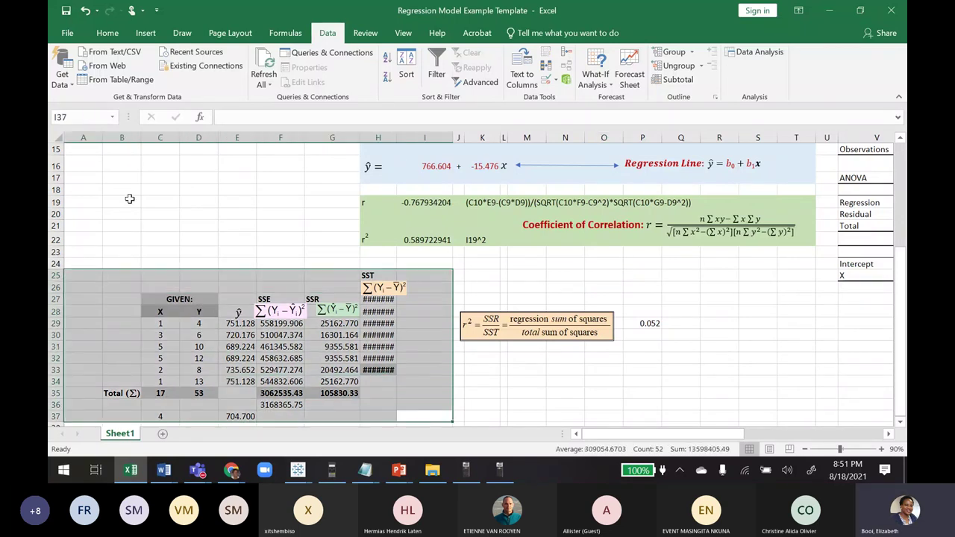
pyautogui.click(108, 33)
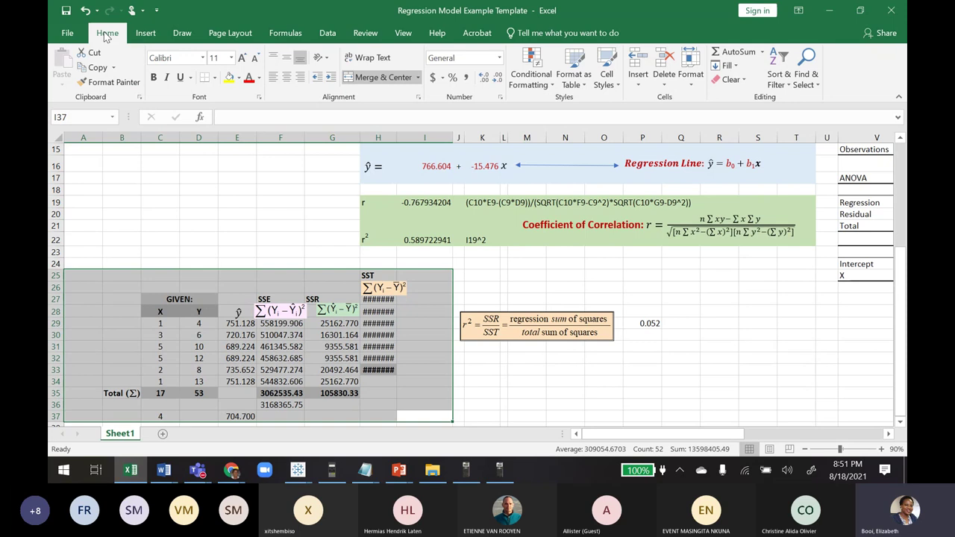
pyautogui.click(256, 58)
pyautogui.click(256, 59)
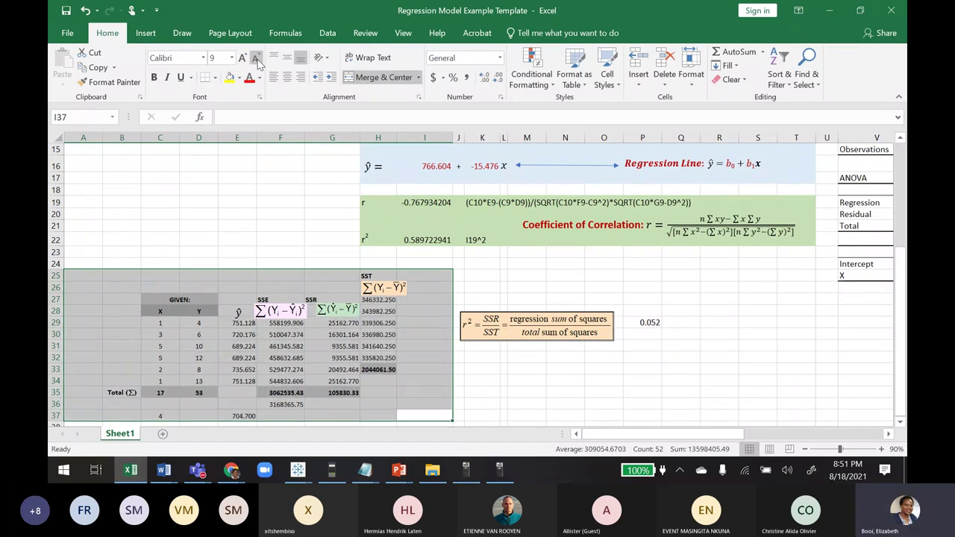
pyautogui.click(480, 376)
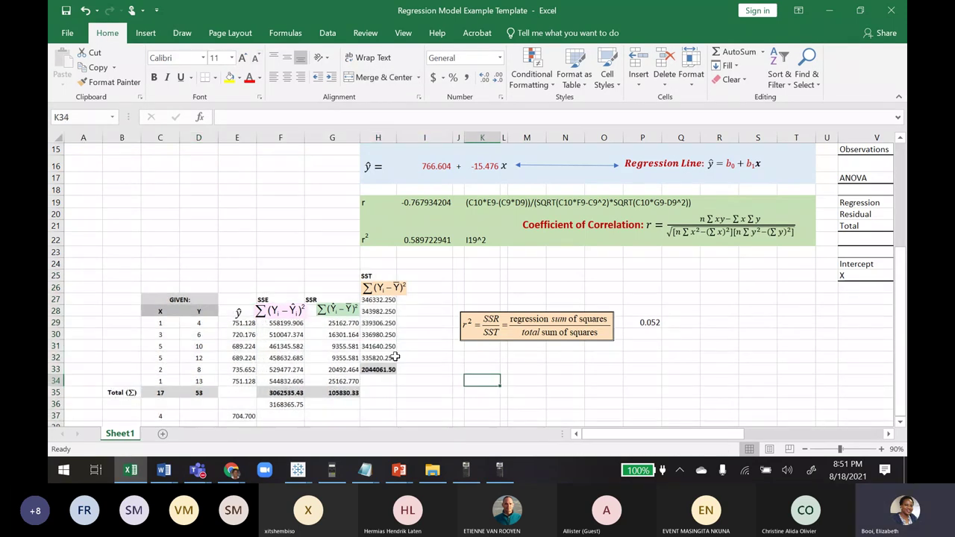
# Inspect the formula in P29 that calculates r² as SSR divided by SST
pyautogui.click(367, 391)
pyautogui.click(485, 394)
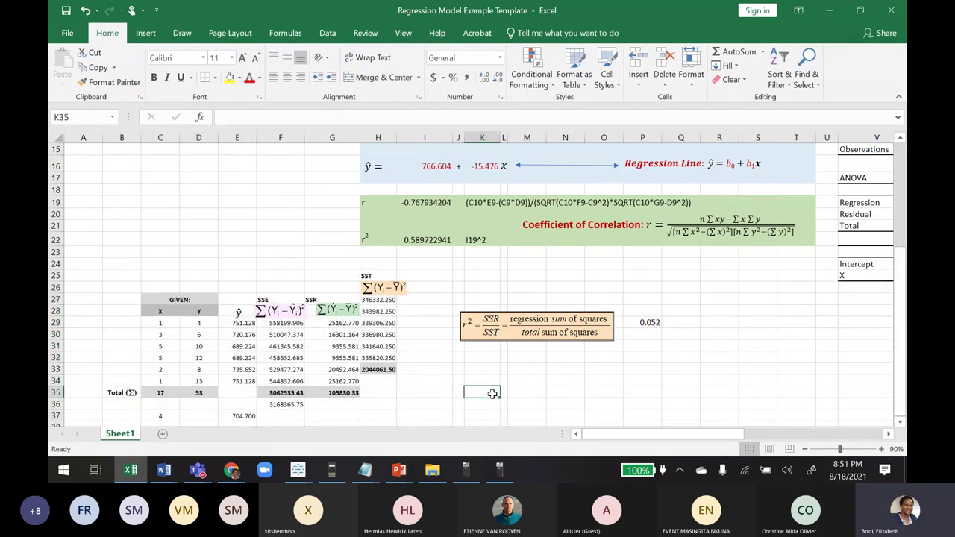
pyautogui.click(645, 321)
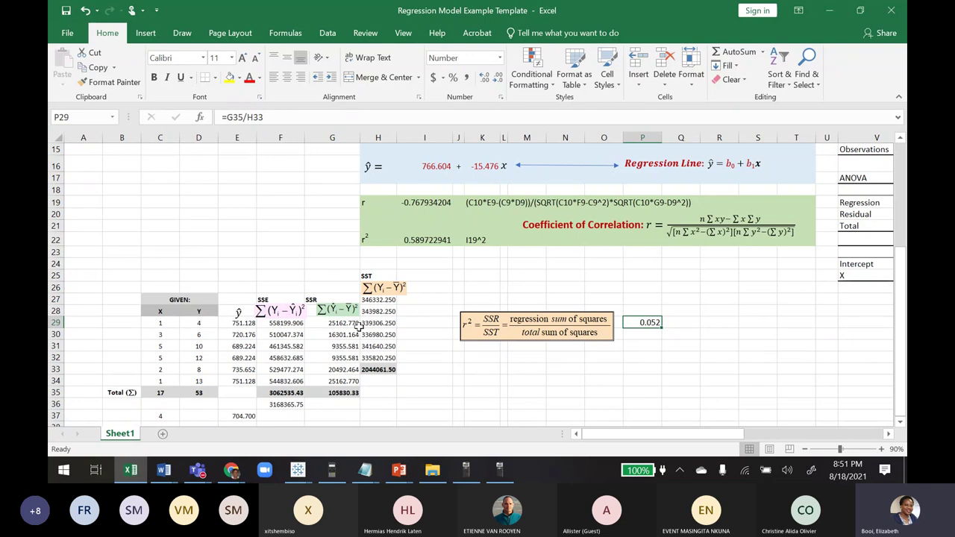
# Inspect the SSE plus SSR formula in F36, the SST total in H33 and the ŷ column starting at E29
pyautogui.click(273, 404)
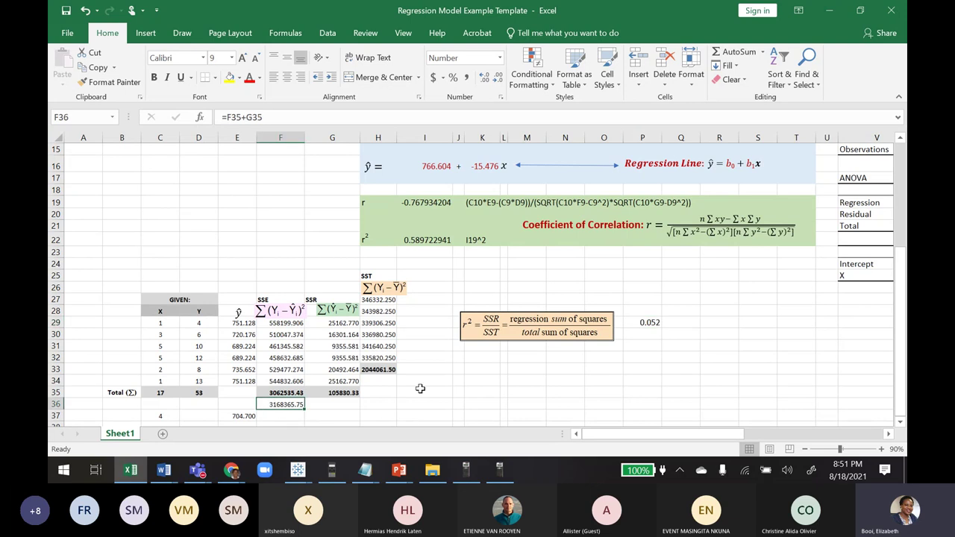
pyautogui.click(378, 369)
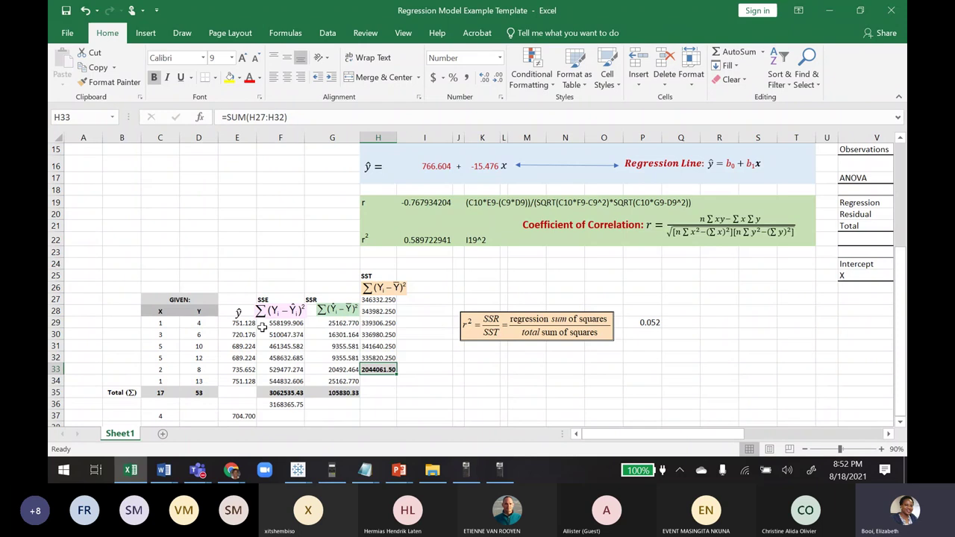
pyautogui.click(240, 325)
pyautogui.hotkey('ctrl', 'Down')
pyautogui.click(740, 345)
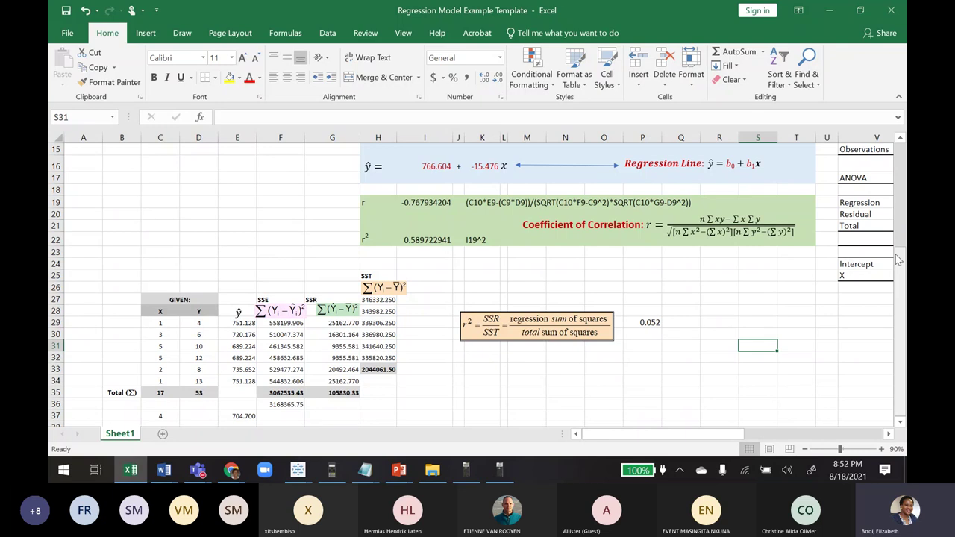
# Shrink the workbook window so the Exercise 3 slide shows beside it, and bring the manual calculation block H8:O22 into view
pyautogui.scroll(2, 858, 274)
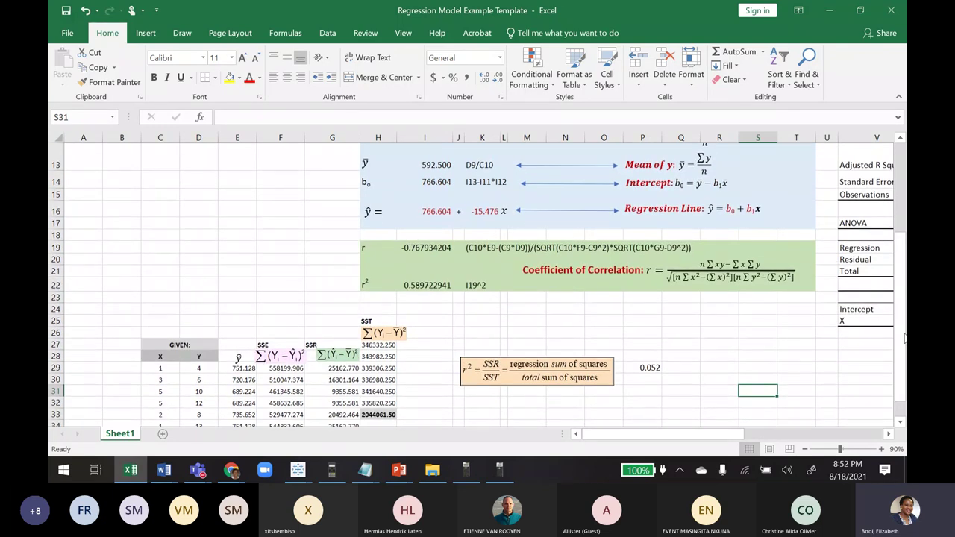
pyautogui.moveTo(901, 337); pyautogui.dragTo(901, 254)
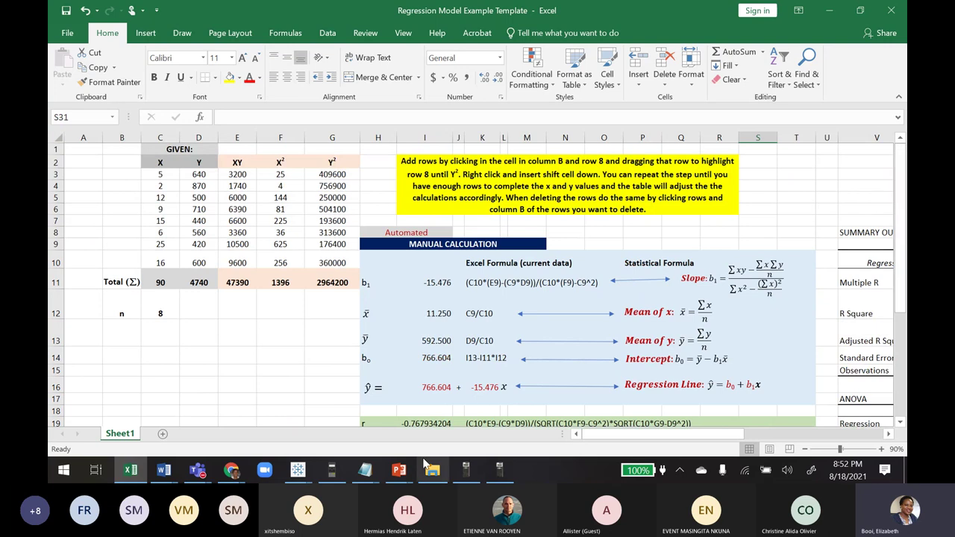
pyautogui.doubleClick(700, 24)
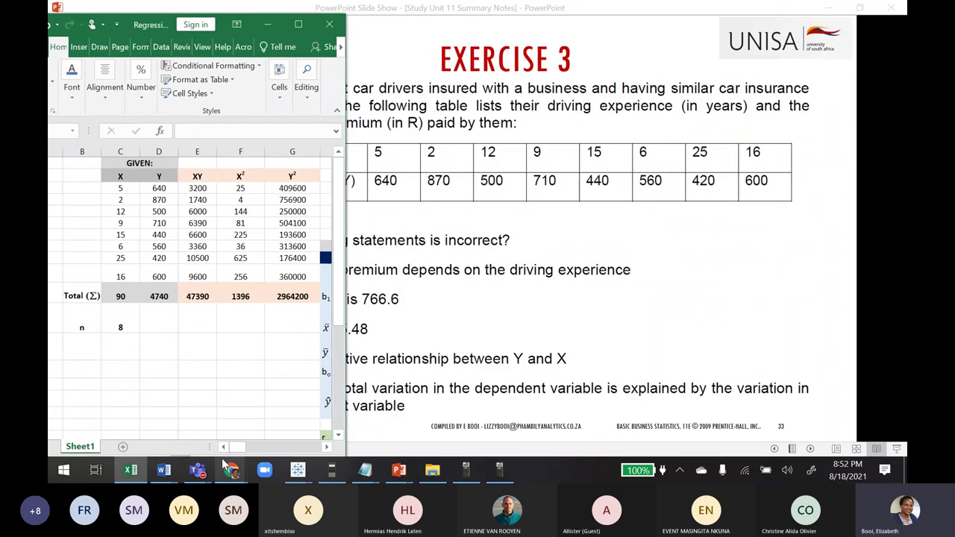
pyautogui.moveTo(233, 447)
pyautogui.mouseDown()
pyautogui.moveTo(257, 454)
pyautogui.moveTo(249, 456)
pyautogui.moveTo(284, 448)
pyautogui.moveTo(245, 447)
pyautogui.mouseUp()
pyautogui.hscroll(1, 297, 426)
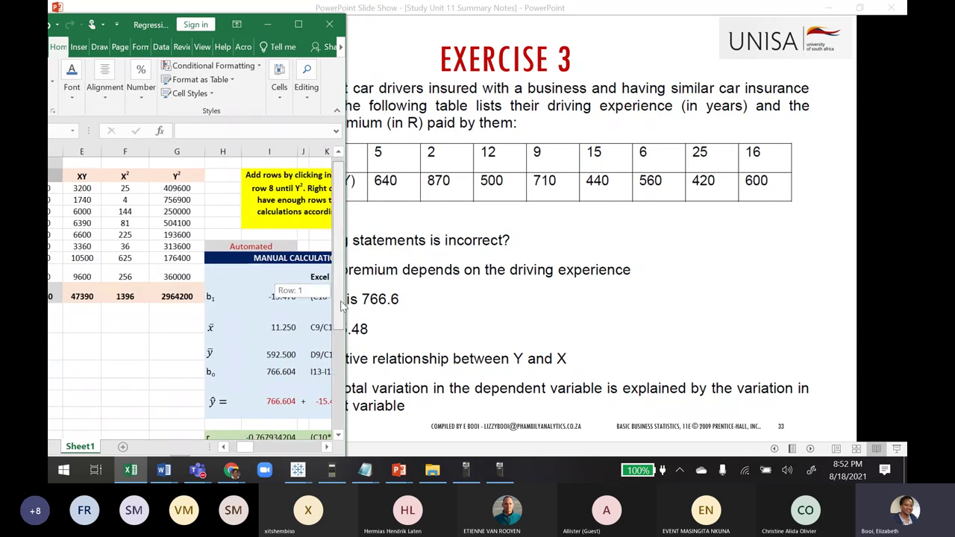
pyautogui.scroll(-2, 338, 296)
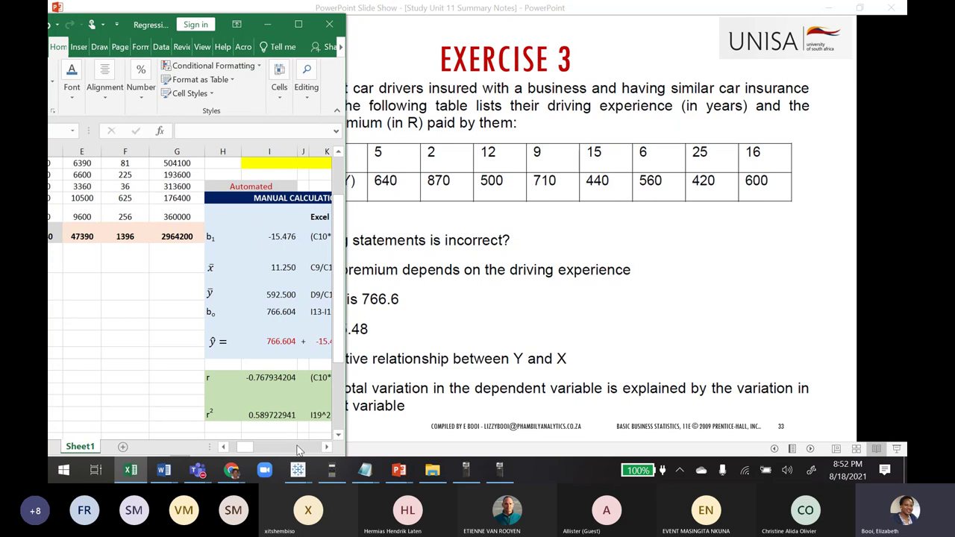
pyautogui.hscroll(3, 326, 447)
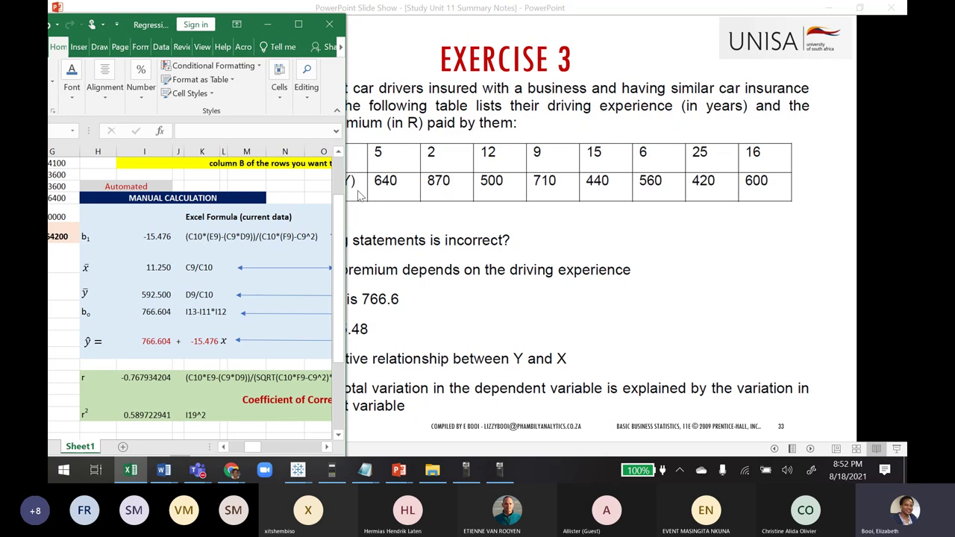
# Take the PowerPoint slide show out of full size, place it beside the workbook and enlarge it to fill the remaining screen
pyautogui.click(859, 8)
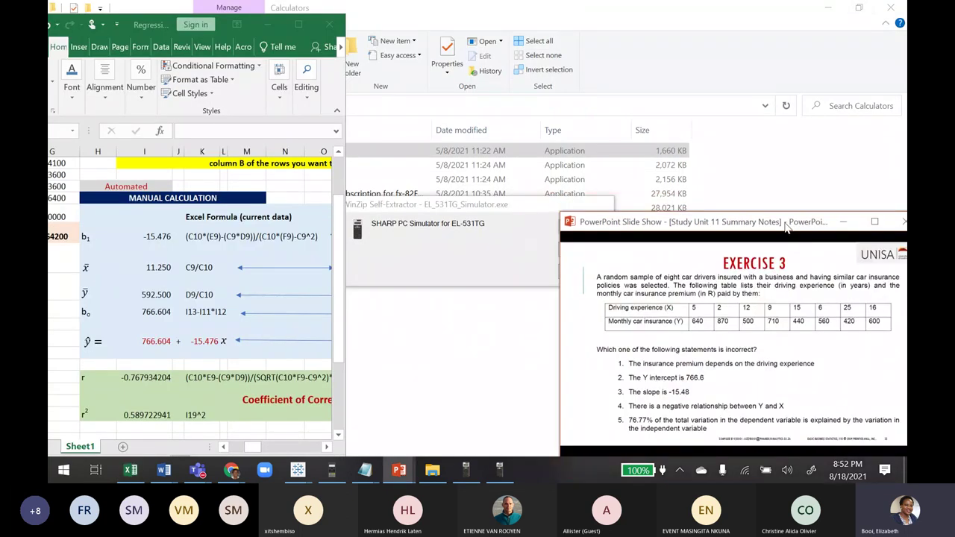
pyautogui.moveTo(810, 228); pyautogui.dragTo(629, 11)
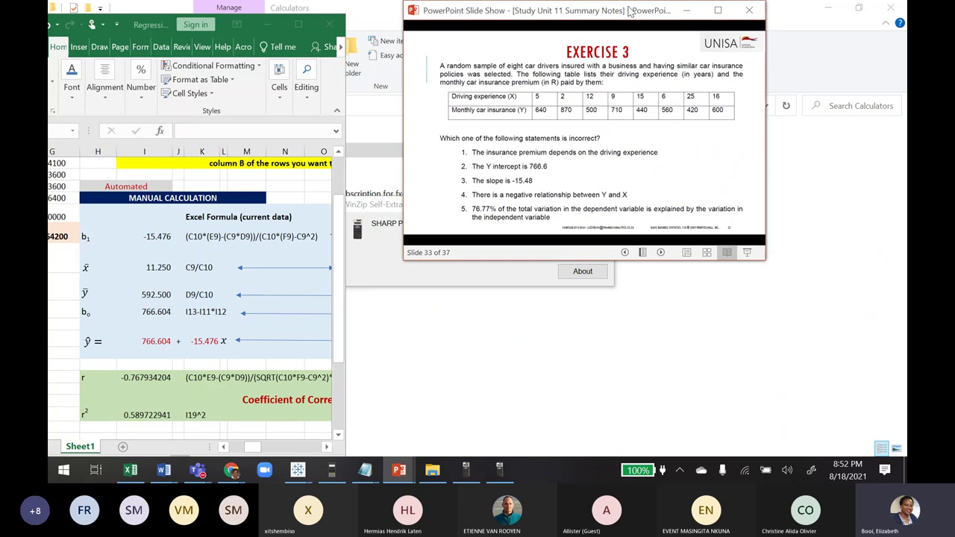
pyautogui.moveTo(762, 261); pyautogui.dragTo(908, 457)
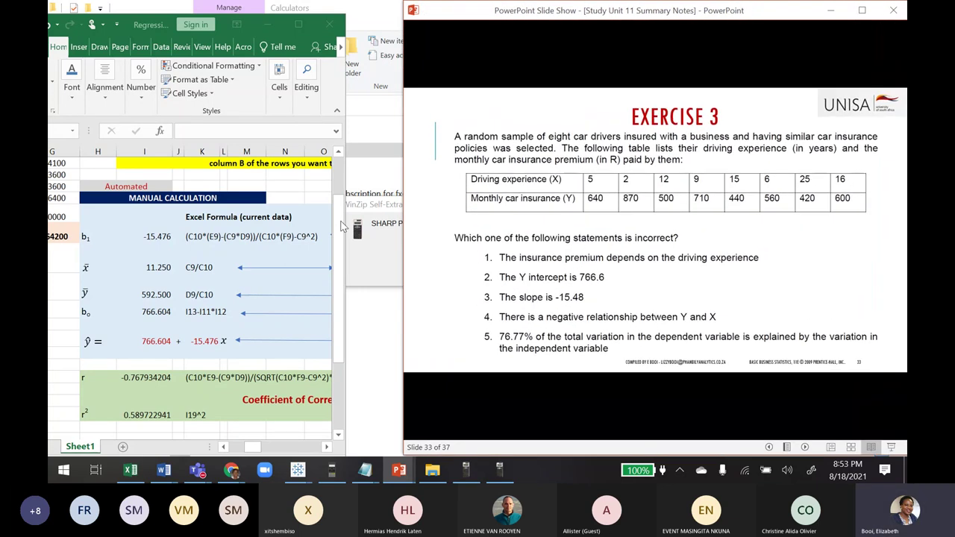
# Widen the workbook window to show more of the statistical formulas, and narrow the slide show slightly to make room
pyautogui.moveTo(349, 231); pyautogui.dragTo(463, 229)
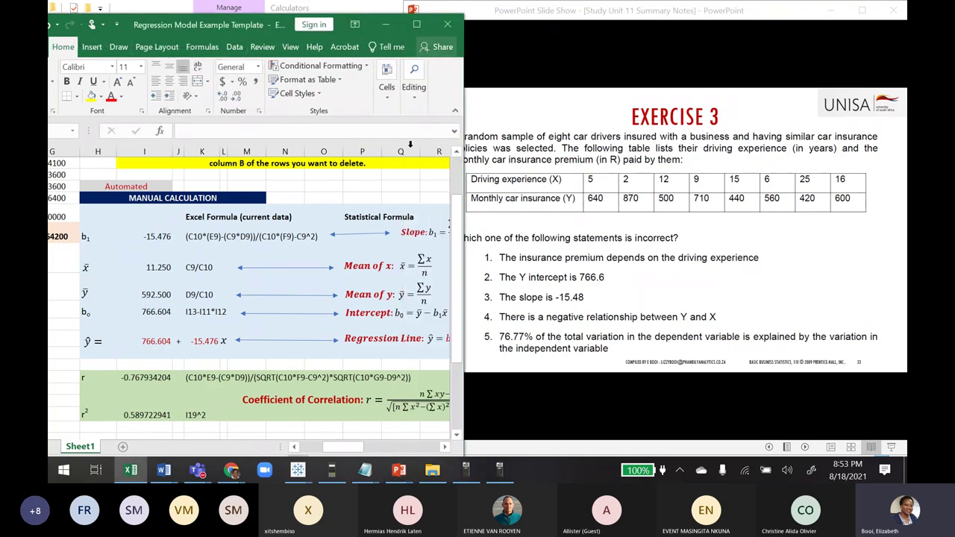
pyautogui.click(641, 403)
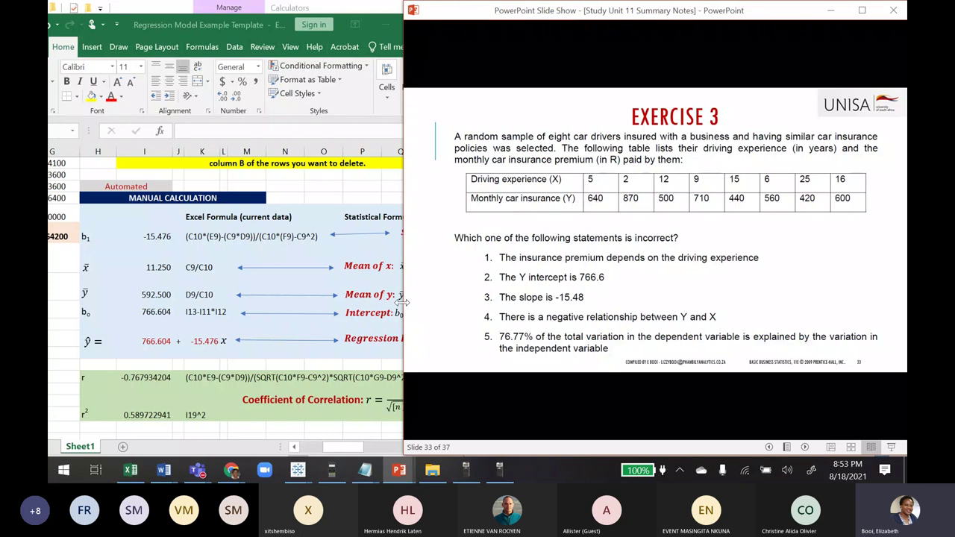
pyautogui.moveTo(400, 301); pyautogui.dragTo(423, 316)
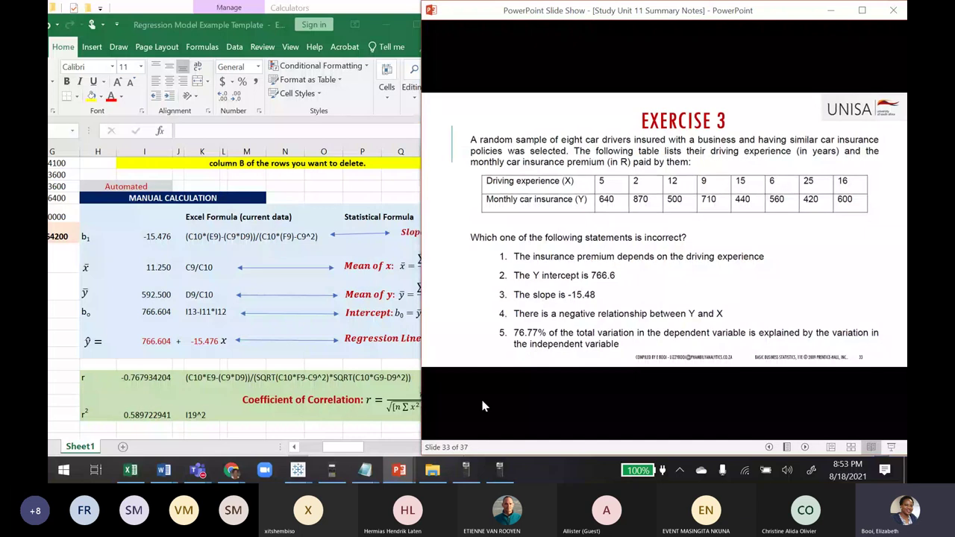